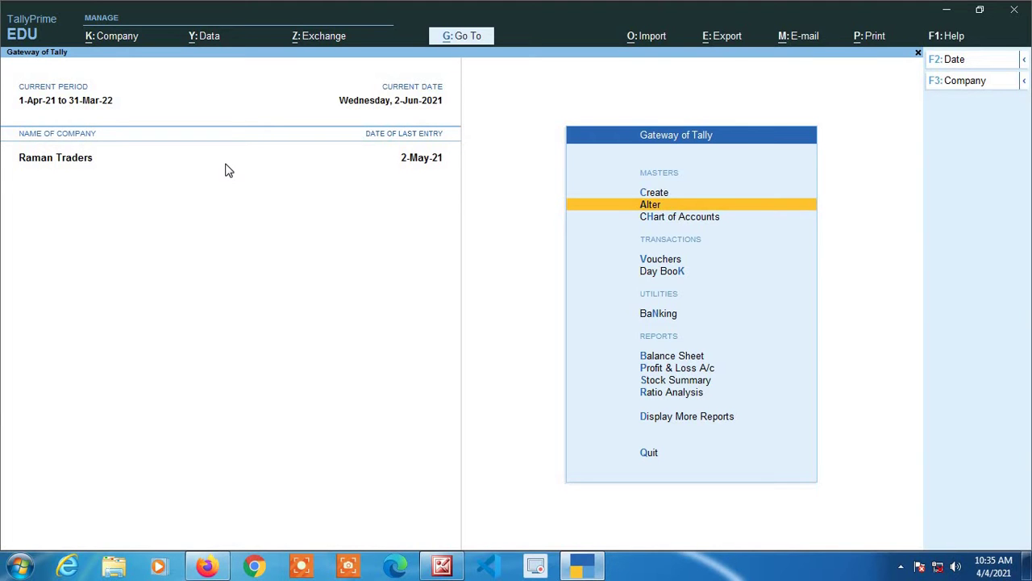
key(F11)
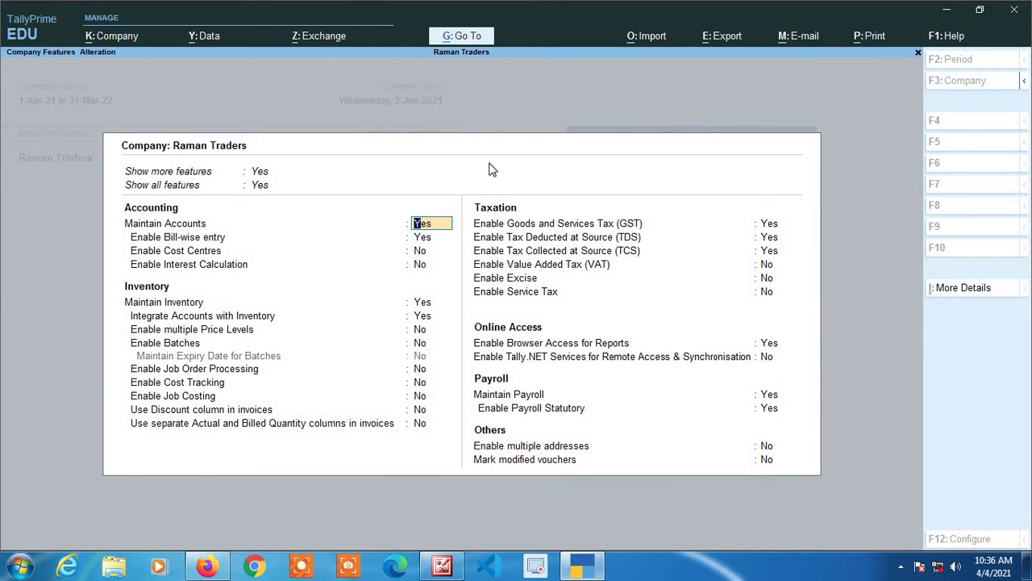
key(BackSpace)
key(Escape)
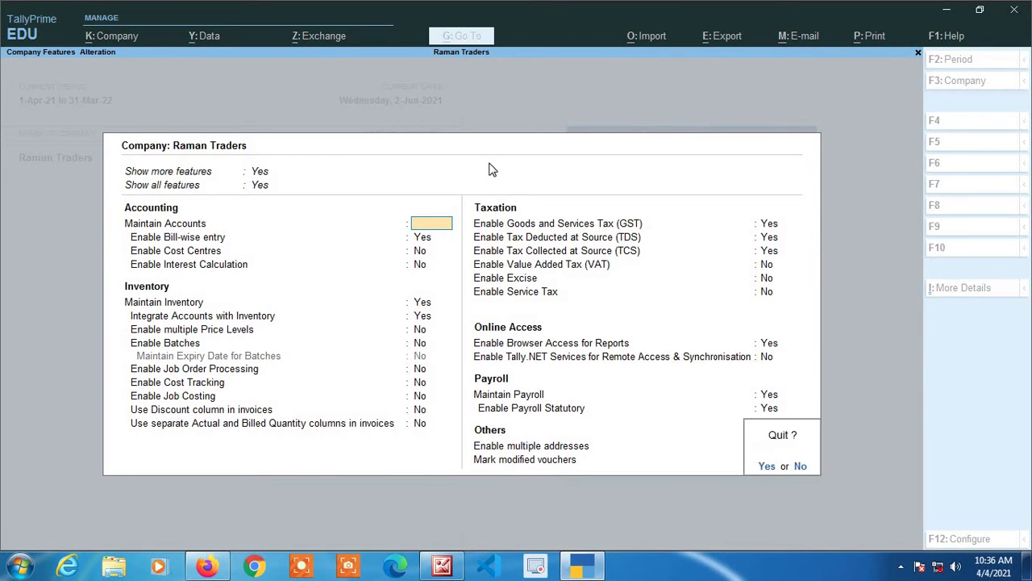
key(y)
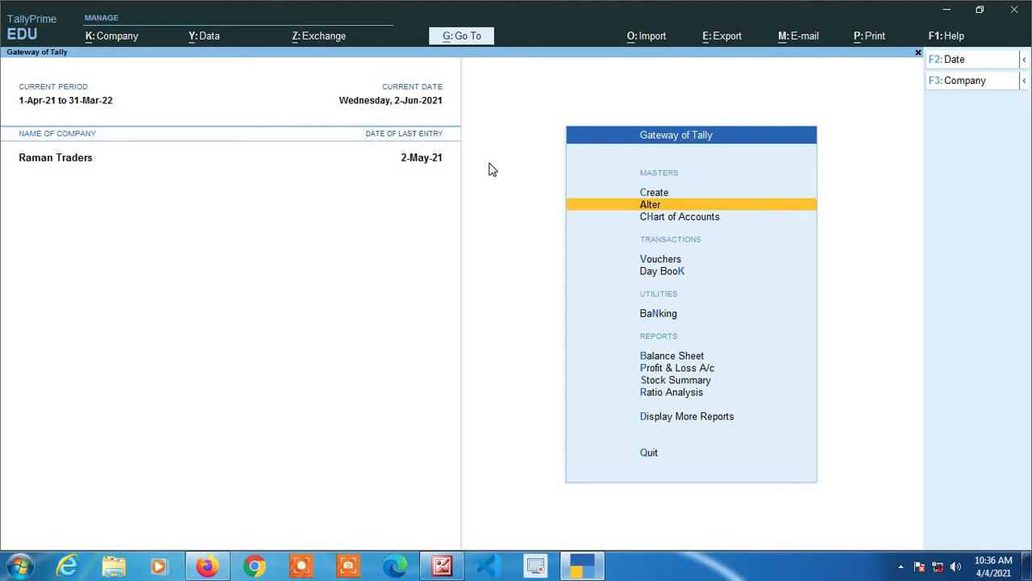
- Create the ledger 'Akash Traders' under Sundry Creditors, keeping bill-by-bill balances on Yes
key(Up)
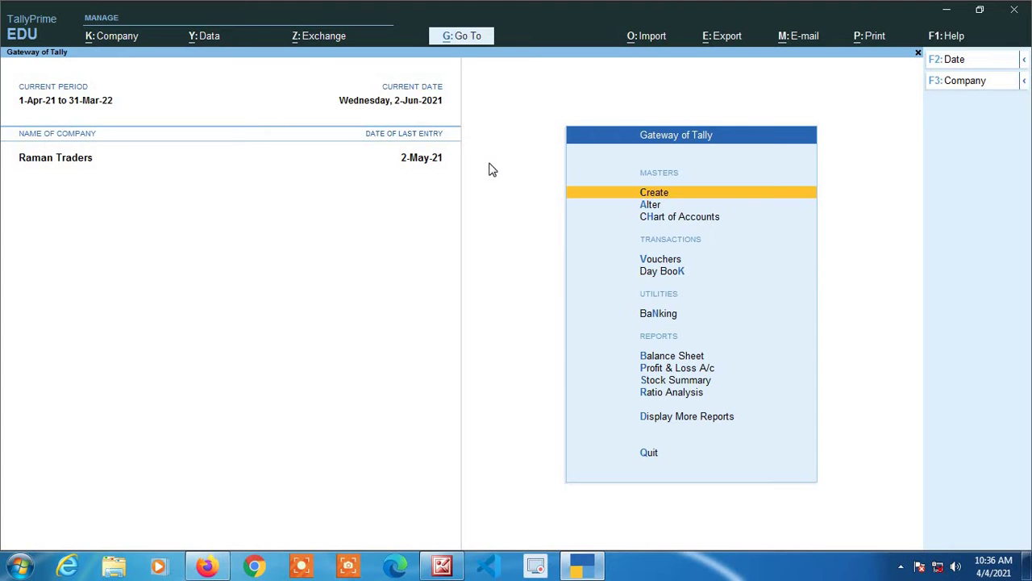
key(Return)
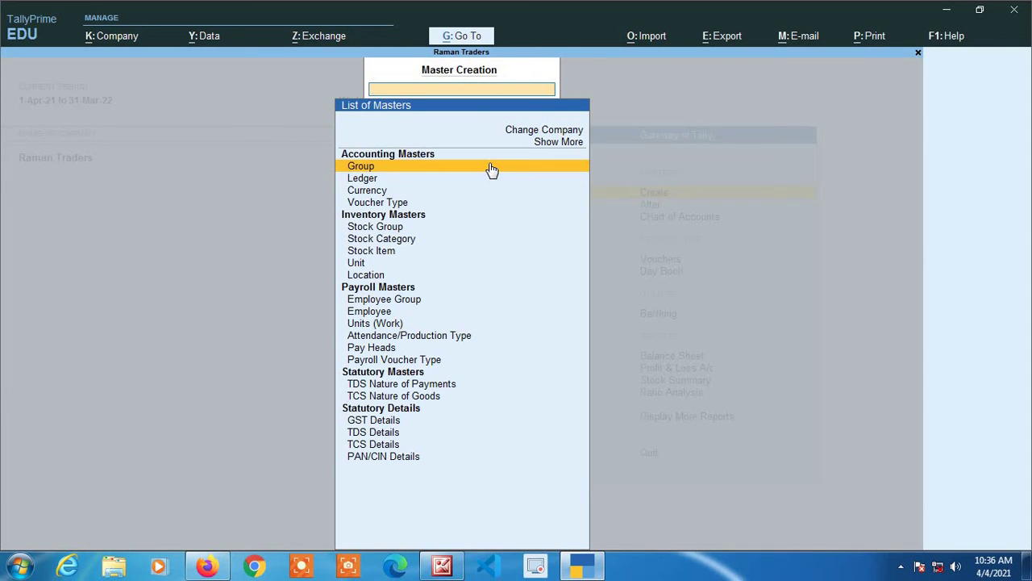
key(Down)
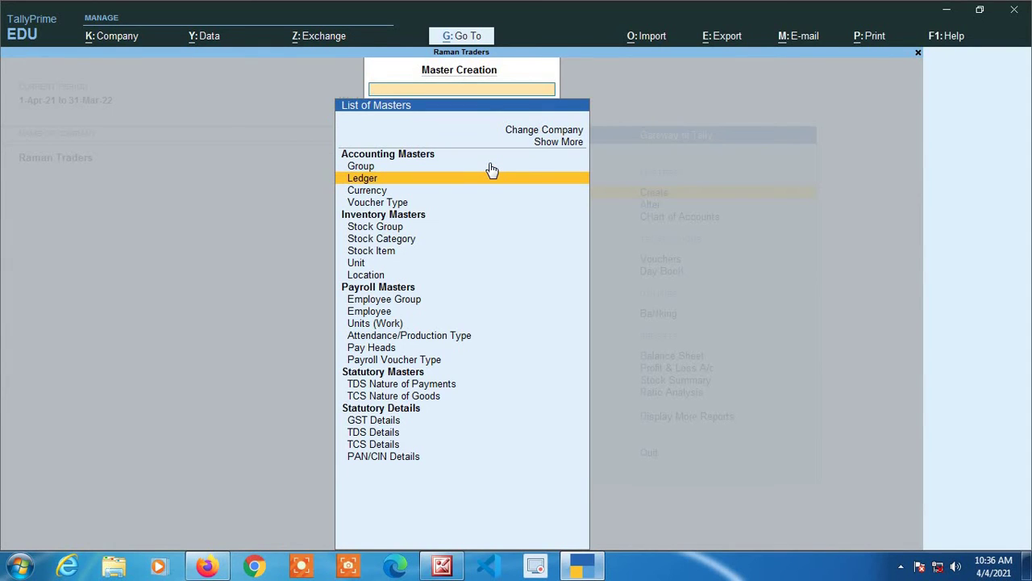
key(Return)
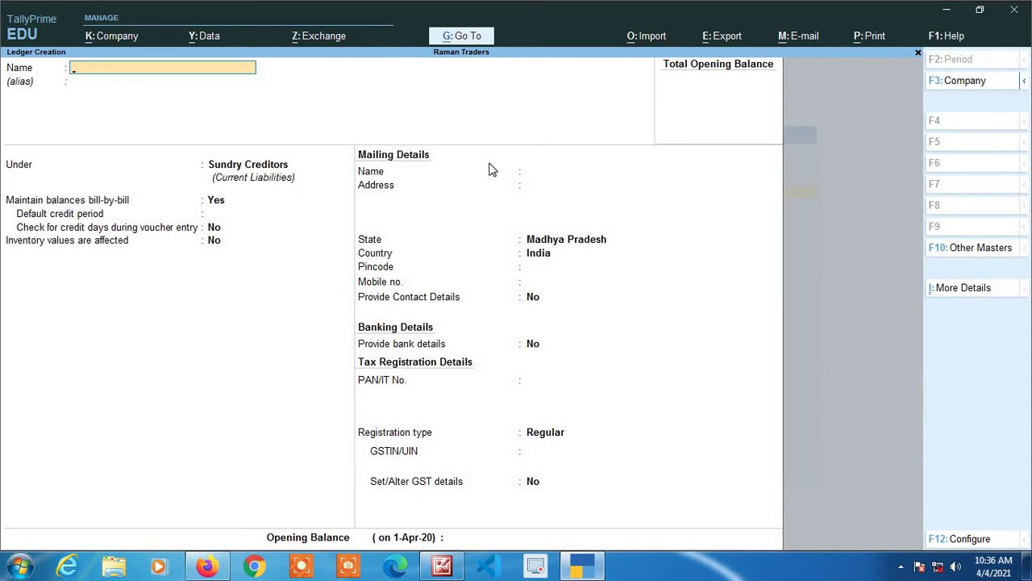
text(Akash Traders)
key(Return)
key(Return)
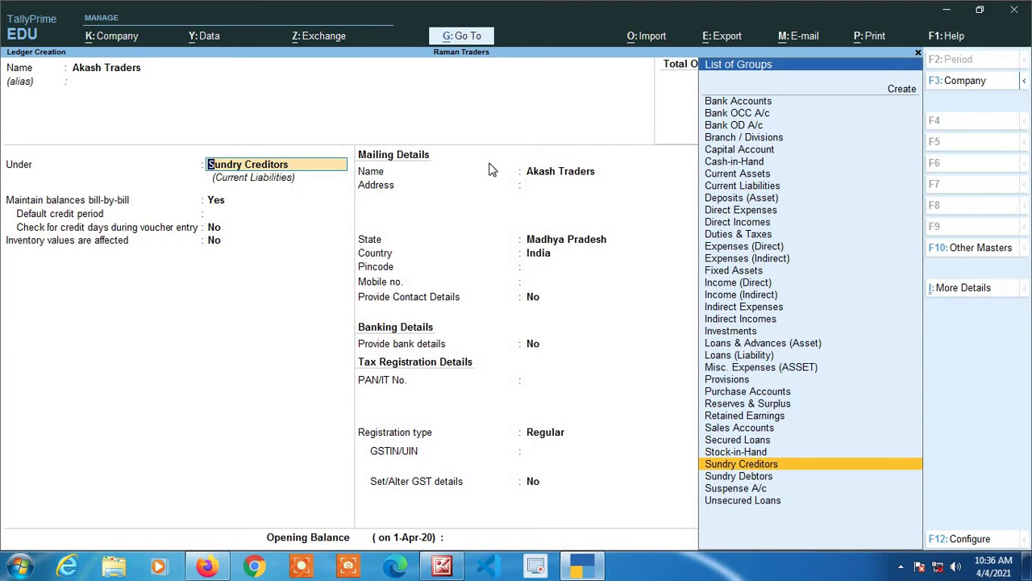
key(Return)
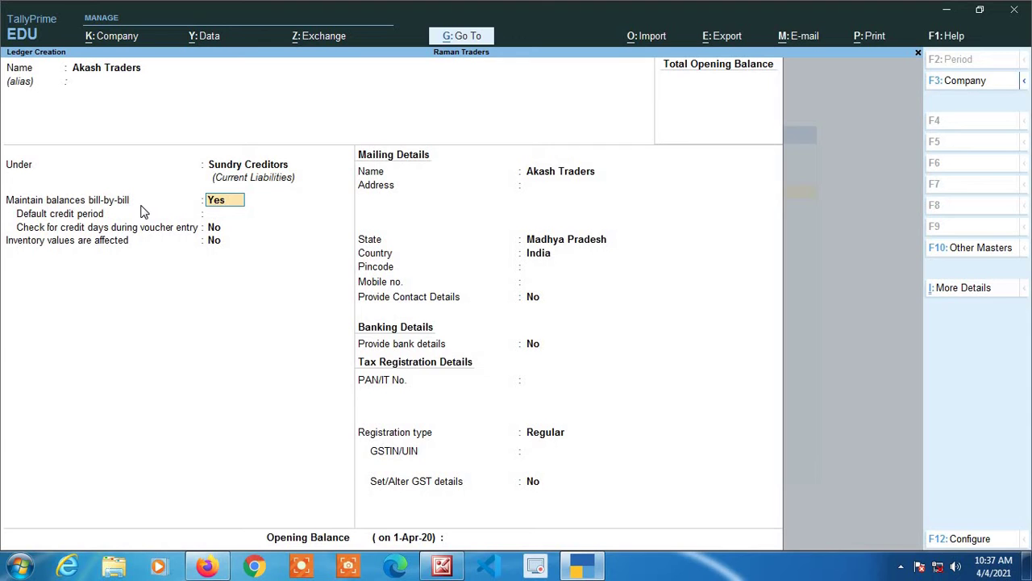
key(F12)
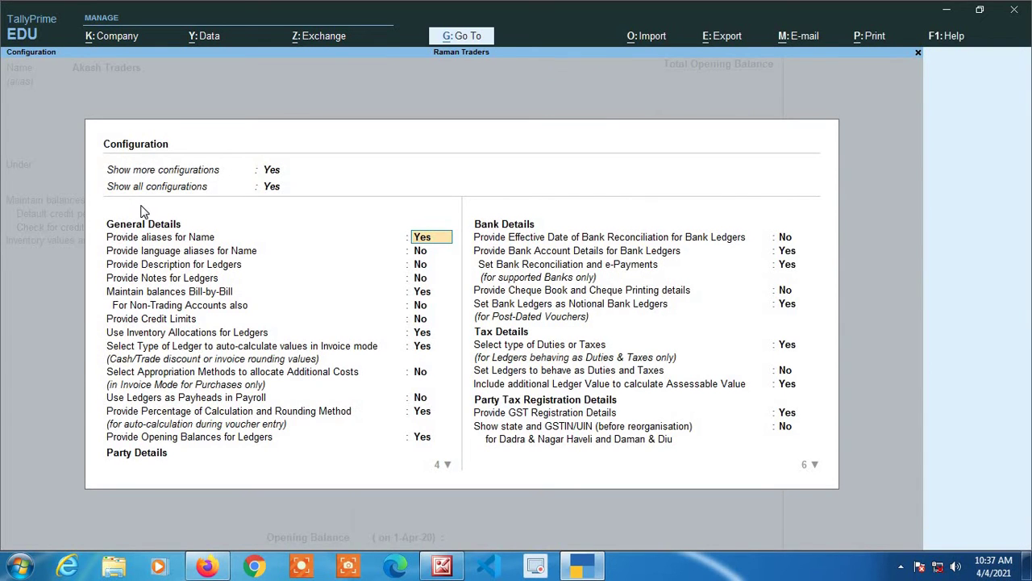
key(Return)
key(Return)
key(Return)
key(Return)
key(ctrl+a)
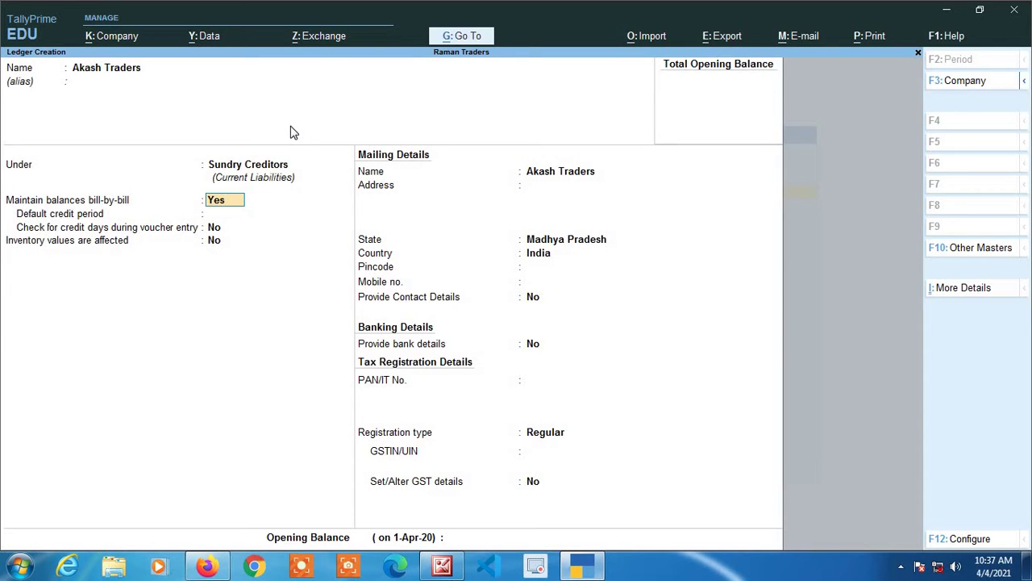
key(Return)
key(Return)
key(Return)
key(Return)
key(Return)
key(Return)
key(Return)
key(Return)
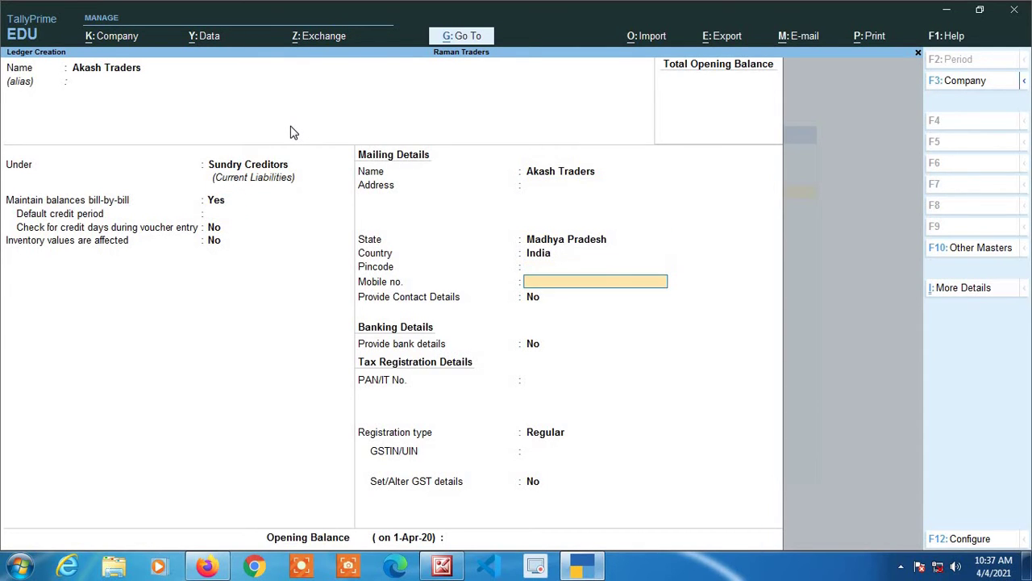
key(Return)
key(Return)
key(Return)
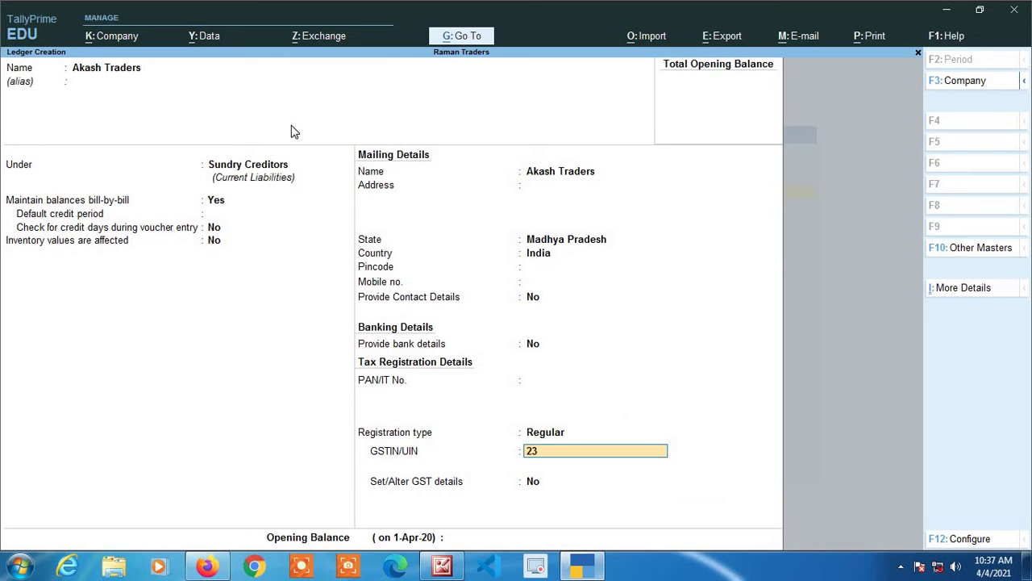
key(Return)
key(Return)
key(Return)
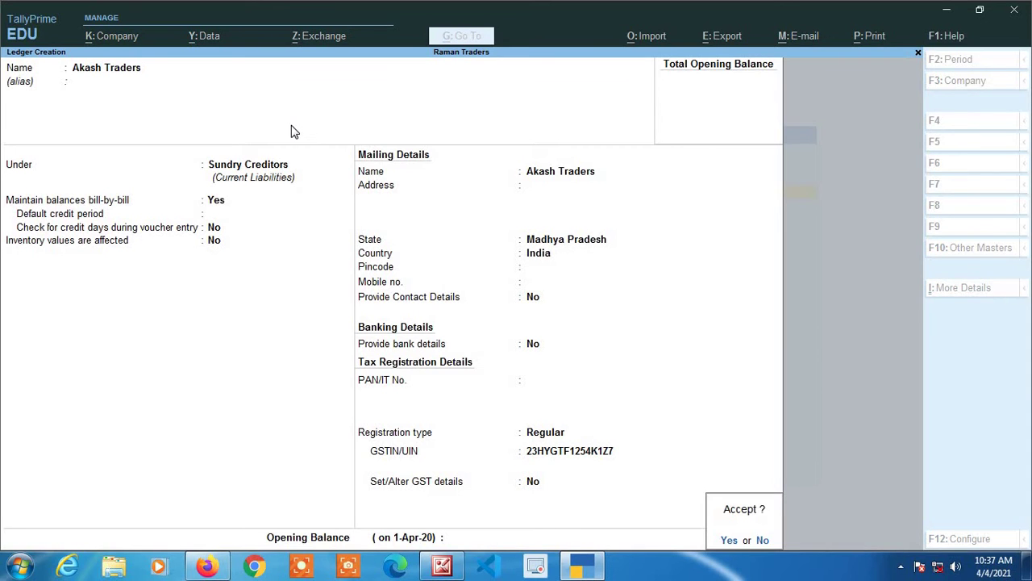
key(Return)
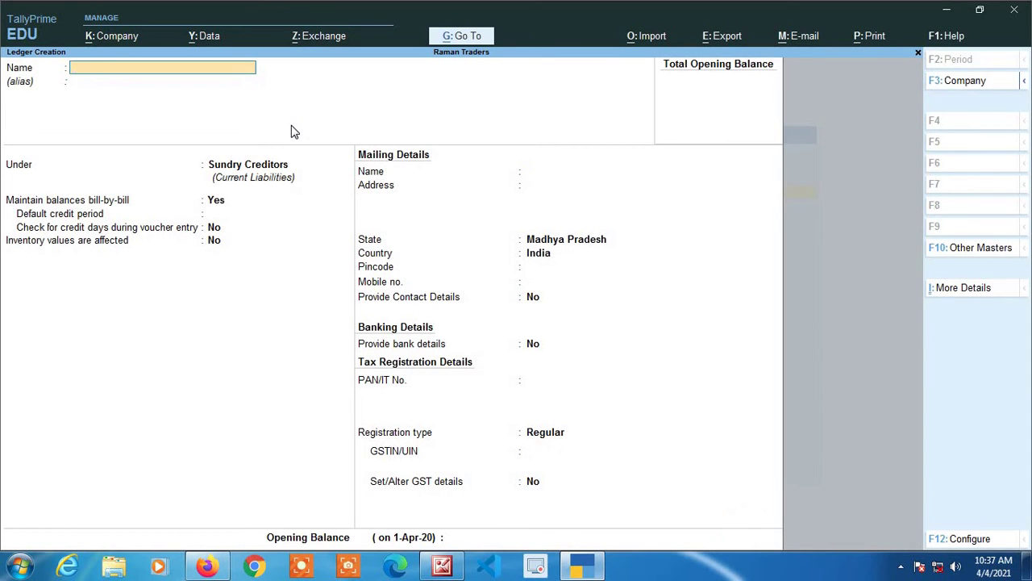
key(Escape)
key(Return)
key(Escape)
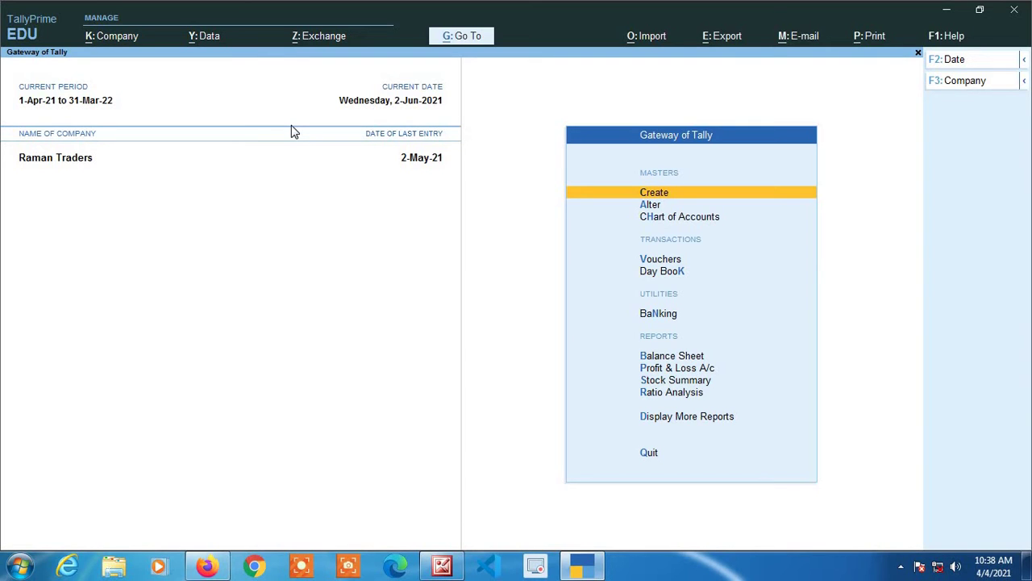
- Start a purchase voucher dated 31-May-21, supplier invoice 0012, party Akash Traders
key(Down)
key(Down)
key(Down)
key(Down)
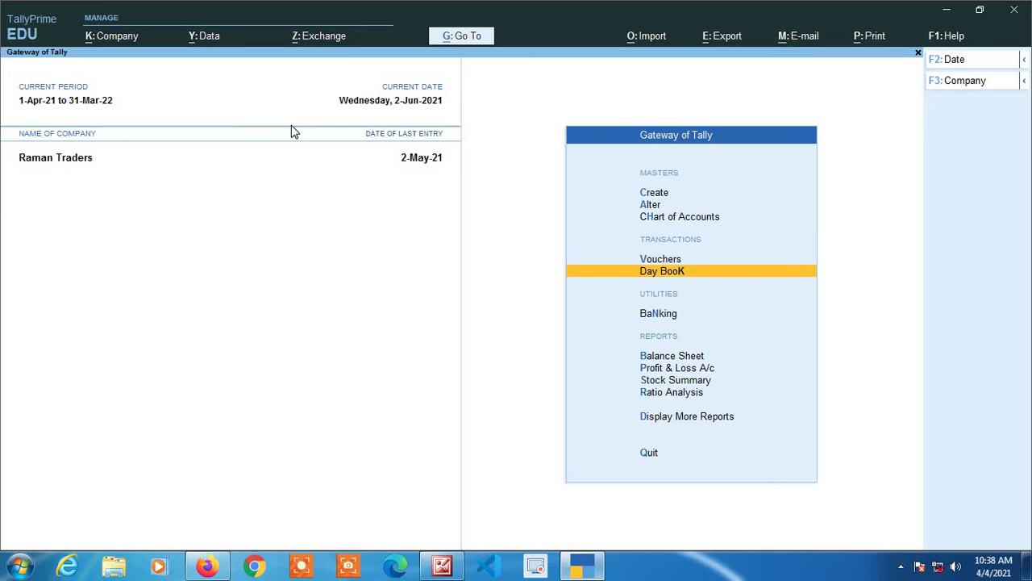
key(Up)
key(Return)
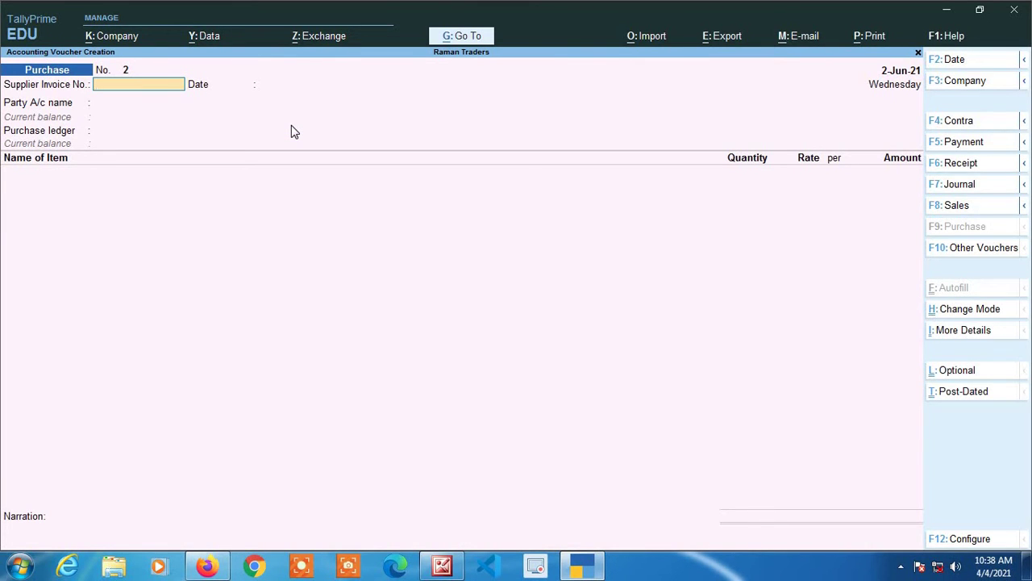
key(F2)
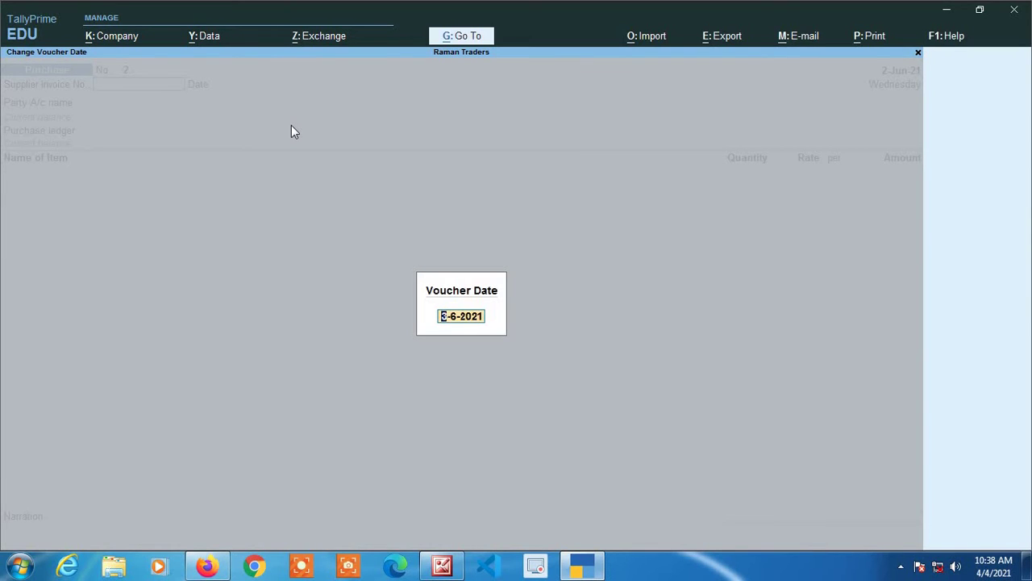
text(31 5)
key(Return)
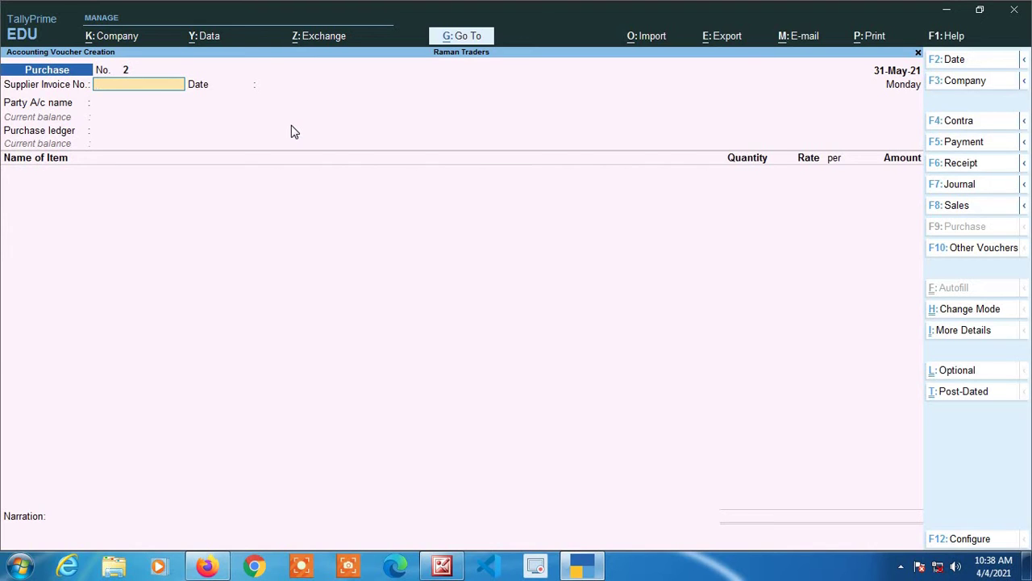
text(0012)
key(Return)
text(A)
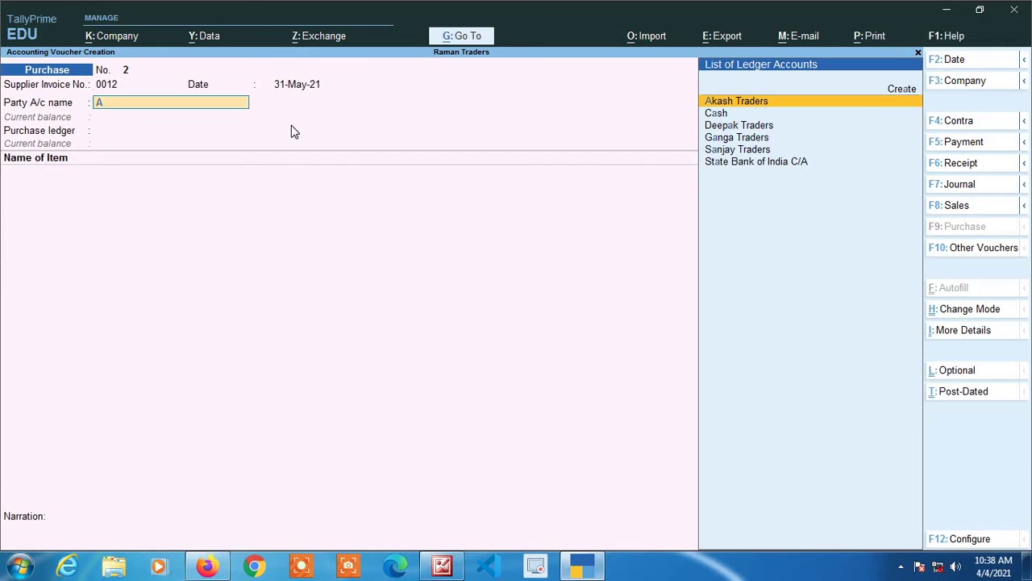
text(k)
key(Return)
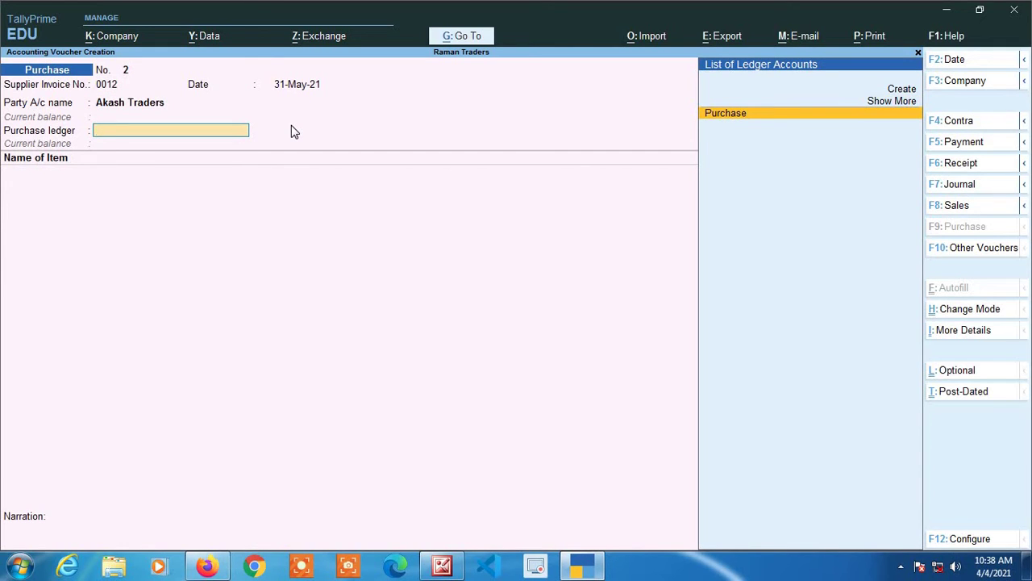
- Under the Purchase ledger, add 200 kgs each of Almonds (36,000) and Supari (40,000)
key(Return)
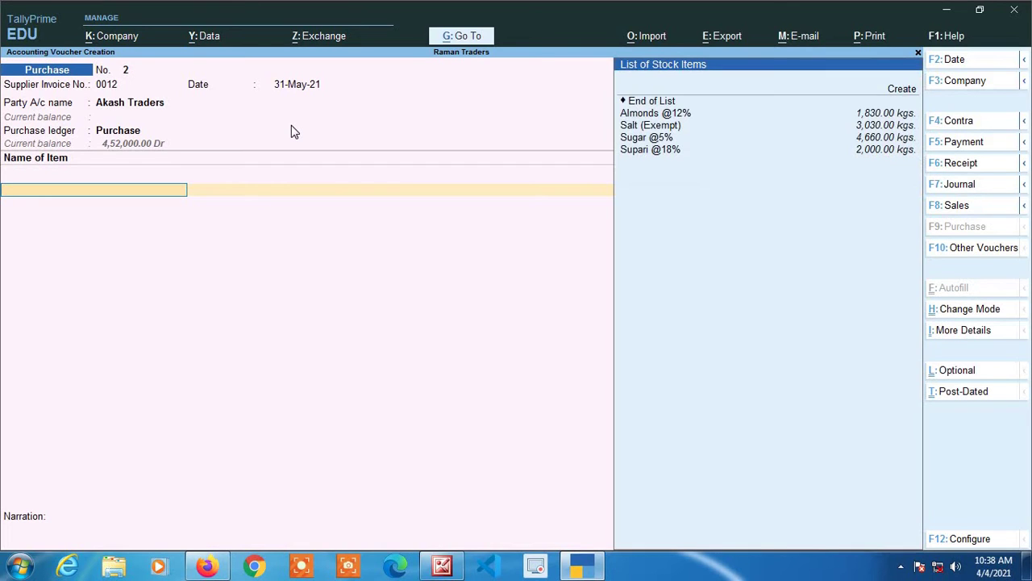
key(Return)
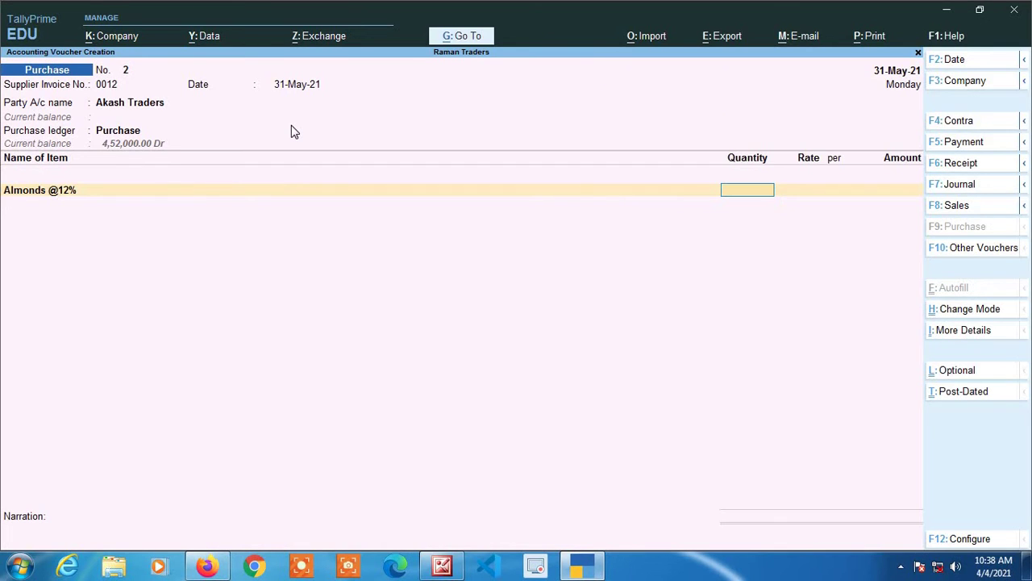
text(200)
key(Return)
key(Return)
key(Return)
key(Return)
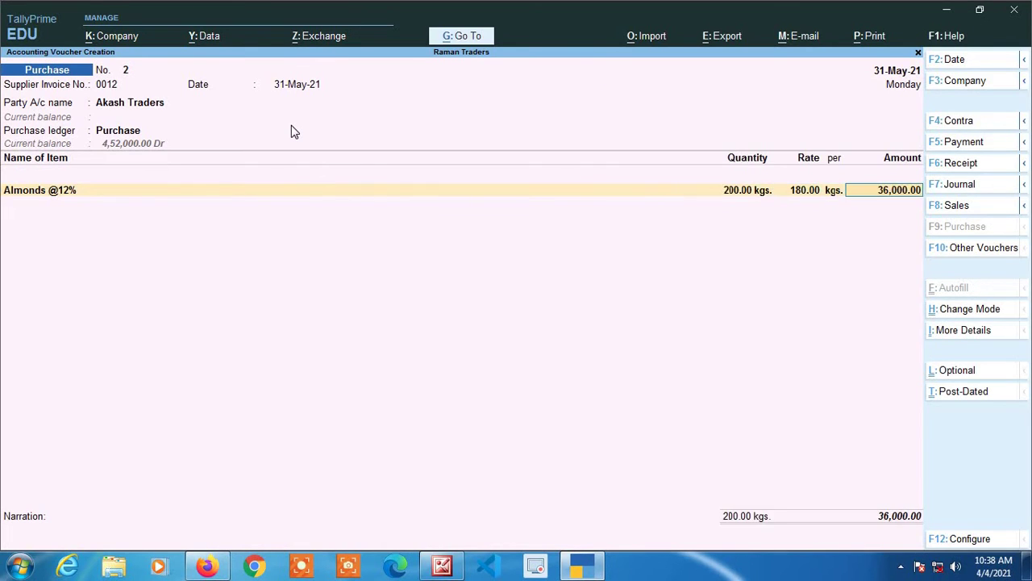
key(Down)
key(Down)
key(Down)
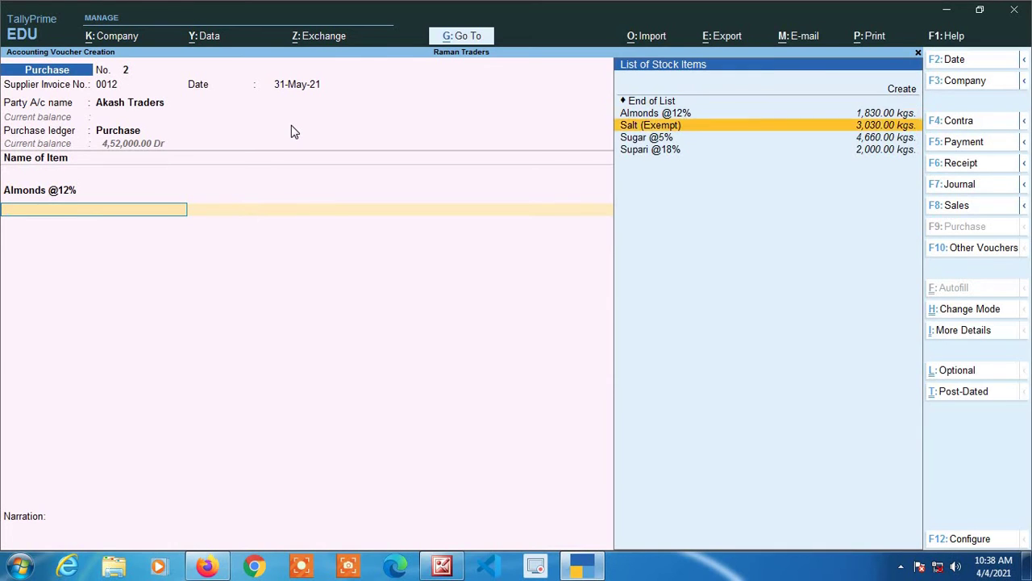
key(Return)
text(200)
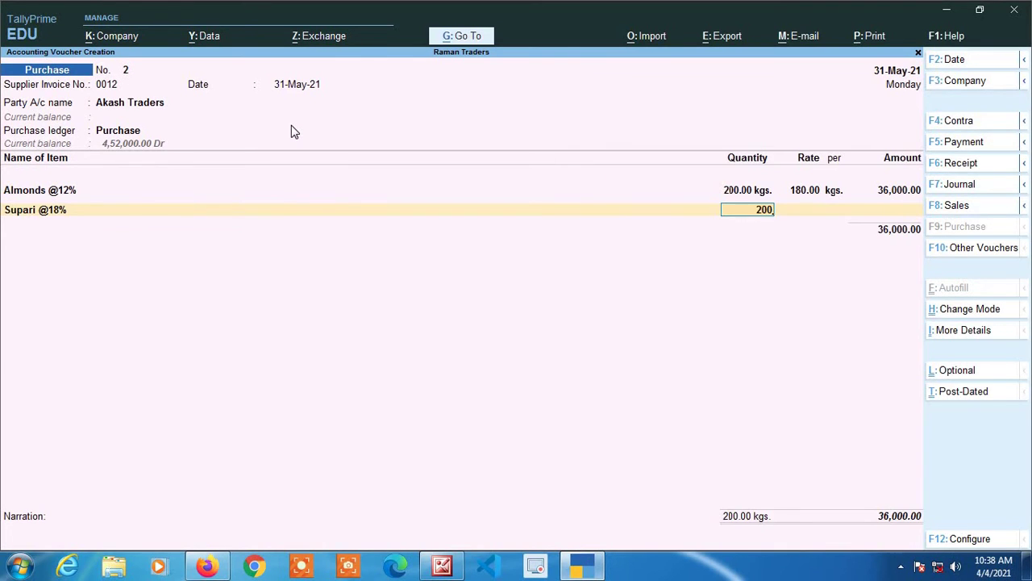
key(Return)
key(Return)
key(Return)
key(Return)
- Add the Cgst and Sgst tax ledgers and decline GST/e-Way Bill details
key(Return)
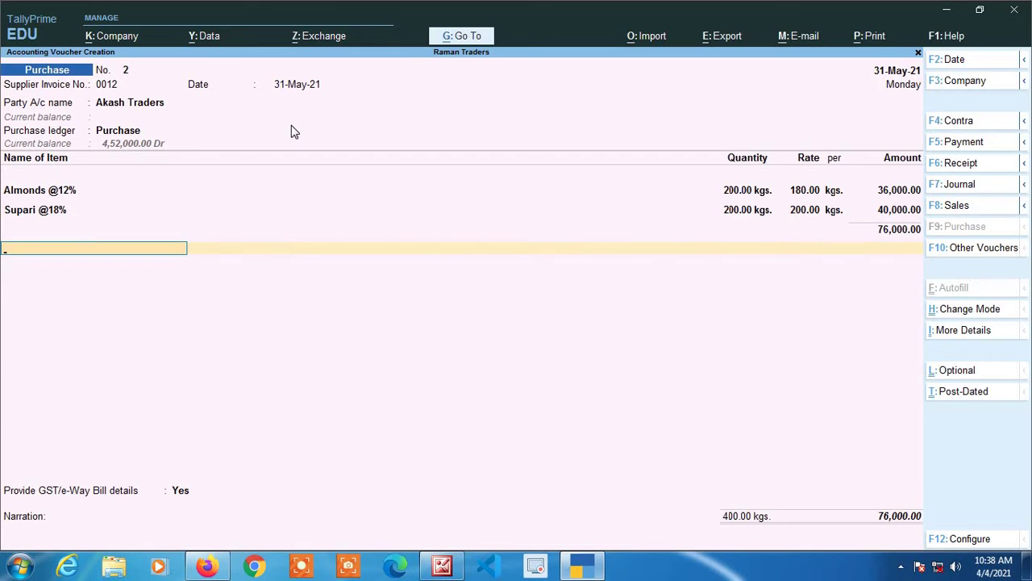
text(c)
key(Return)
text(sg)
key(Return)
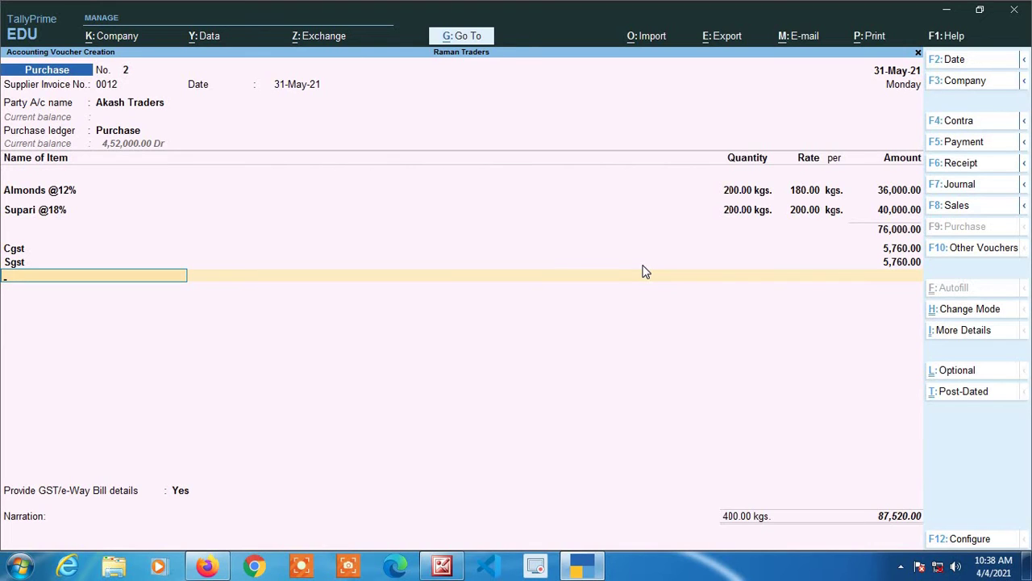
key(Return)
key(Up)
key(Return)
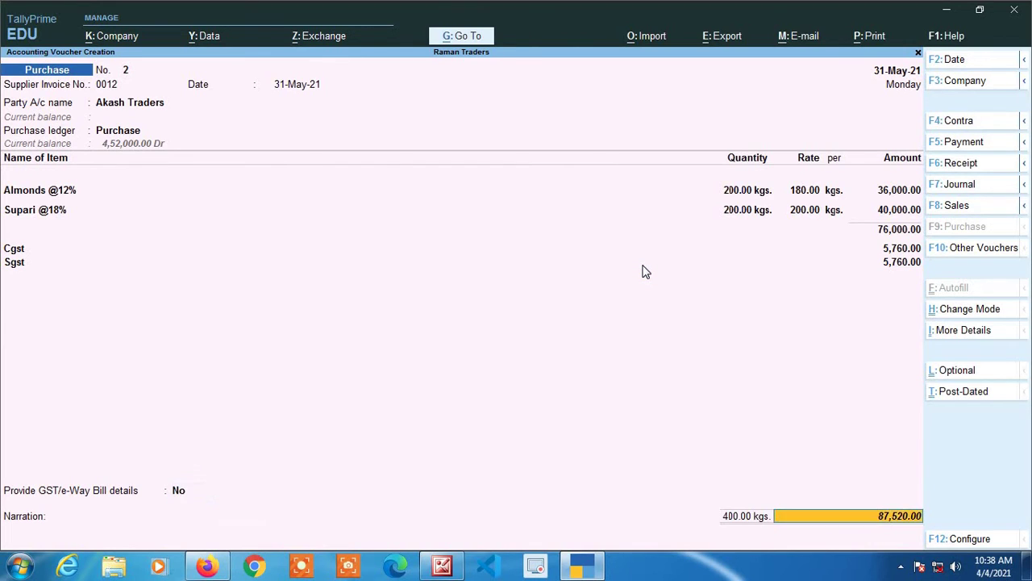
- Quit Akash Traders' New Ref bill-wise details unsaved and bring up the voucher Configuration
key(Return)
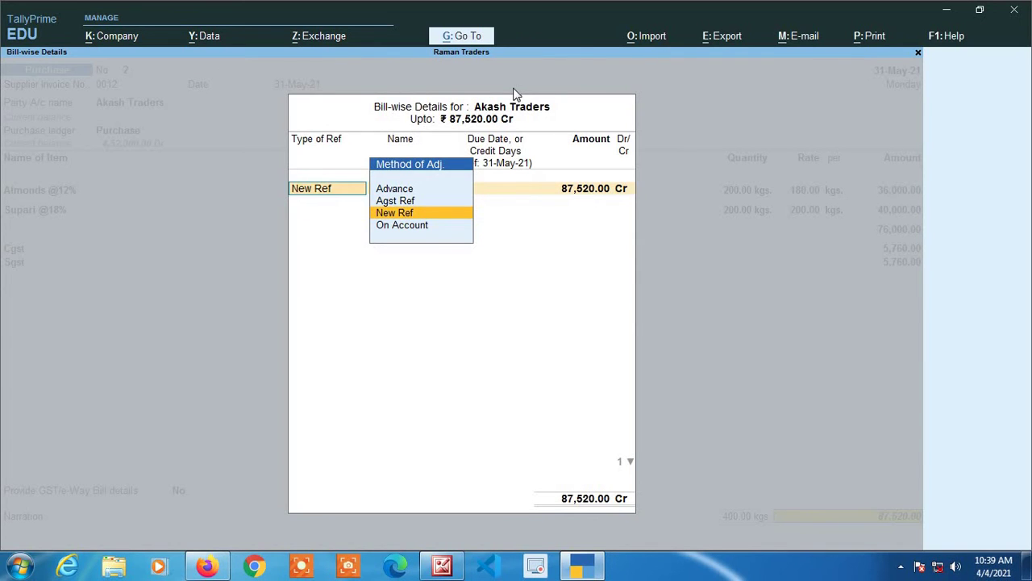
key(Escape)
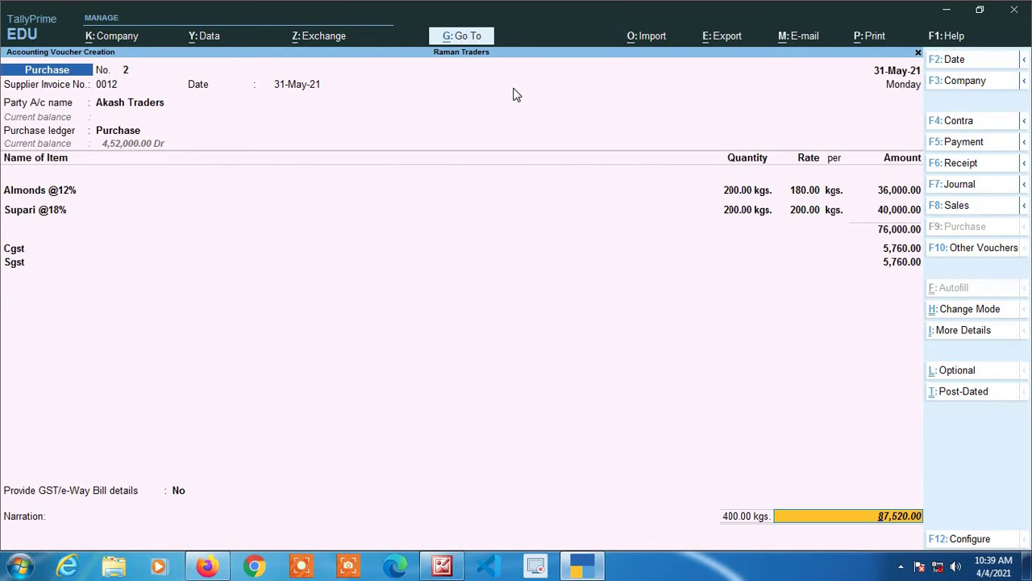
key(Return)
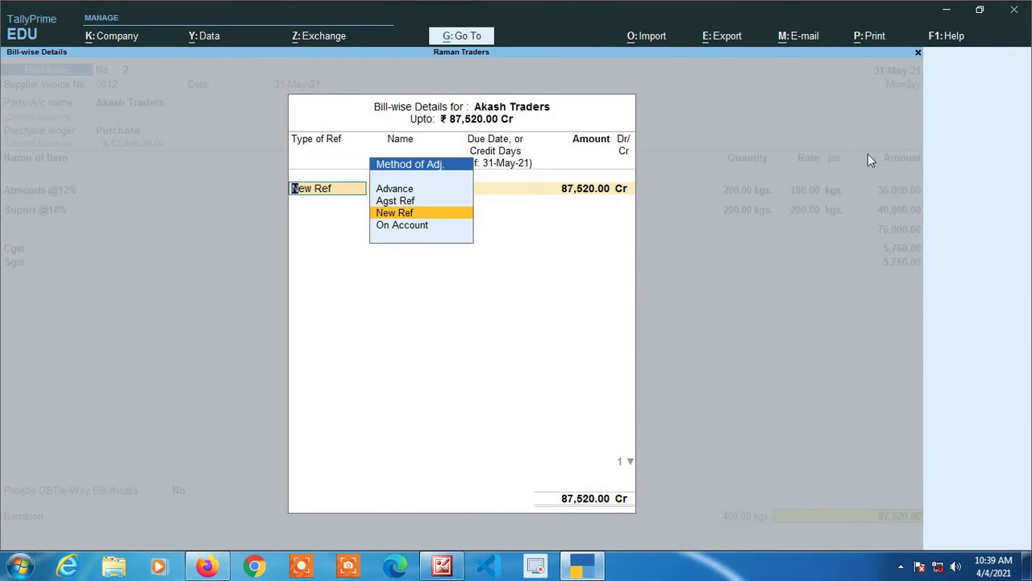
key(Return)
key(Escape)
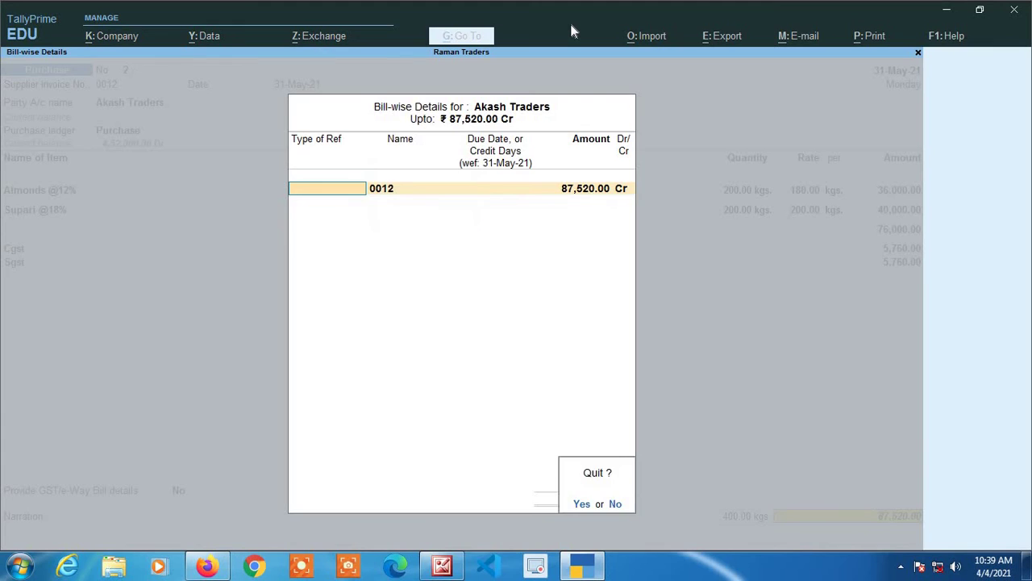
key(y)
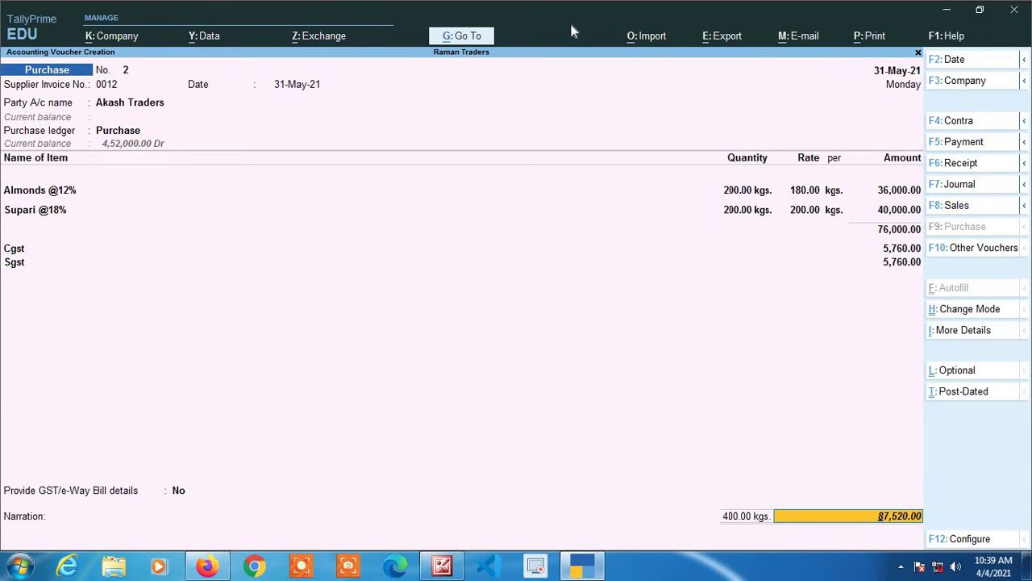
key(F12)
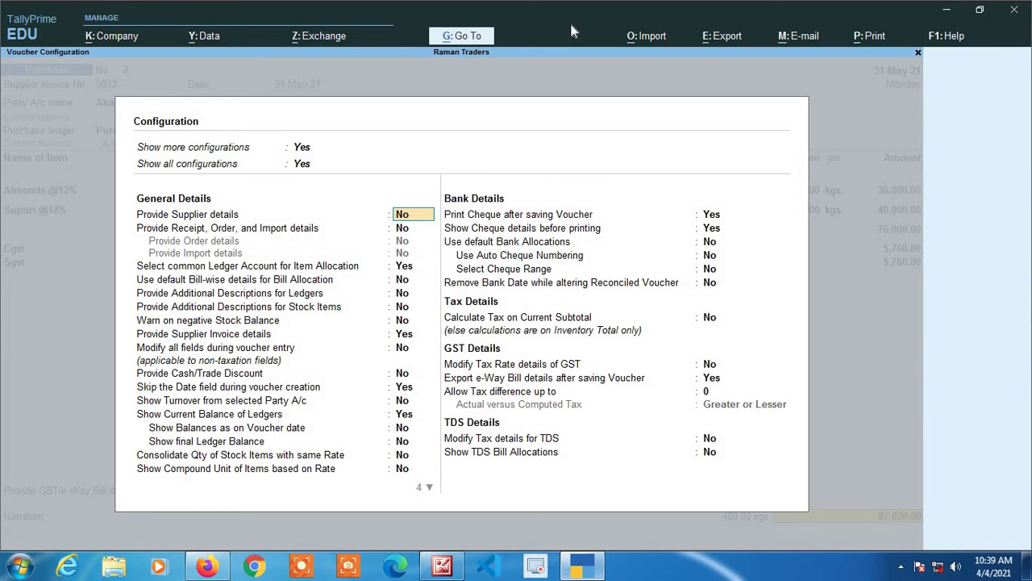
- Look through the voucher Configuration options without changes and return to the purchase voucher
key(Down)
key(Down)
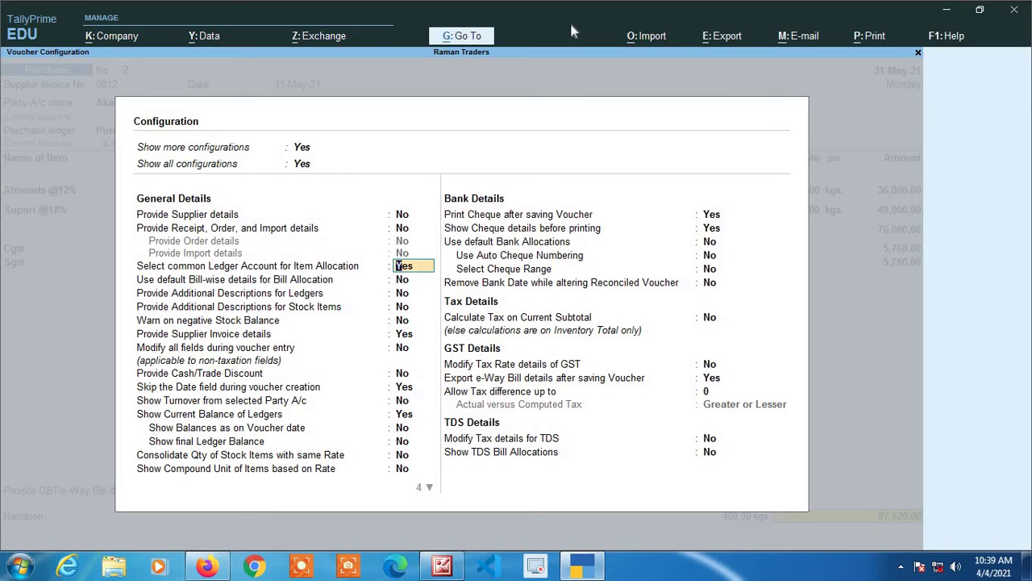
key(Down)
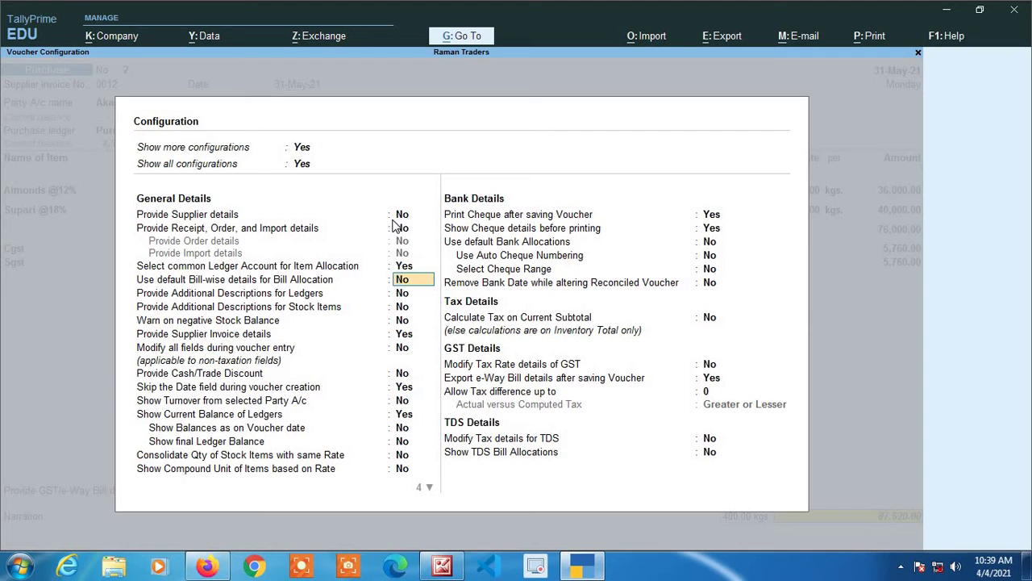
key(ctrl+a)
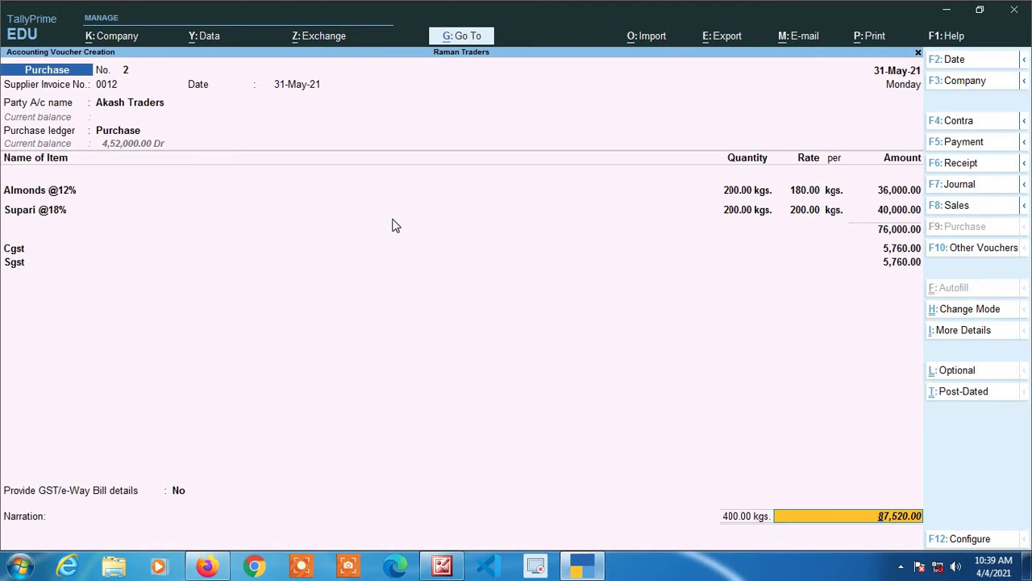
- Allocate bill 0012 as a New Ref for 87,520.00 Cr with 10 credit days and save the voucher
key(Return)
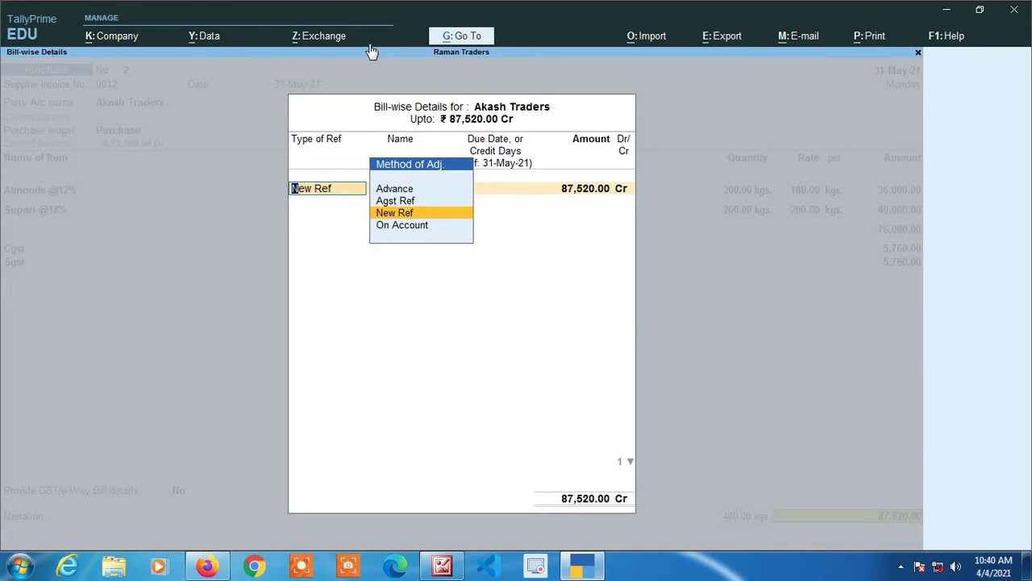
key(Return)
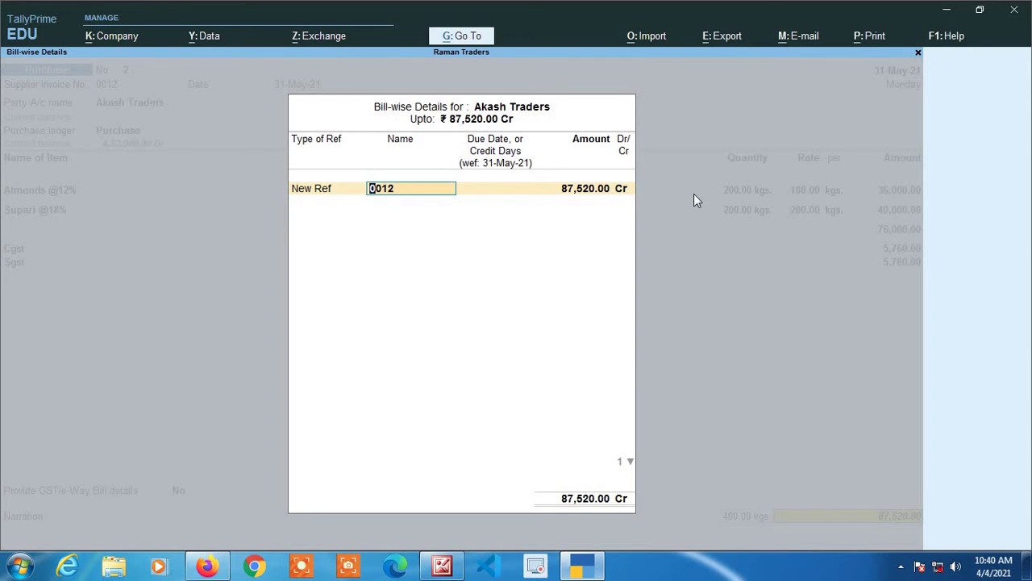
key(Return)
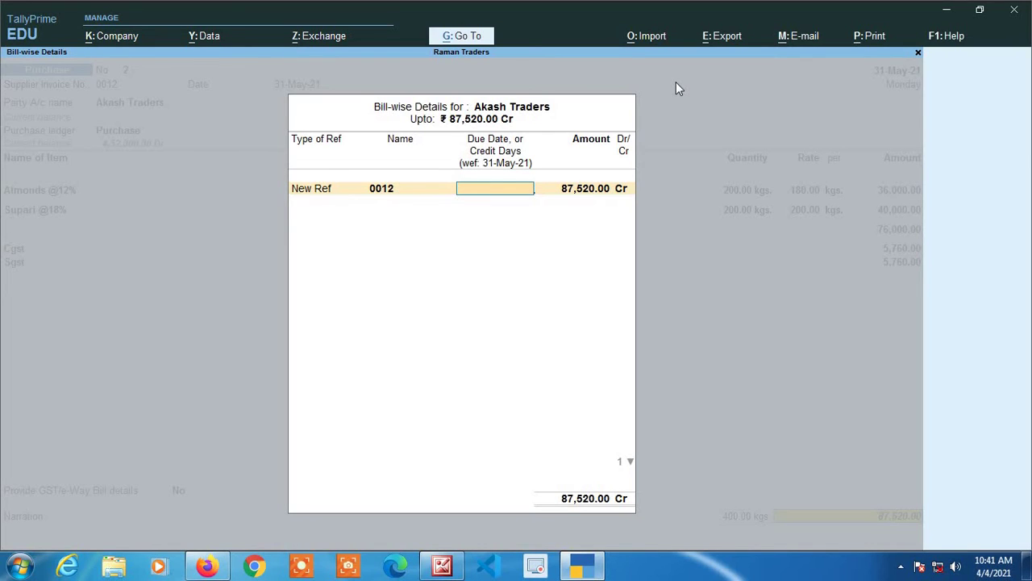
text(10)
key(Return)
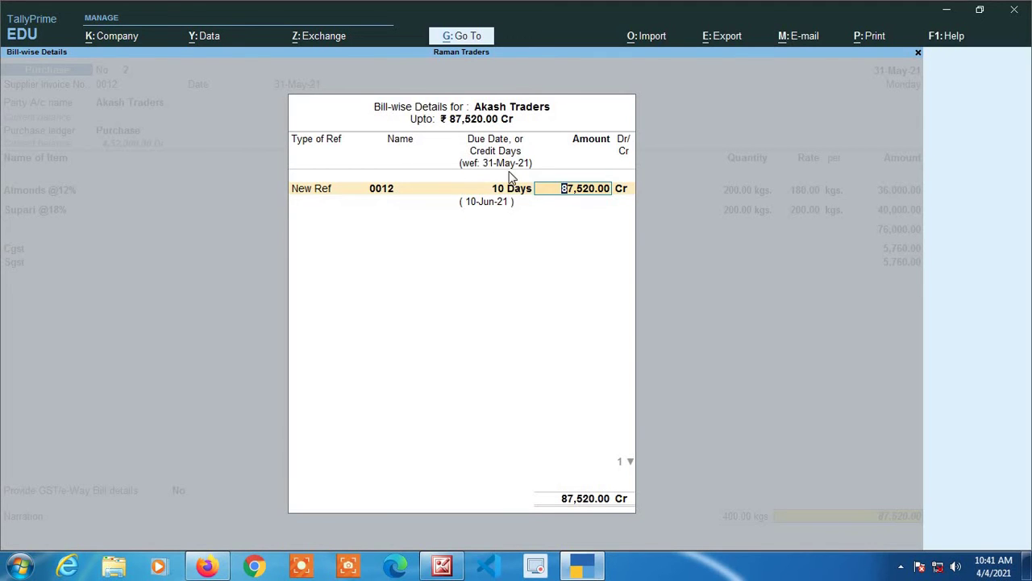
key(Return)
key(Return)
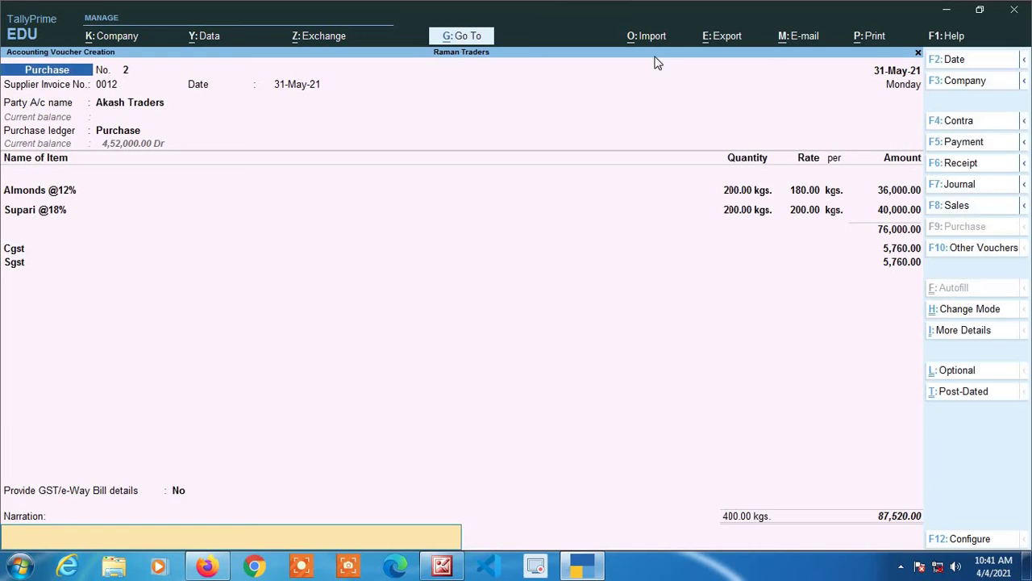
key(Return)
key(Return)
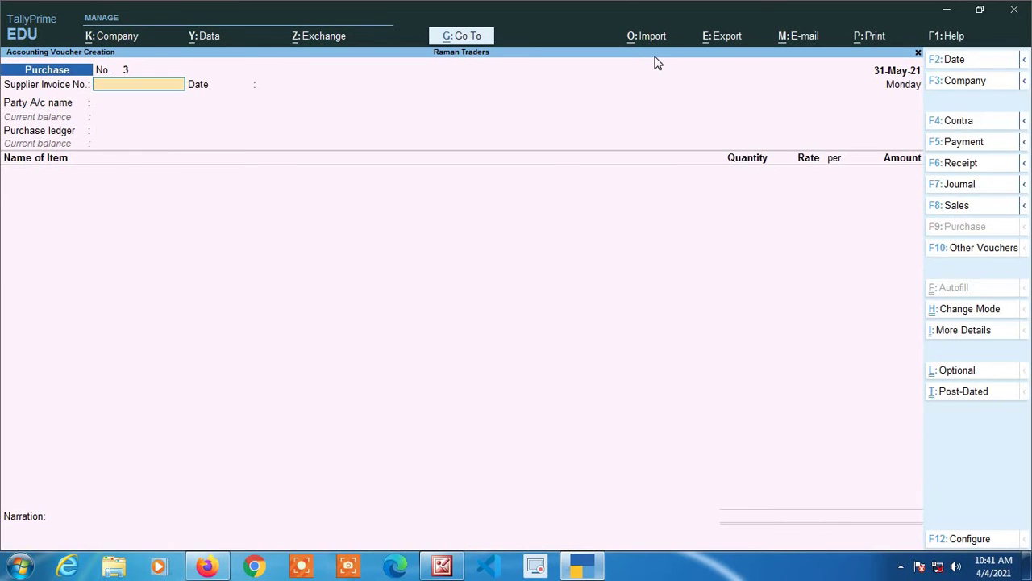
key(F2)
- Date voucher 3 as 1-Jun-21 with supplier invoice 0018 from Akash Traders
text(1)
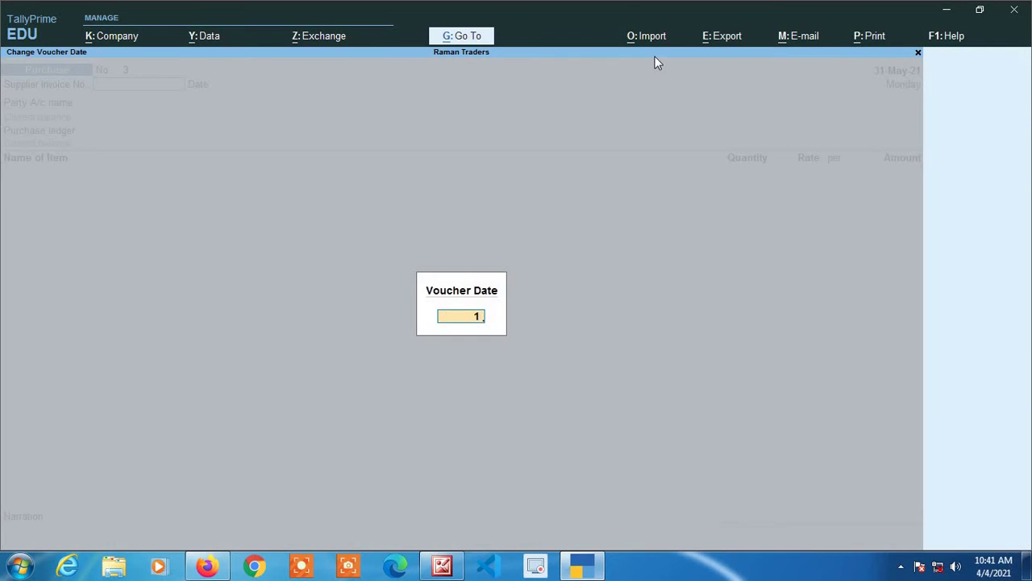
key(Return)
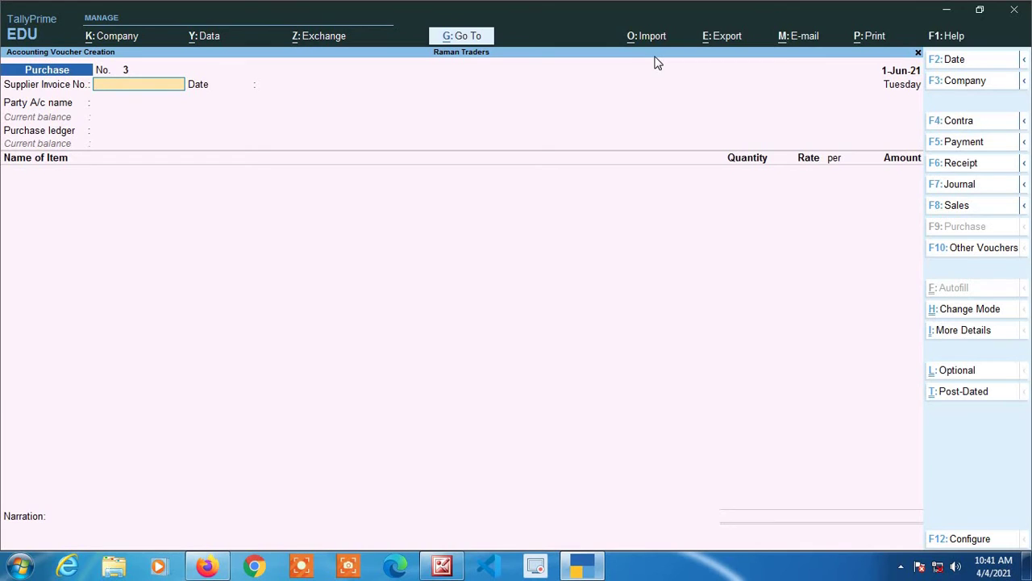
text(0018)
key(Return)
key(Return)
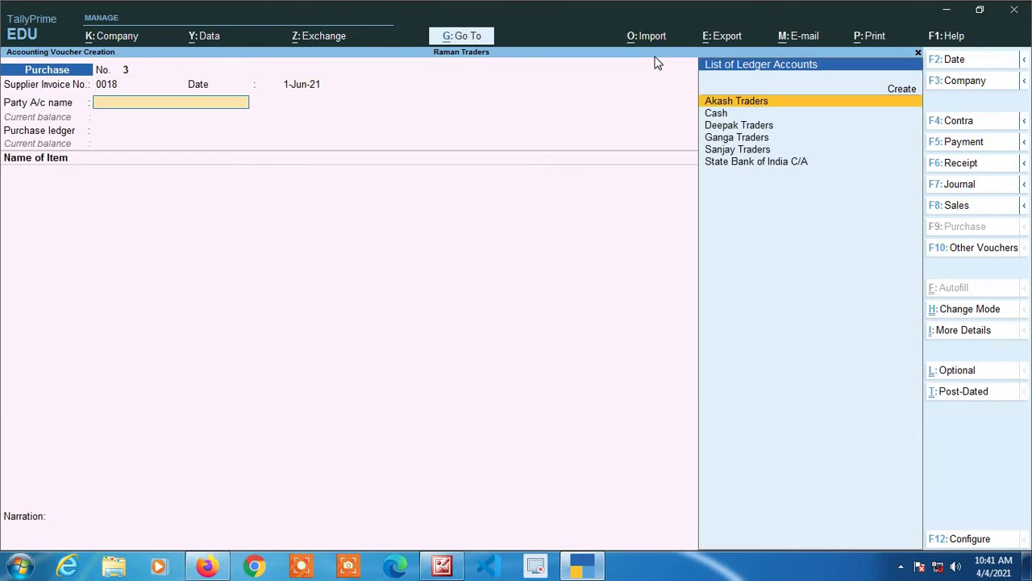
text(Aka)
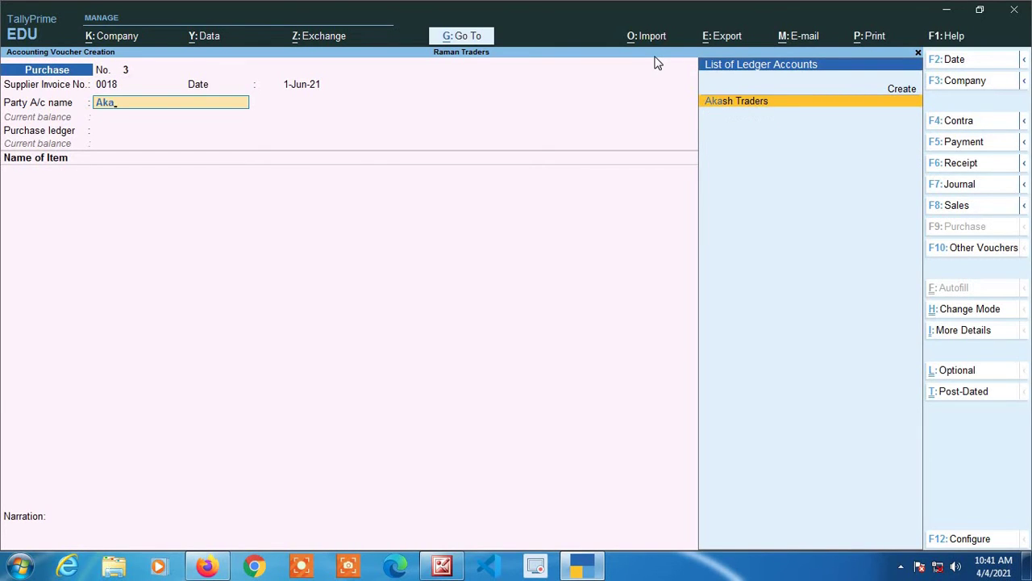
key(Return)
key(Return)
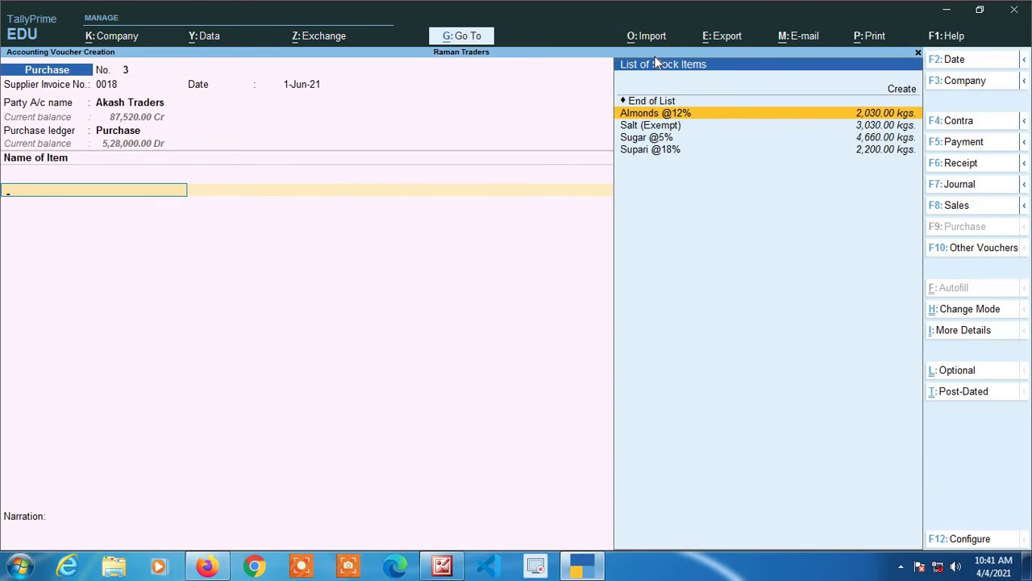
key(Return)
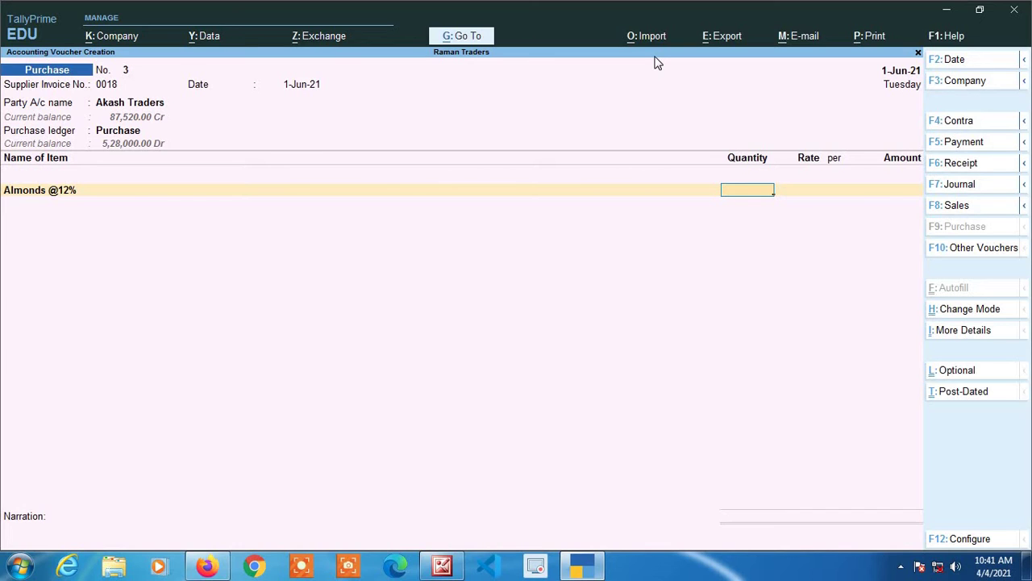
text(300)
key(Return)
key(Return)
key(Return)
key(Return)
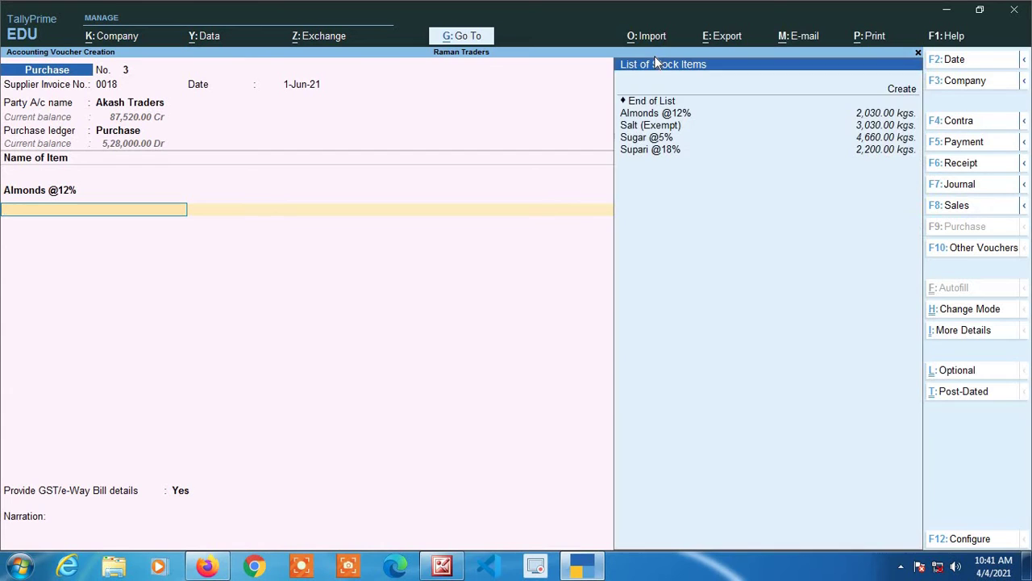
key(Down)
key(Down)
key(Down)
key(Down)
key(Return)
text(300)
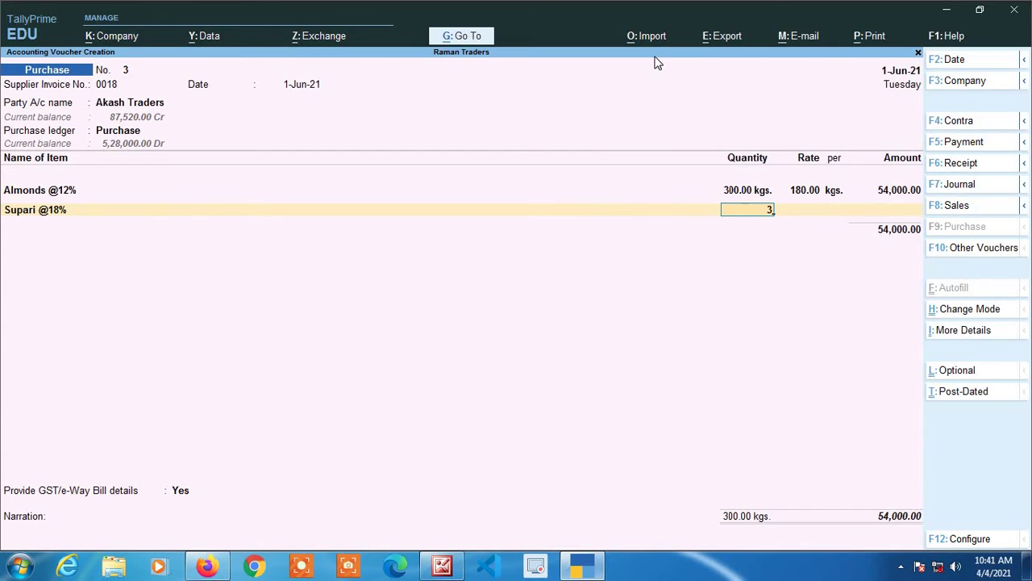
key(Return)
key(Return)
- Add the Cgst and Sgst ledgers and set GST/e-Way Bill details to No
key(Return)
key(Return)
key(Return)
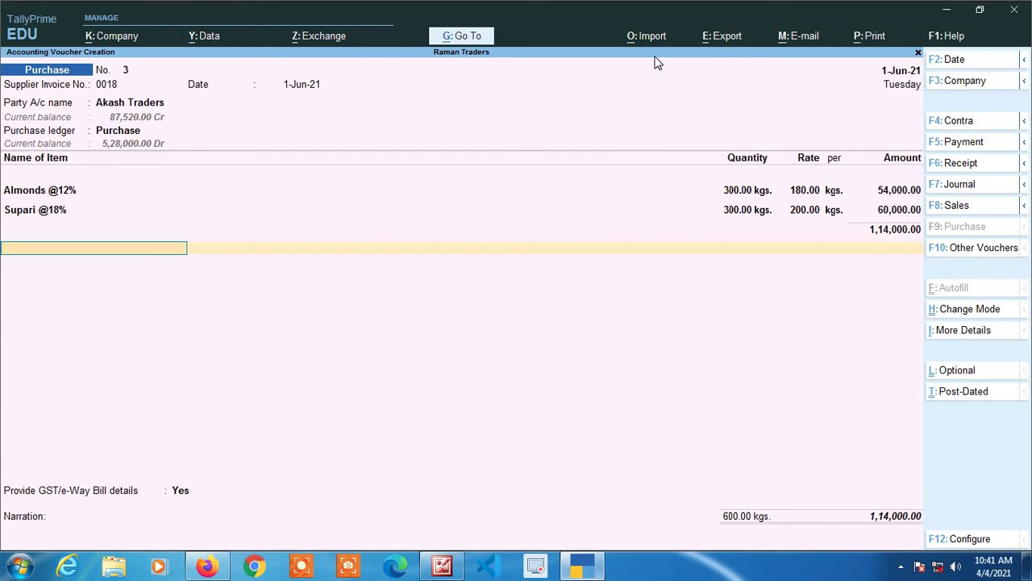
text(cg)
key(Return)
key(Return)
text(sg)
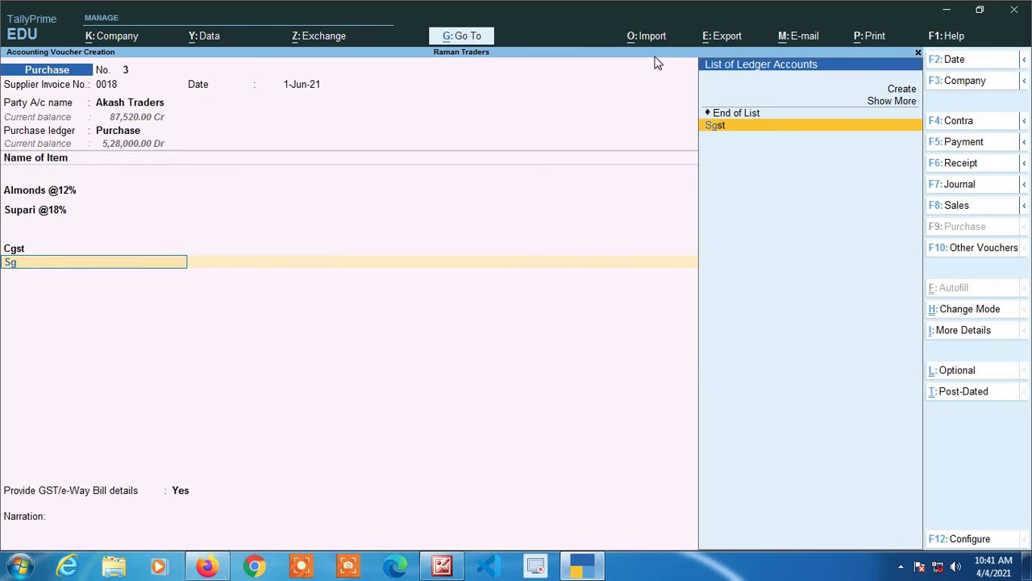
key(Return)
key(Return)
key(Return)
key(Up)
- Record bill 0018 as a New Ref of 1,31,280.00 Cr due in 8 days
key(Return)
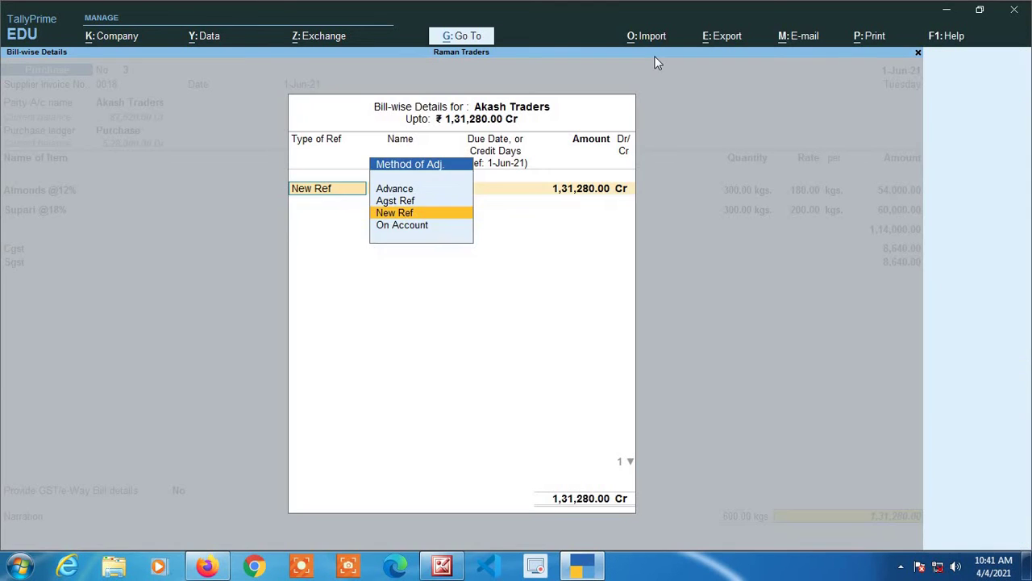
key(Return)
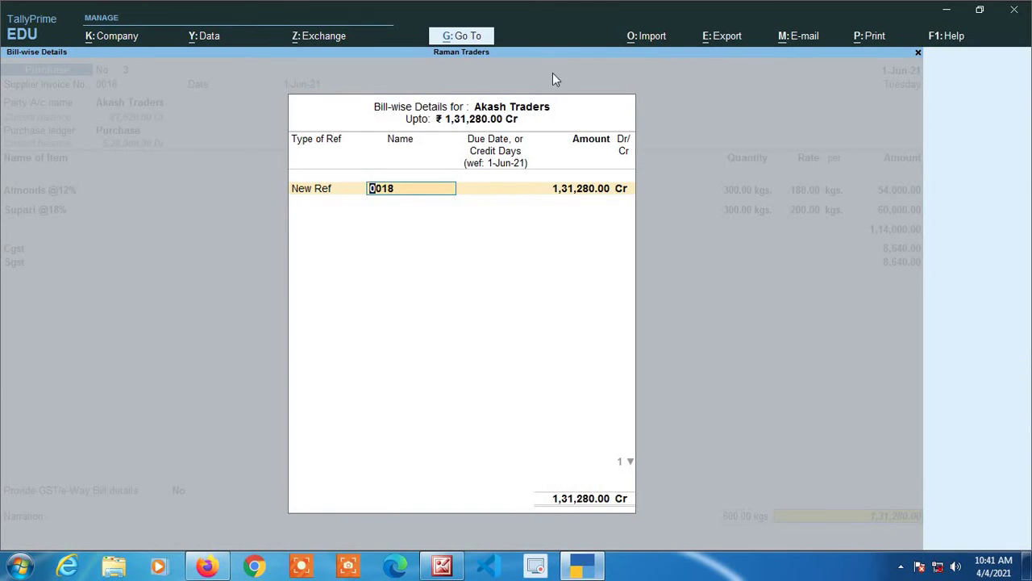
key(Return)
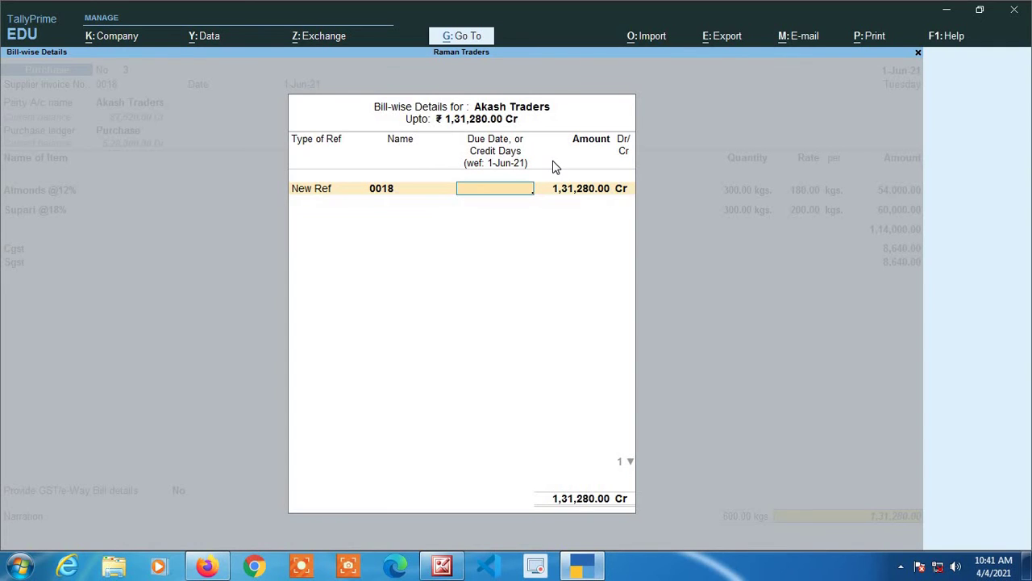
text(8)
key(Return)
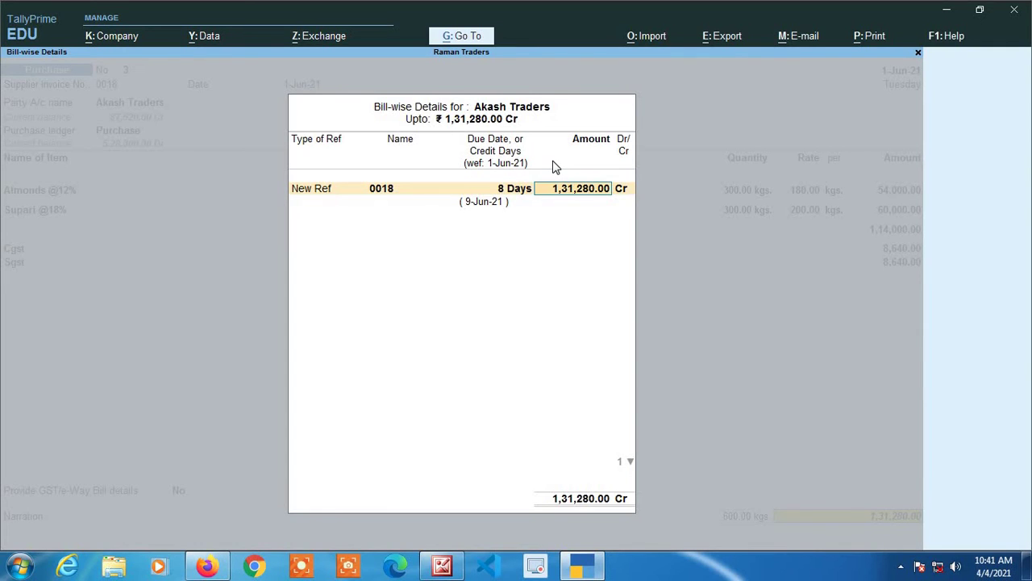
key(Return)
key(Return)
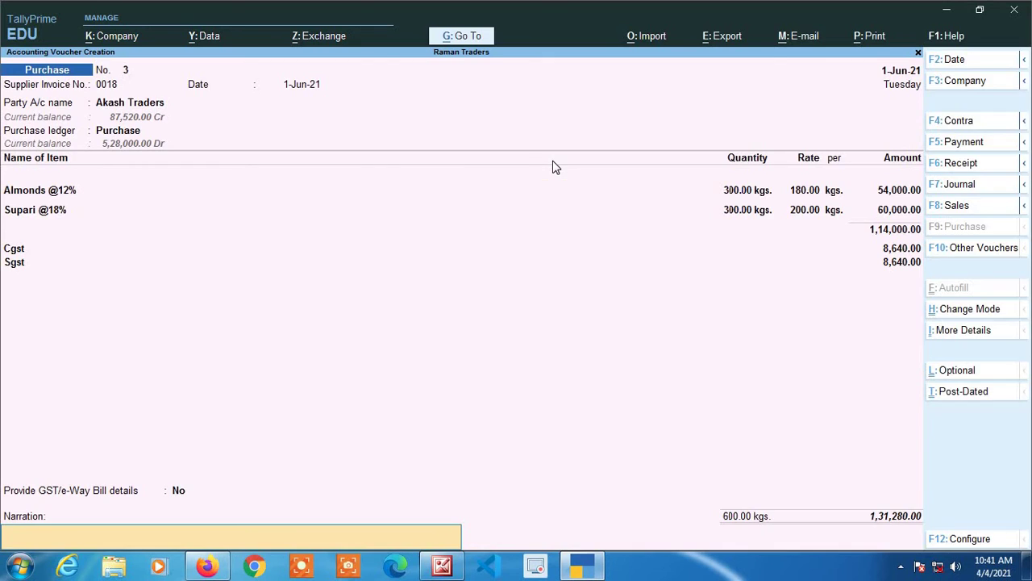
key(Return)
key(Return)
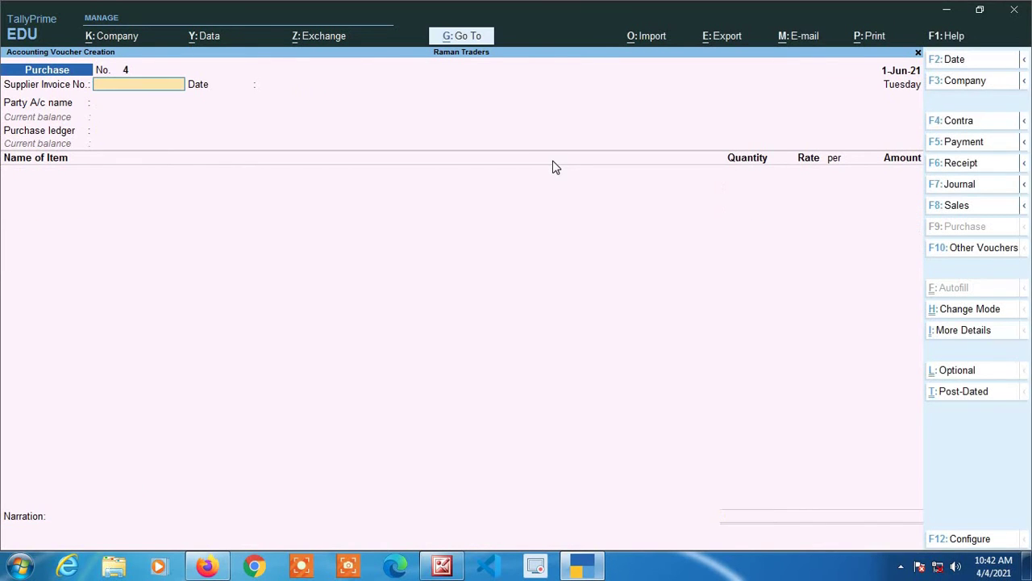
- Begin a 2-Jun-21 purchase, invoice 0023, from Akash Traders to the Purchase ledger
key(F2)
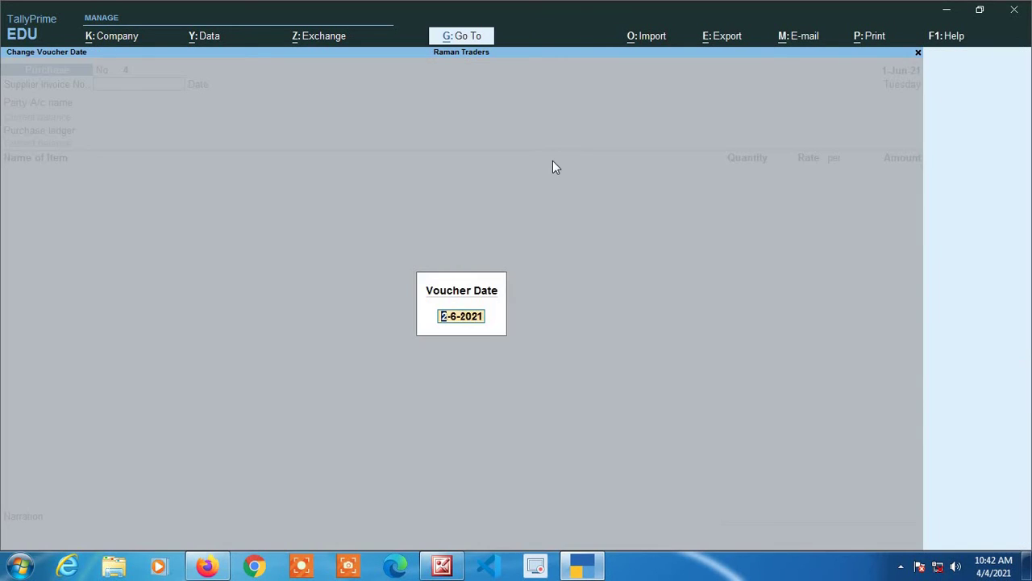
text(2)
key(Return)
text(0023)
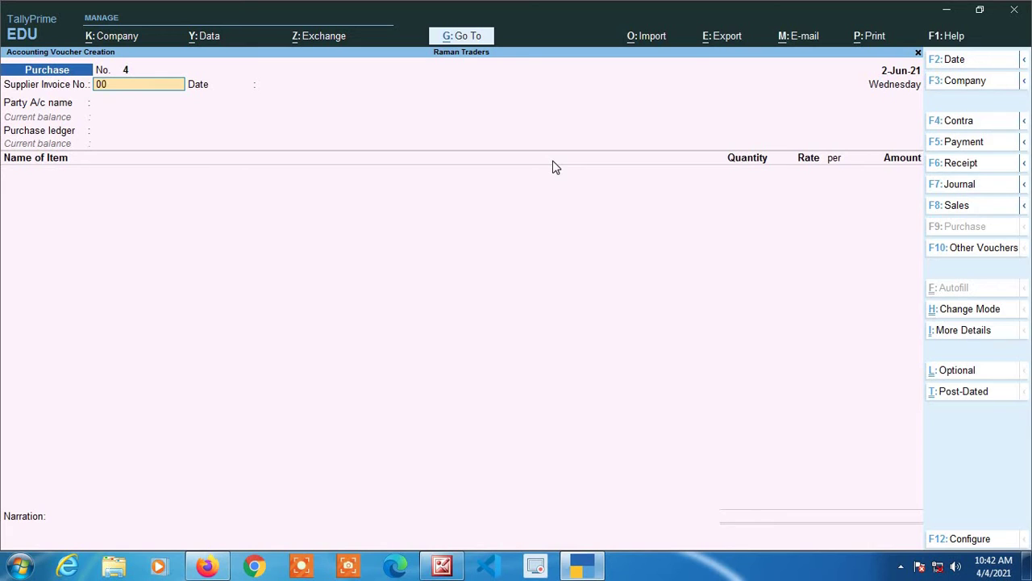
key(Return)
key(Return)
text(Ak)
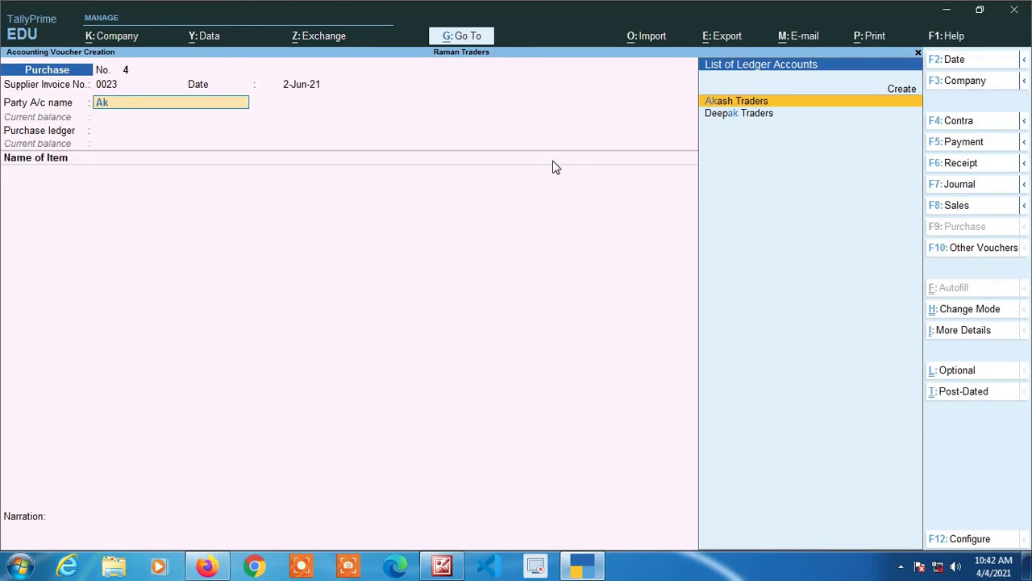
key(Return)
key(Return)
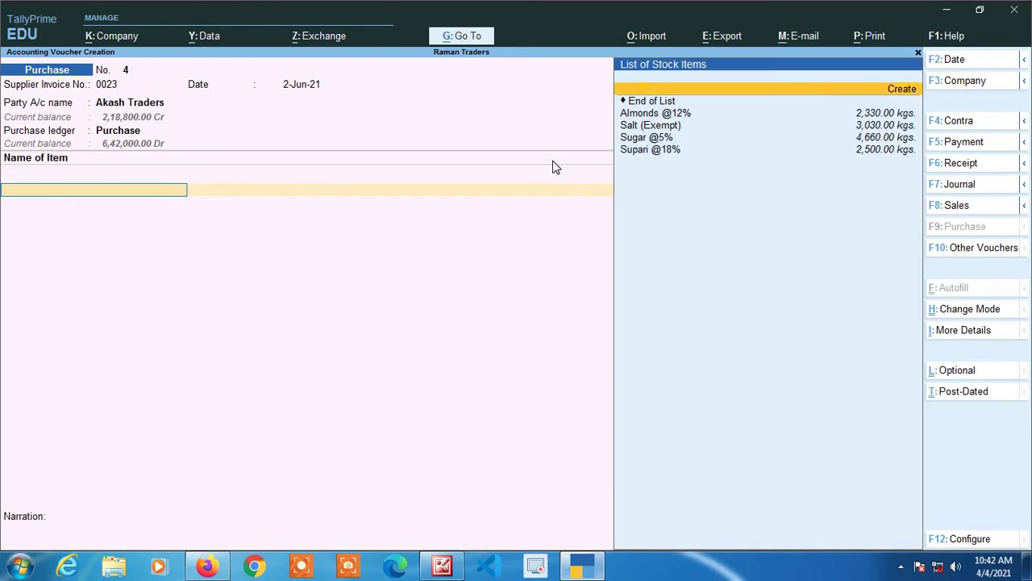
- Add 150 kgs of Almonds at 180 and 150 kgs of Supari at 200
key(Return)
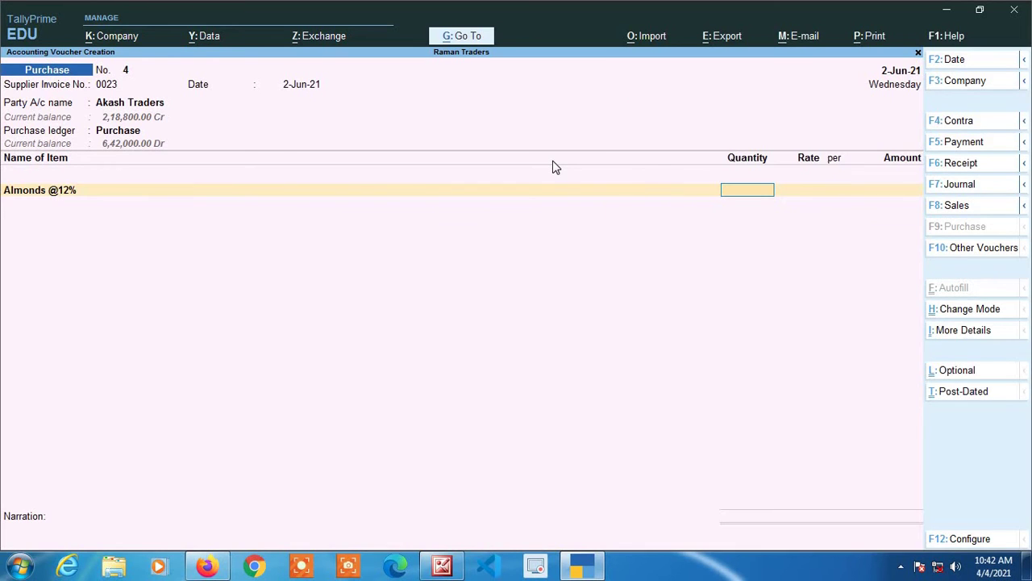
text(150)
key(Return)
text(180)
key(Return)
key(Return)
key(Return)
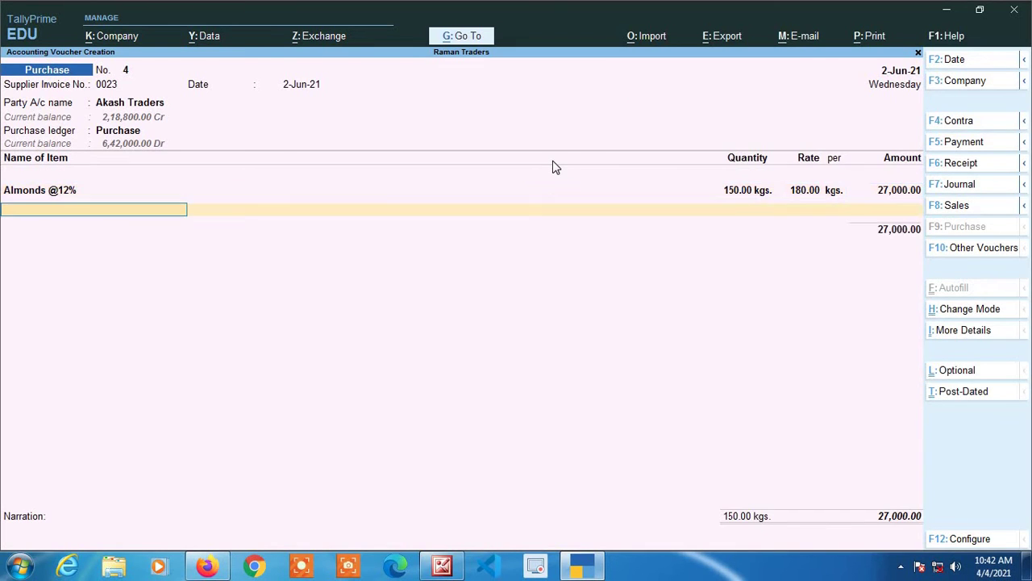
key(Down)
key(Down)
key(Down)
key(Down)
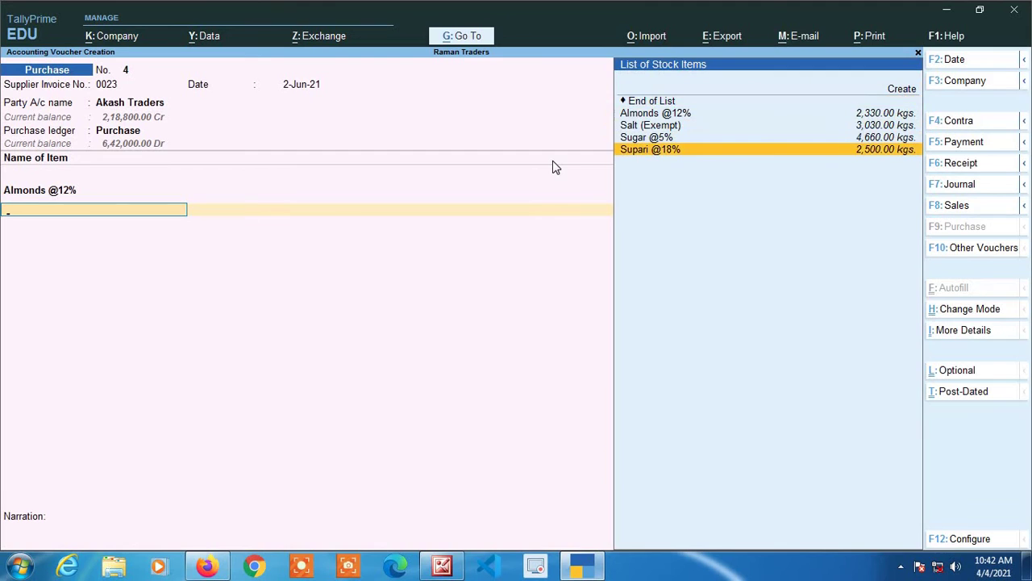
key(Return)
text(150)
key(Return)
text(200)
key(Return)
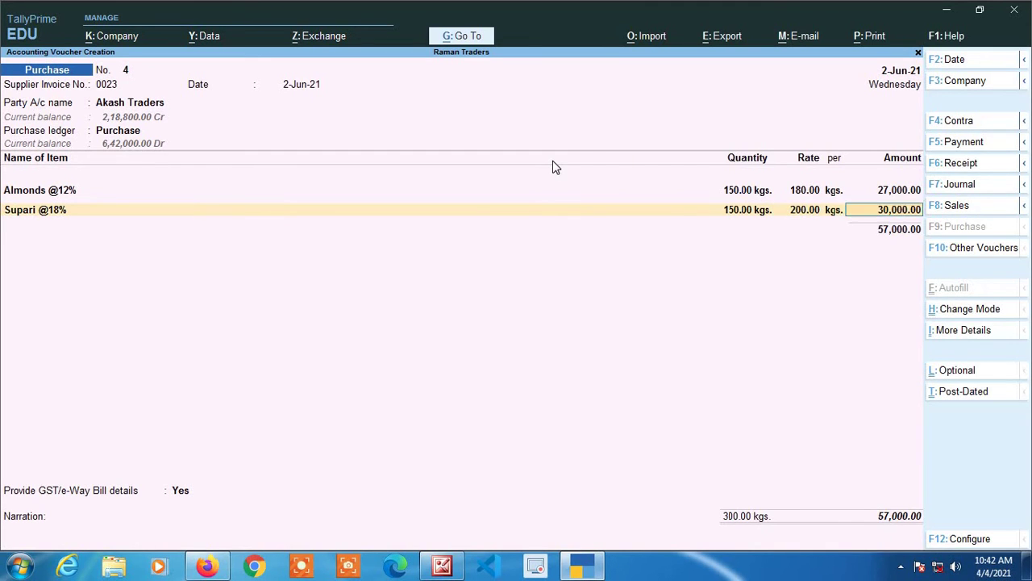
- Add the Cgst and Sgst tax ledgers and decline GST/e-Way Bill details
key(Return)
key(Return)
text(Cg)
key(Return)
text(Sg)
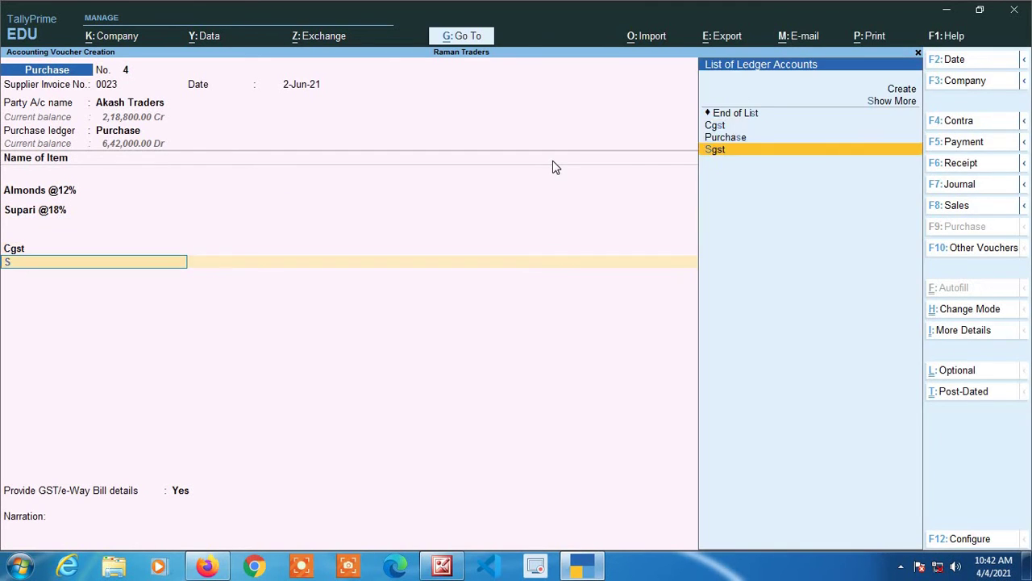
key(Return)
key(Return)
key(Return)
key(n)
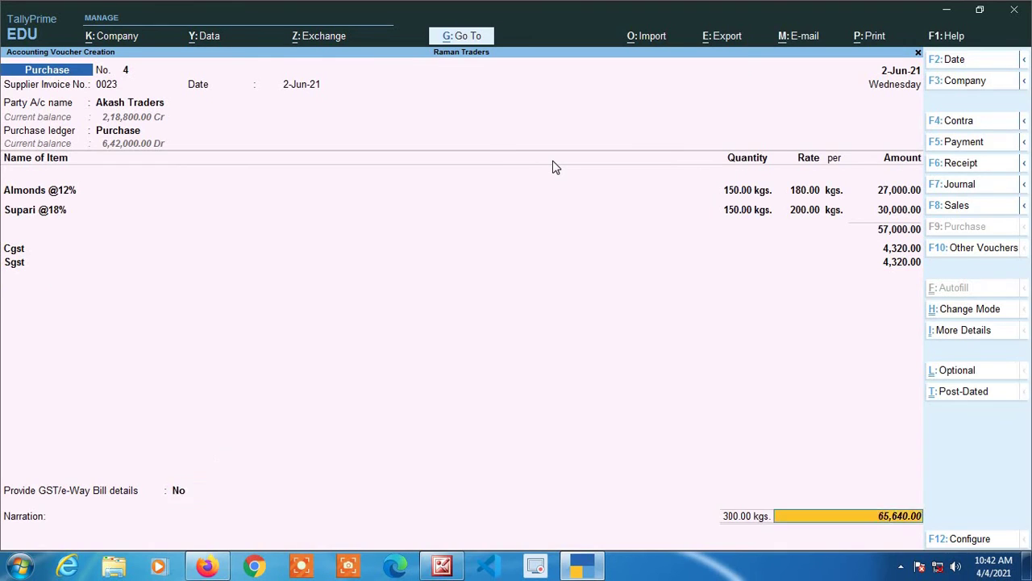
key(Return)
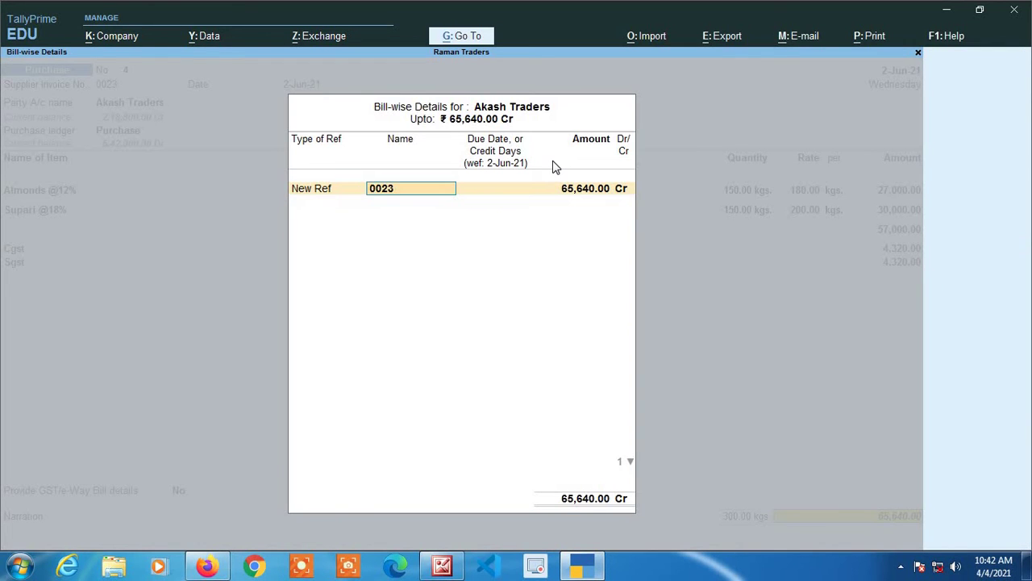
- Set bill 0023 as a New Ref due in 15 days and save voucher 4
key(Return)
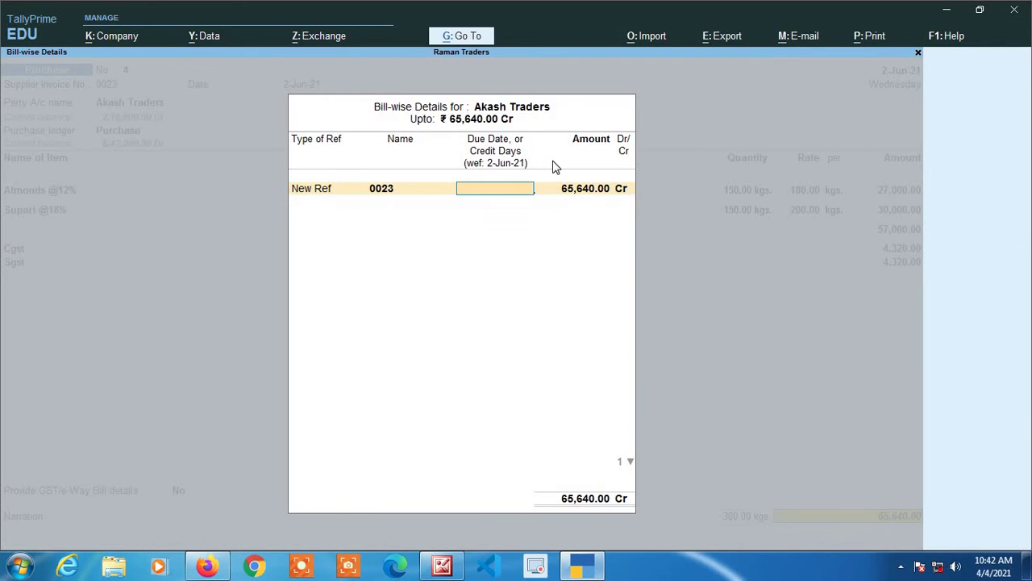
text(15)
key(Return)
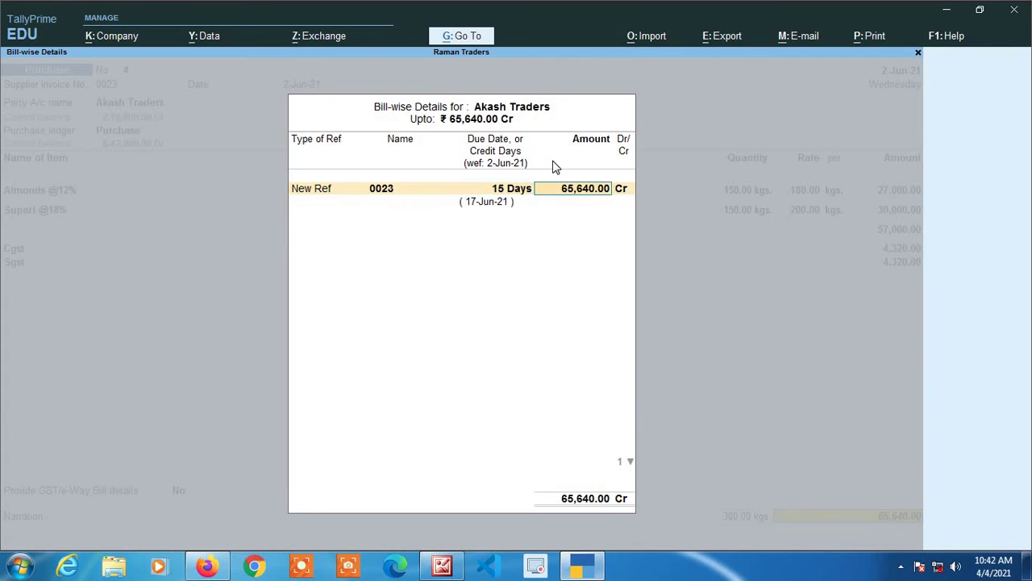
key(Return)
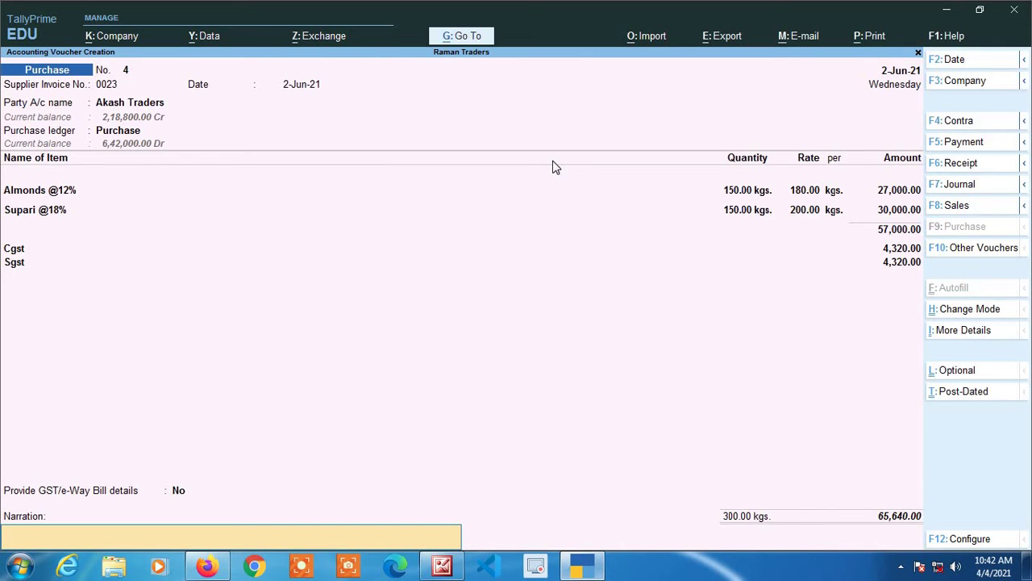
key(Return)
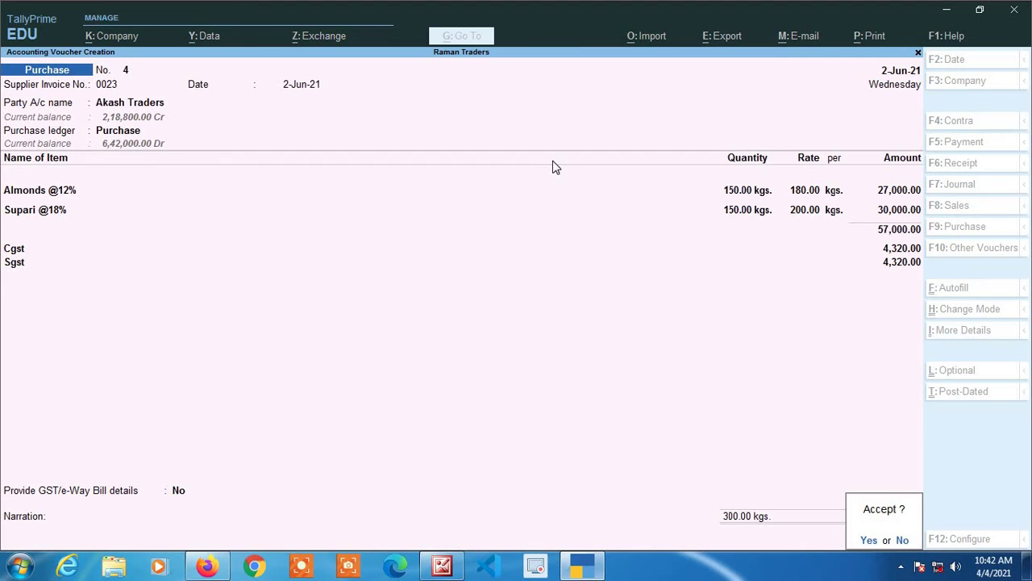
key(Return)
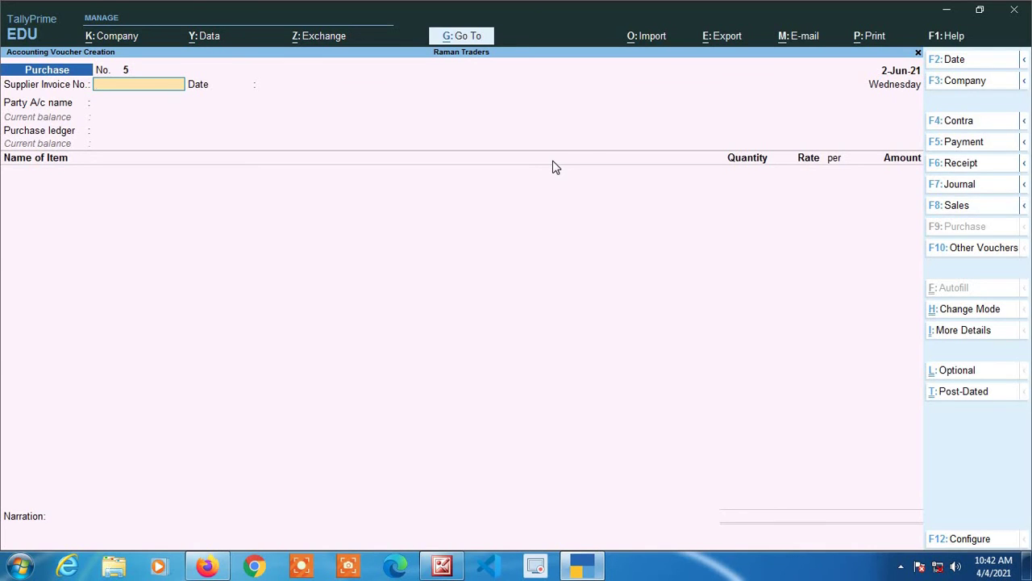
- Enter a 1-Jun-21 payment voucher paying Akash Traders 70,000 from State Bank of India C/A
key(F5)
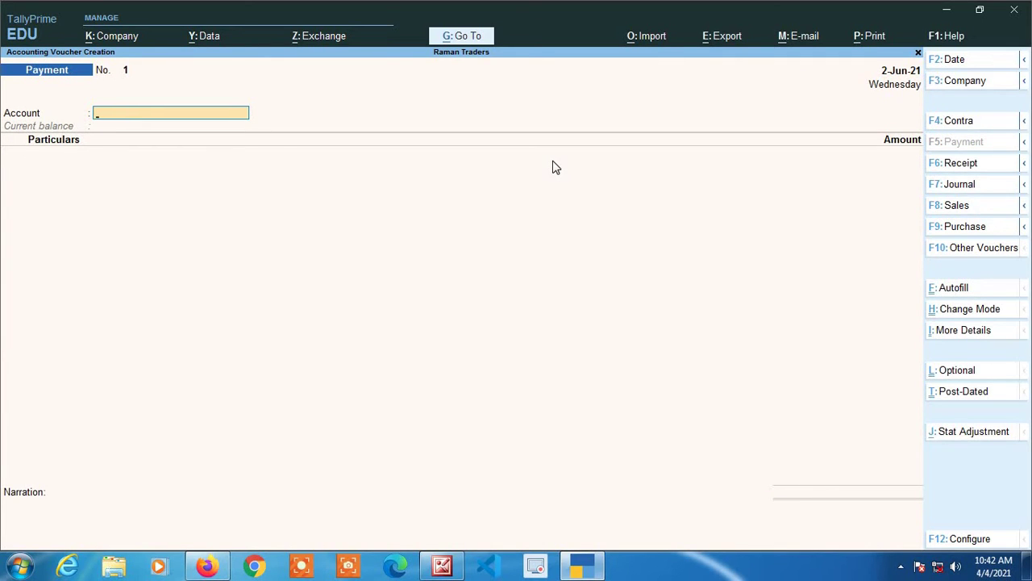
key(F2)
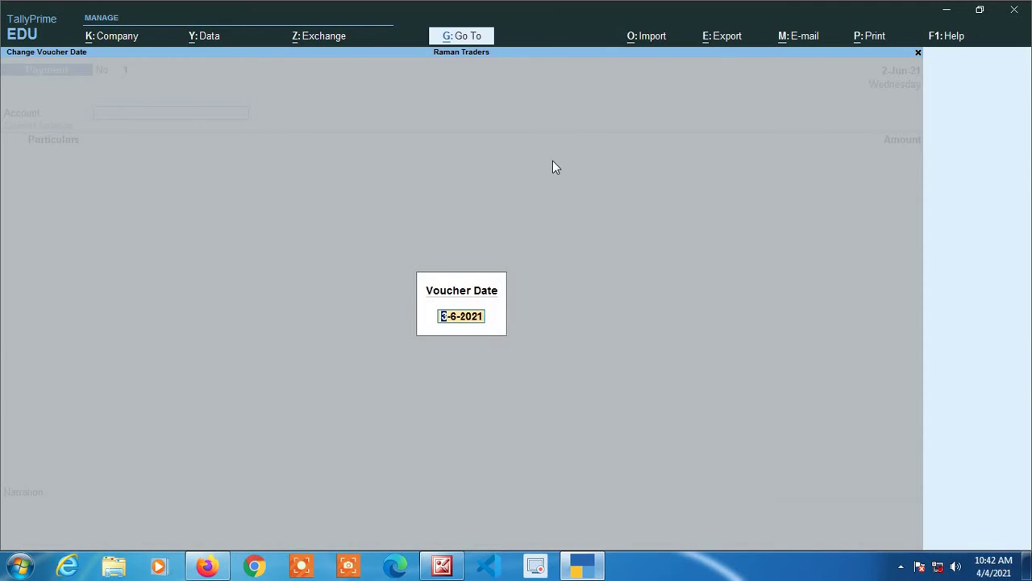
text(1-6)
key(Return)
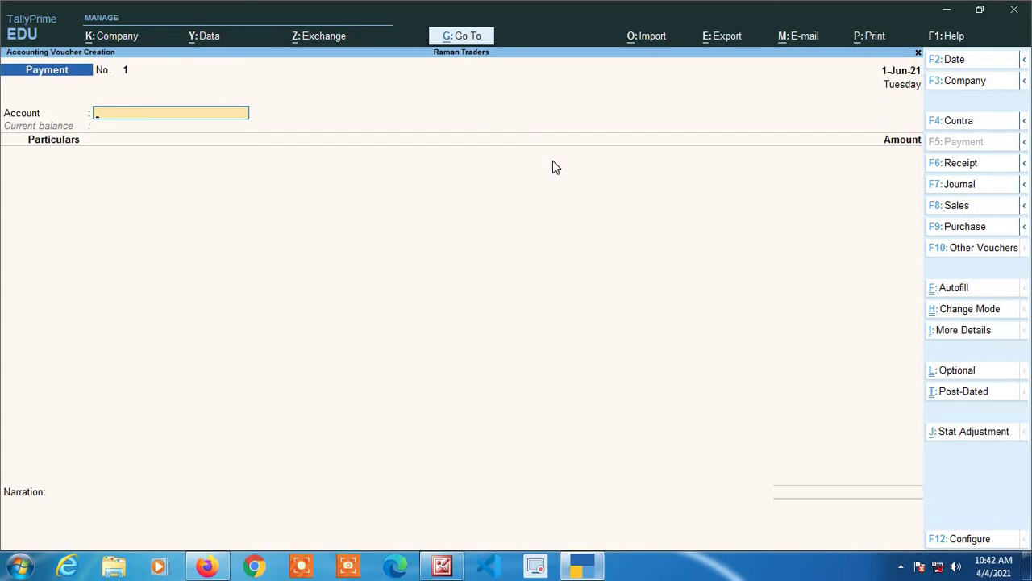
text(Sta)
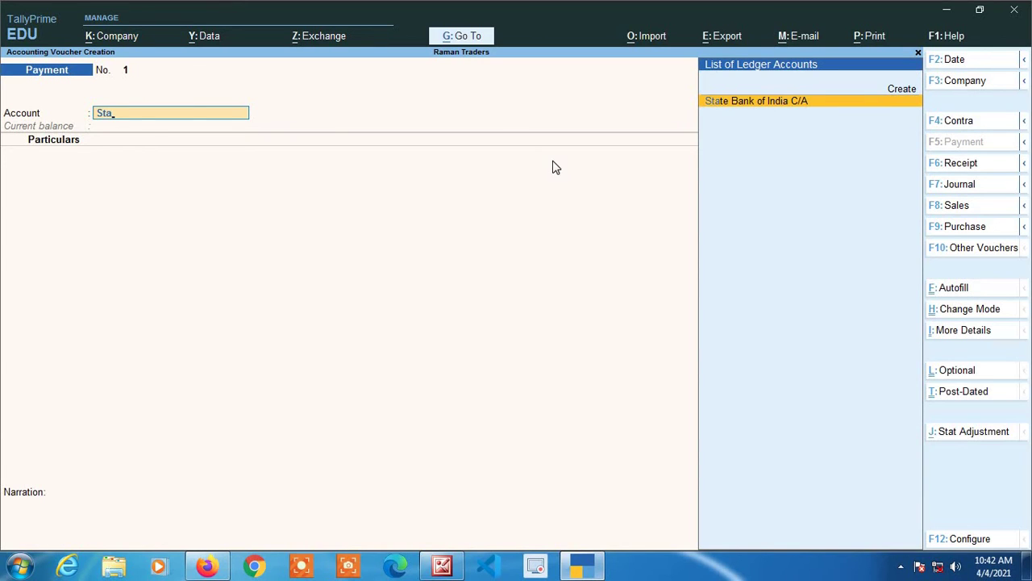
key(Return)
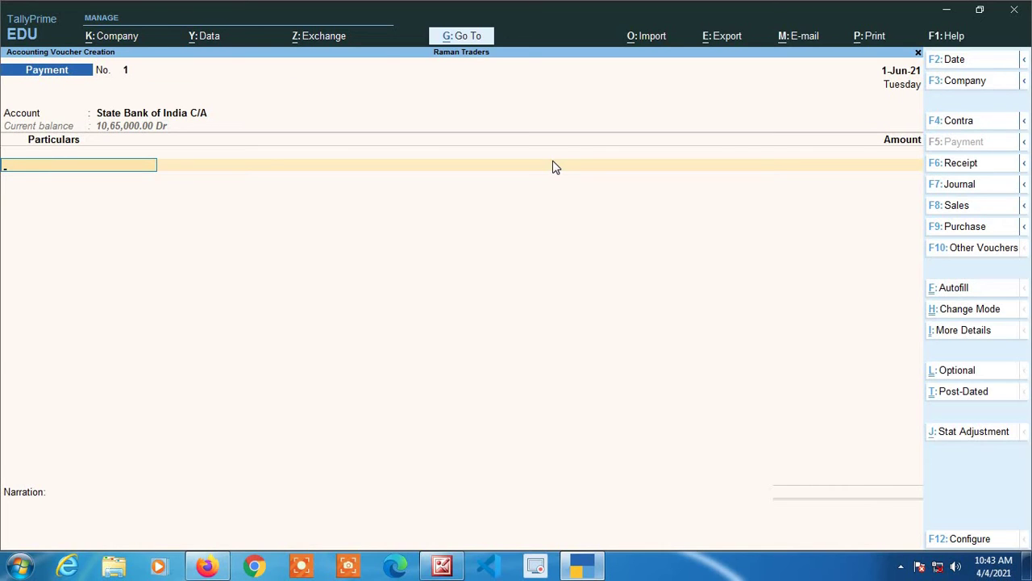
text(Ak)
key(Return)
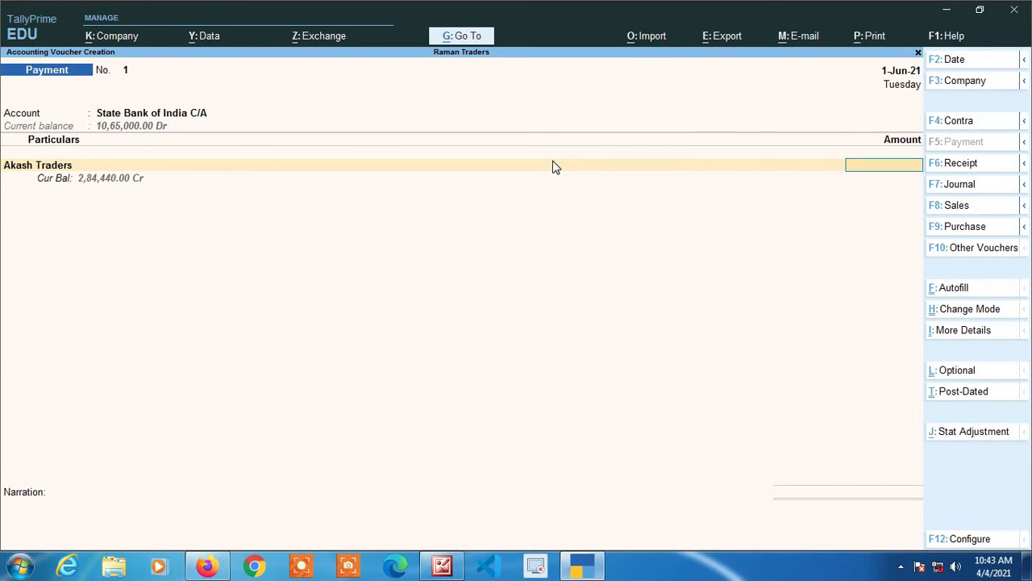
text(70000)
key(Return)
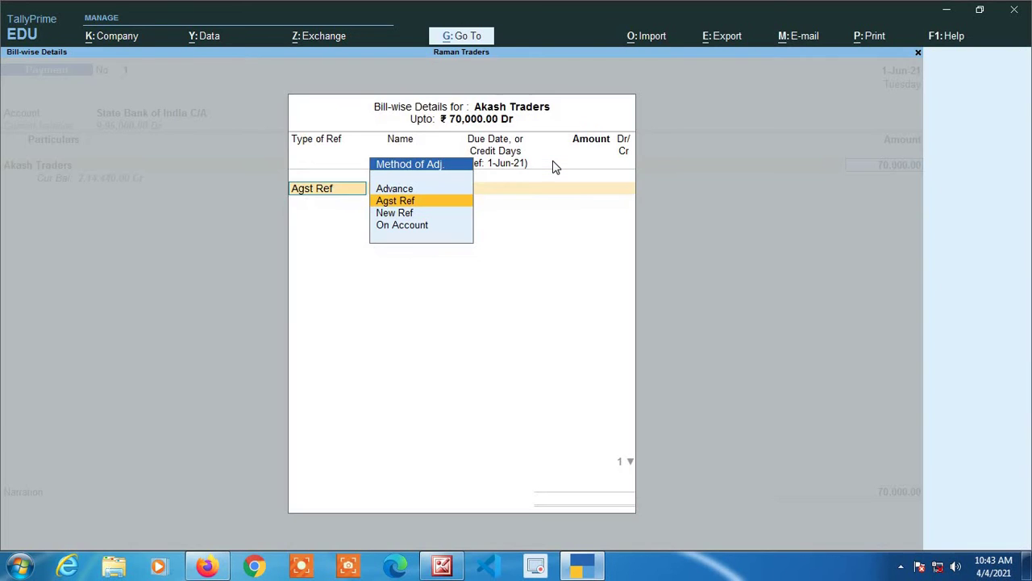
- Apply the 70,000 payment Agst Ref to pending bill 0012, then open Bank Allocations
key(Escape)
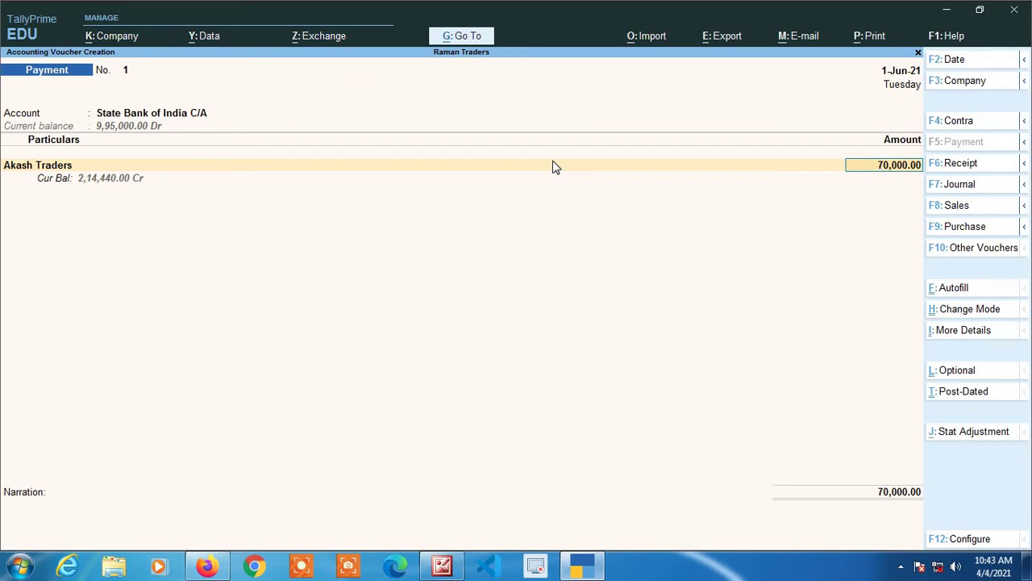
key(Return)
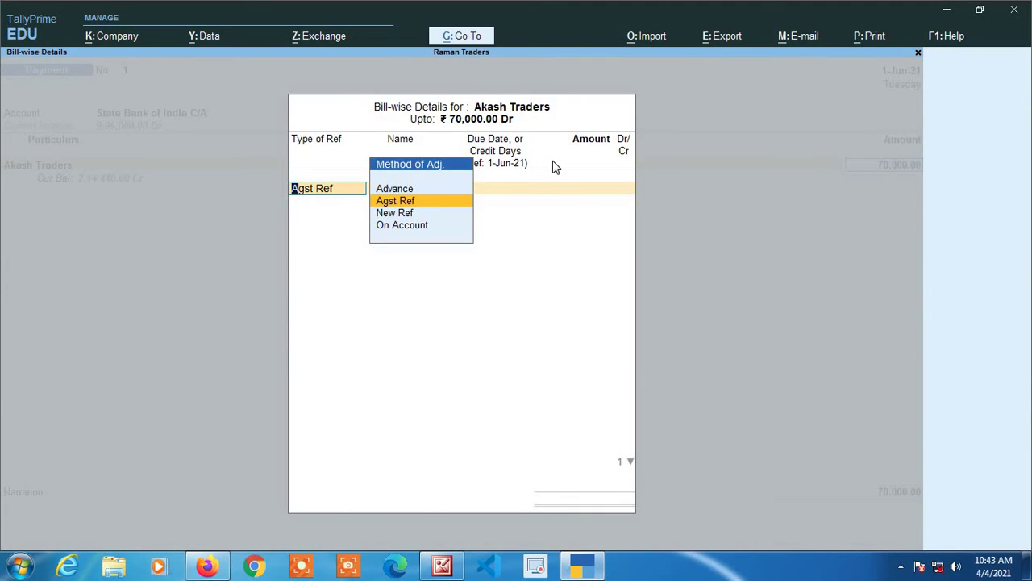
key(Return)
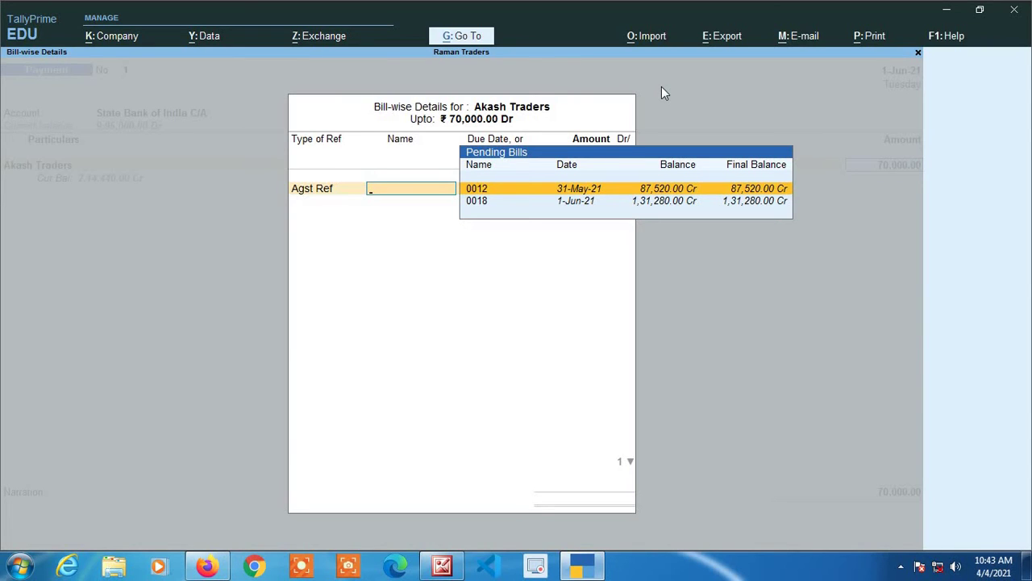
key(Return)
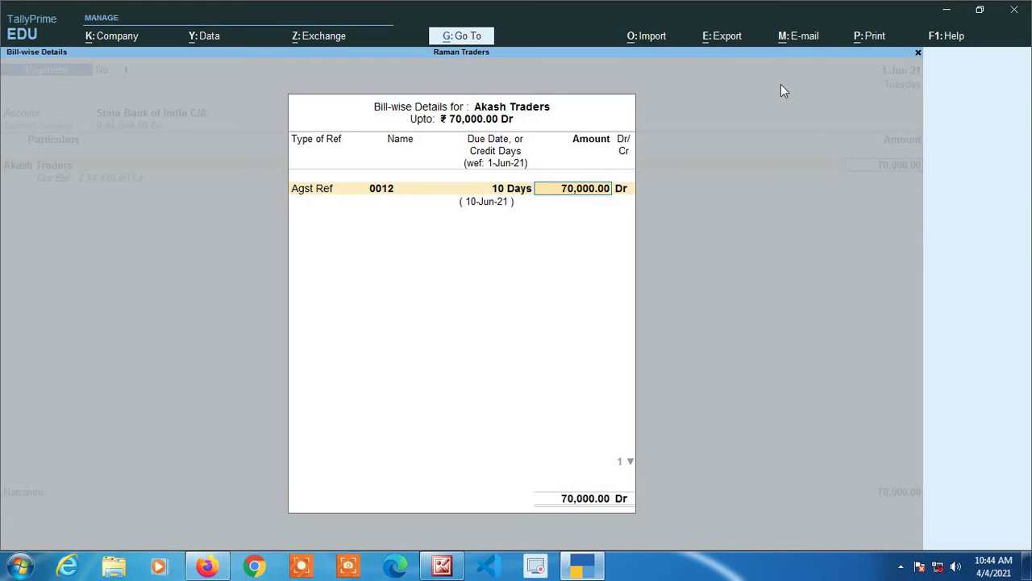
key(Return)
key(Return)
key(Return)
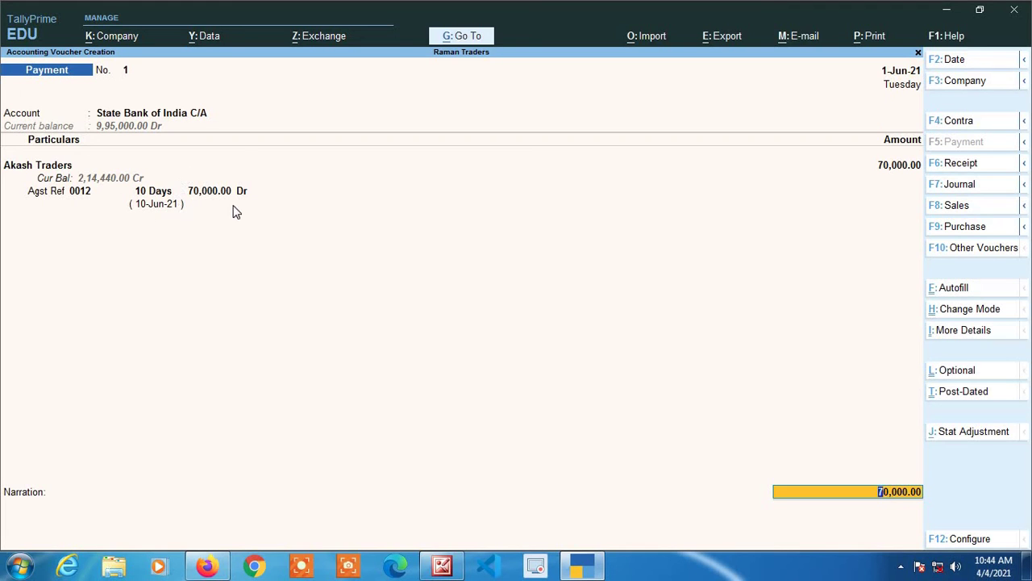
key(Return)
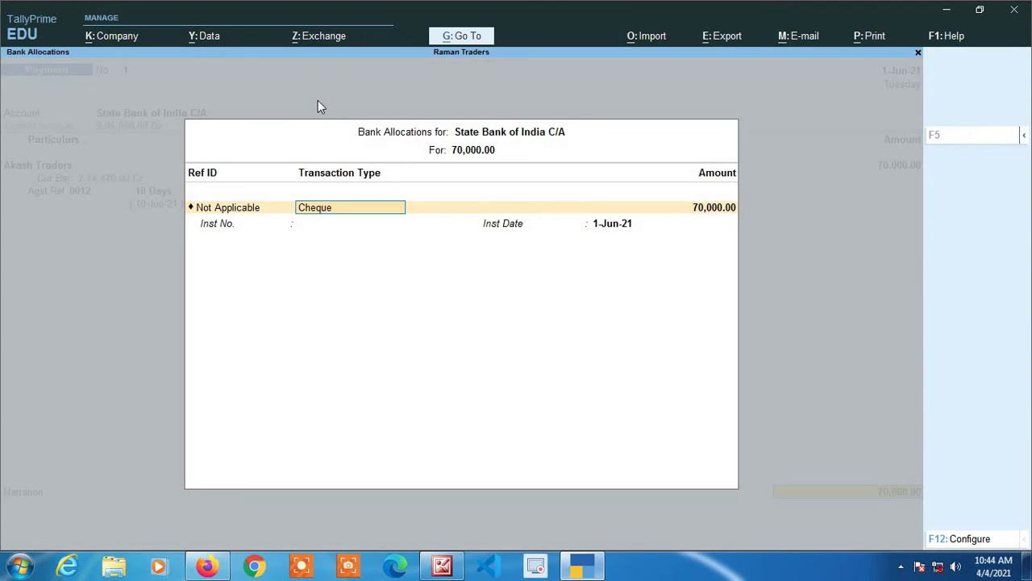
- Accept the 70,000.00 cheque bank allocation dated 1-Jun-21 and save payment No. 1
key(Return)
key(Return)
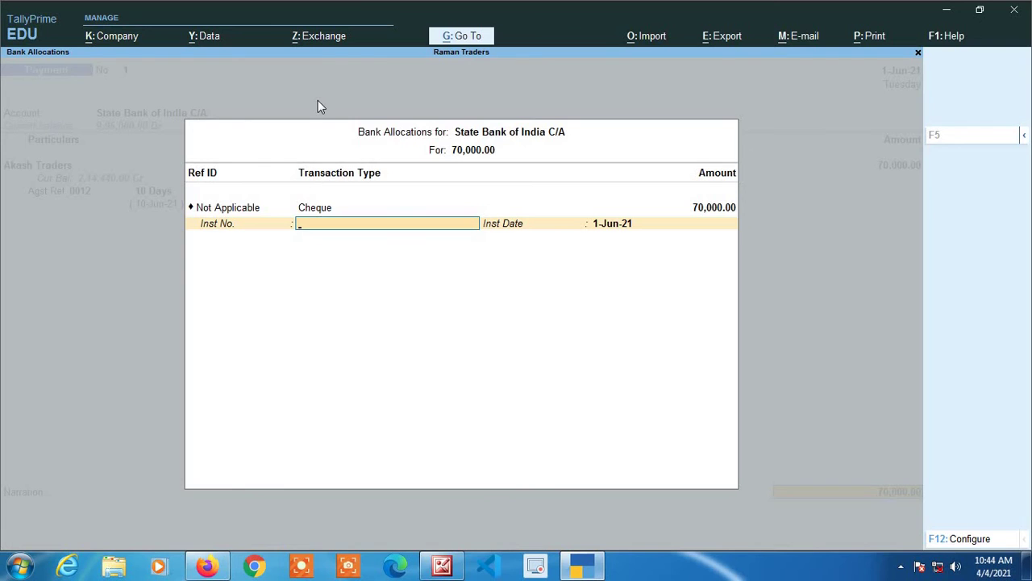
key(Return)
key(Return)
key(Return)
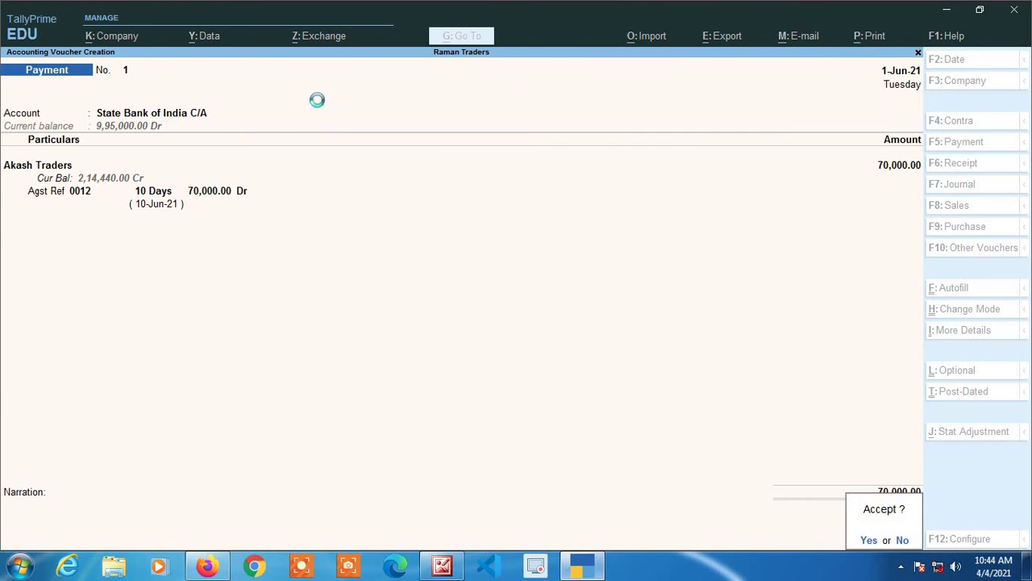
key(Return)
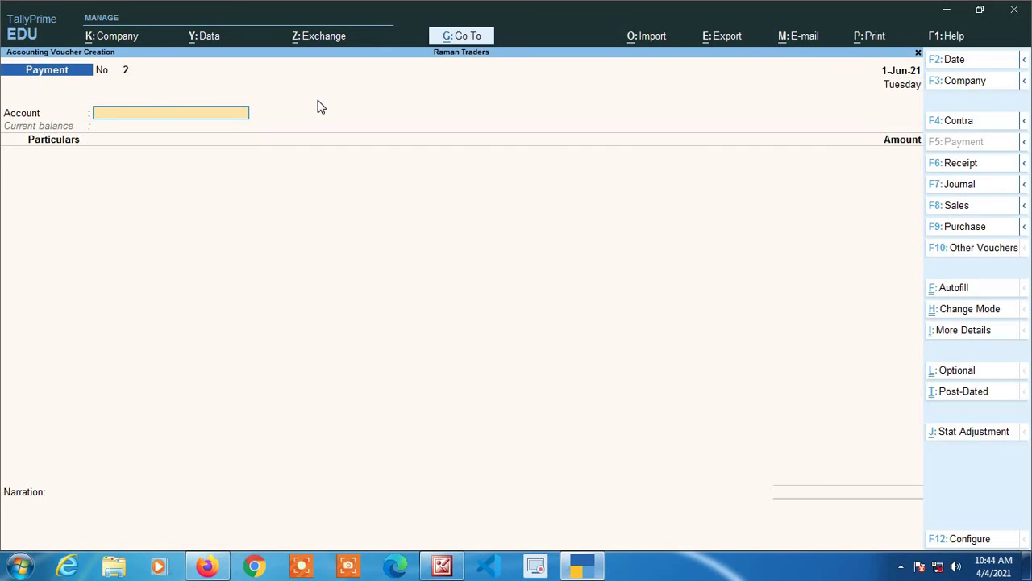
- Date payment 2 as 2-Jun-21, paying Akash Traders 100000 from State Bank of India C/A
key(F2)
text(2-6-2021)
key(Return)
text(Sta)
key(Return)
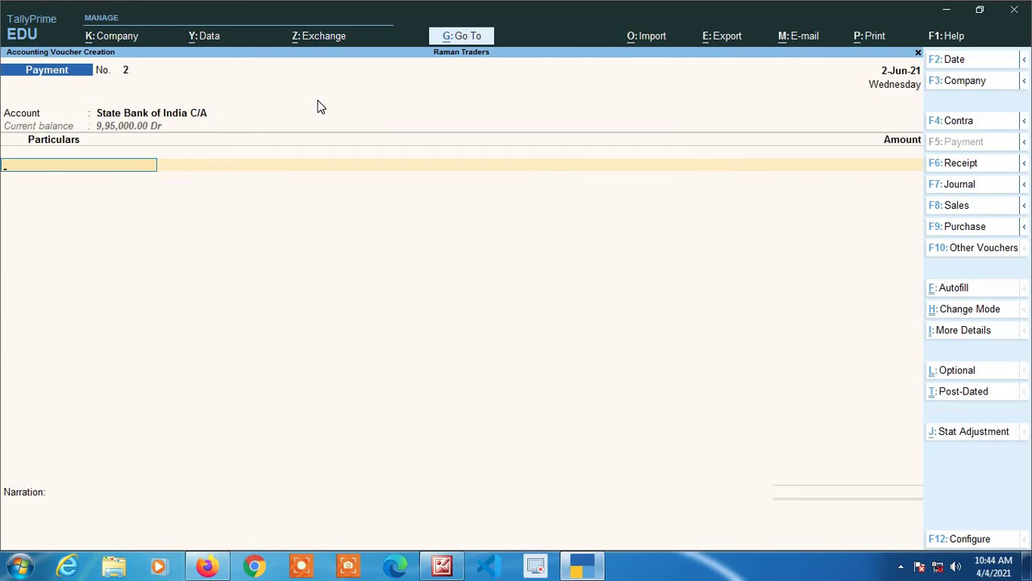
text(Ak)
key(Return)
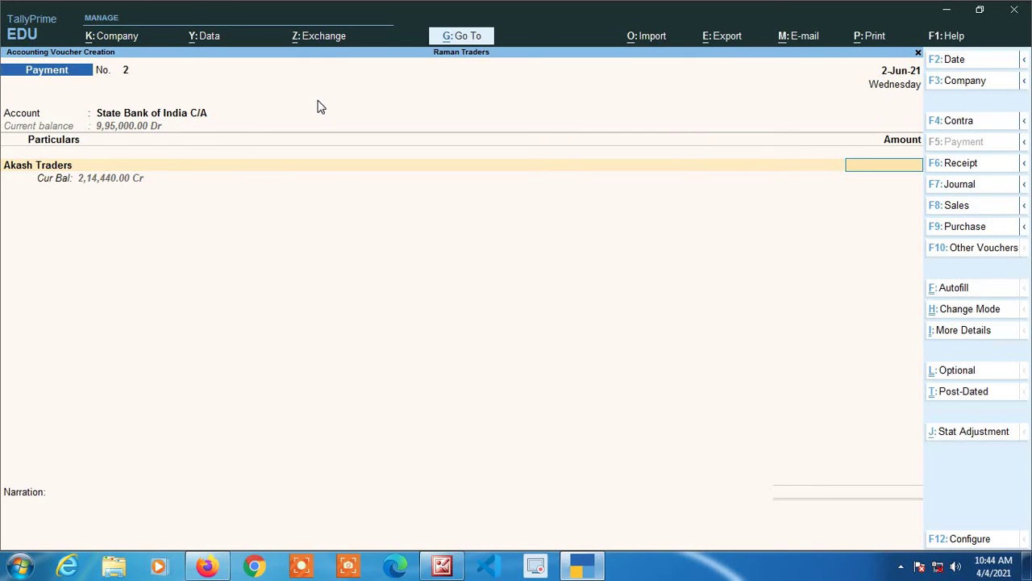
text(100000)
- Add Agst Ref rows for bill 0012 at 17,520.00 and bill 0018 at 82,480.00 Dr
key(Return)
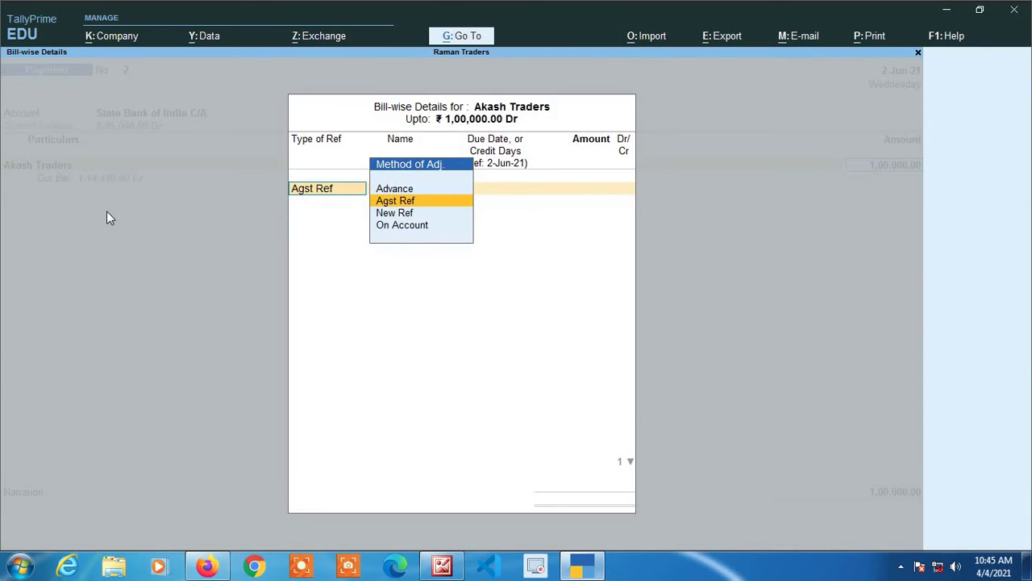
key(Return)
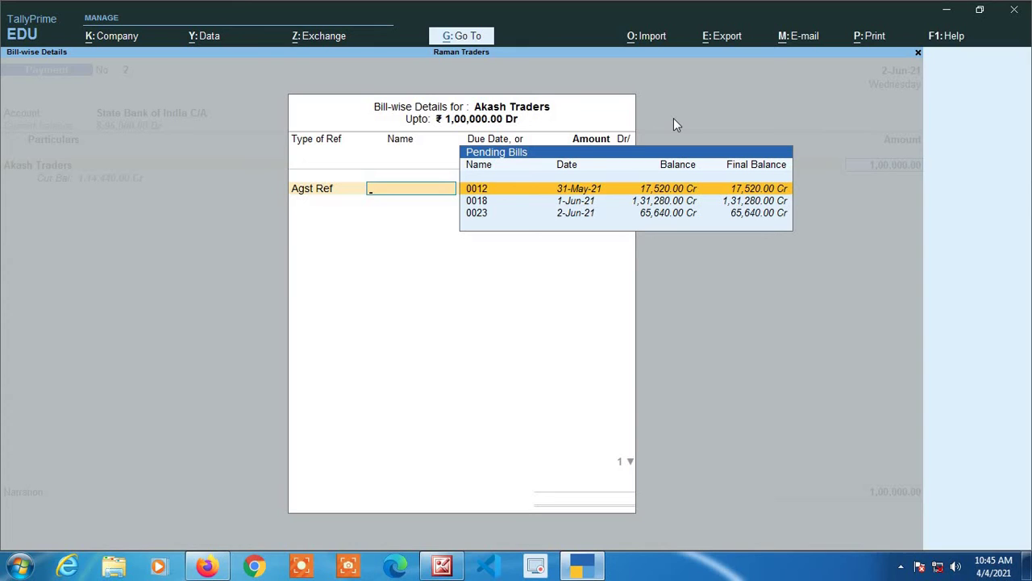
key(Return)
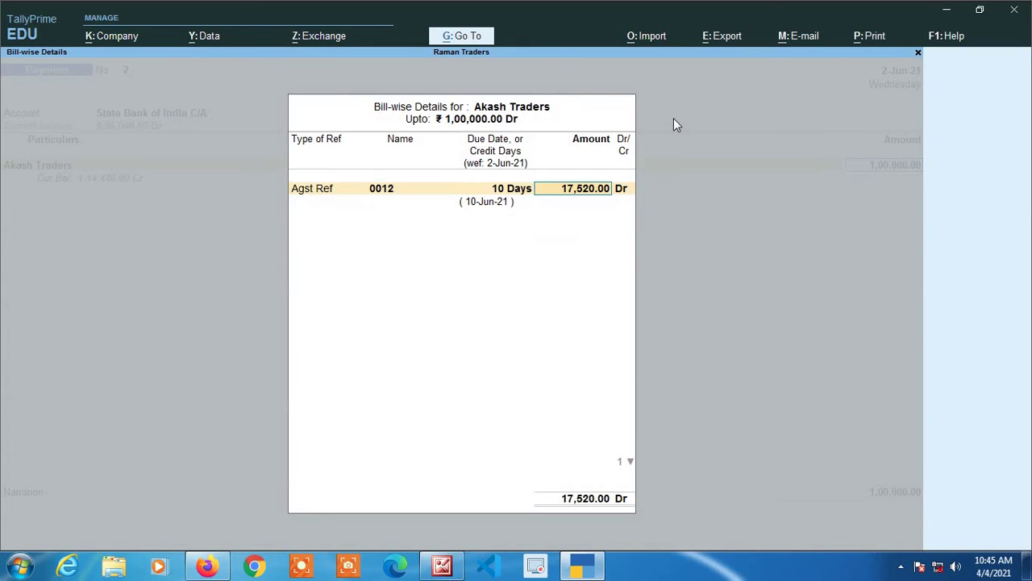
key(Return)
key(Return)
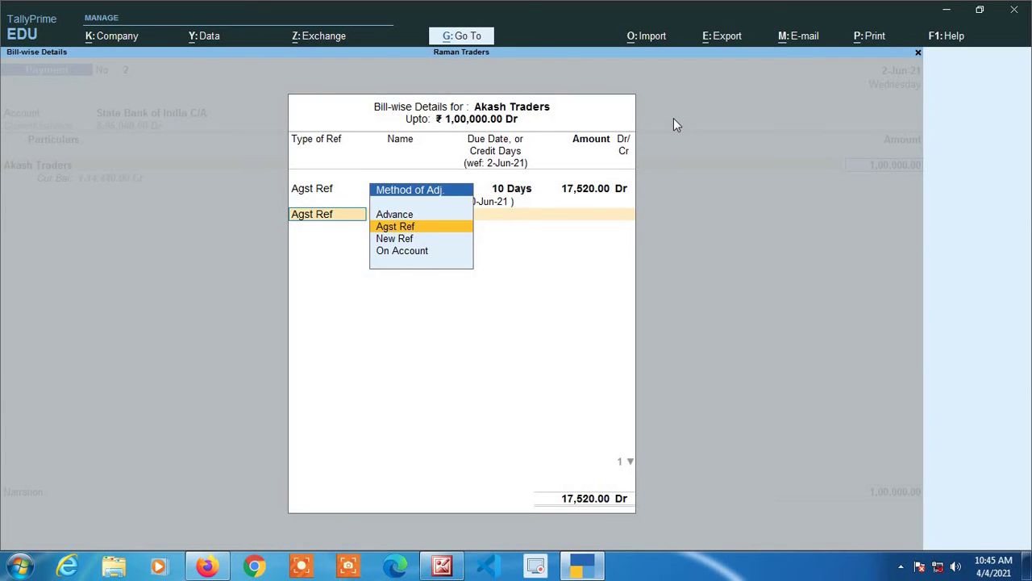
key(Return)
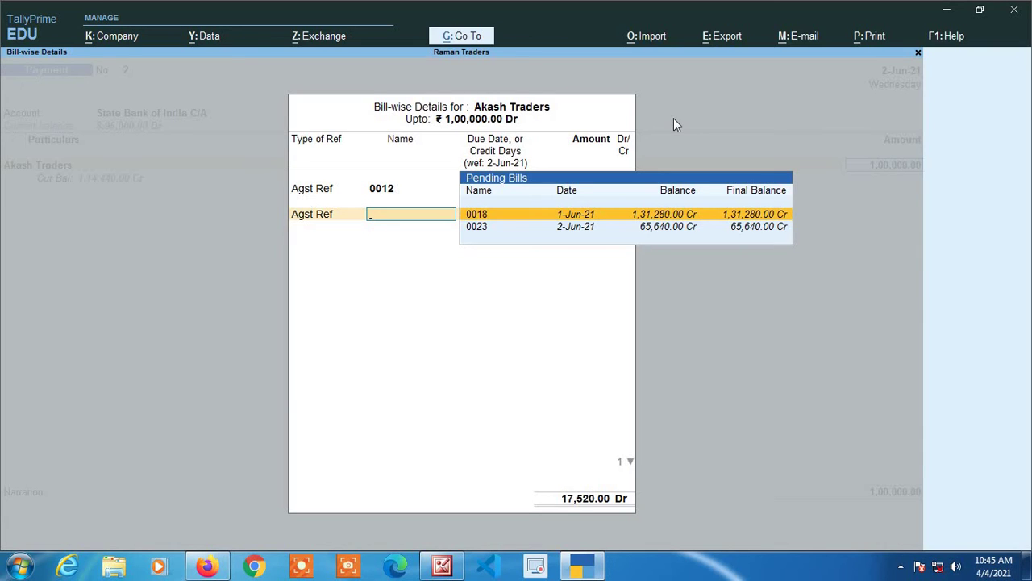
key(Return)
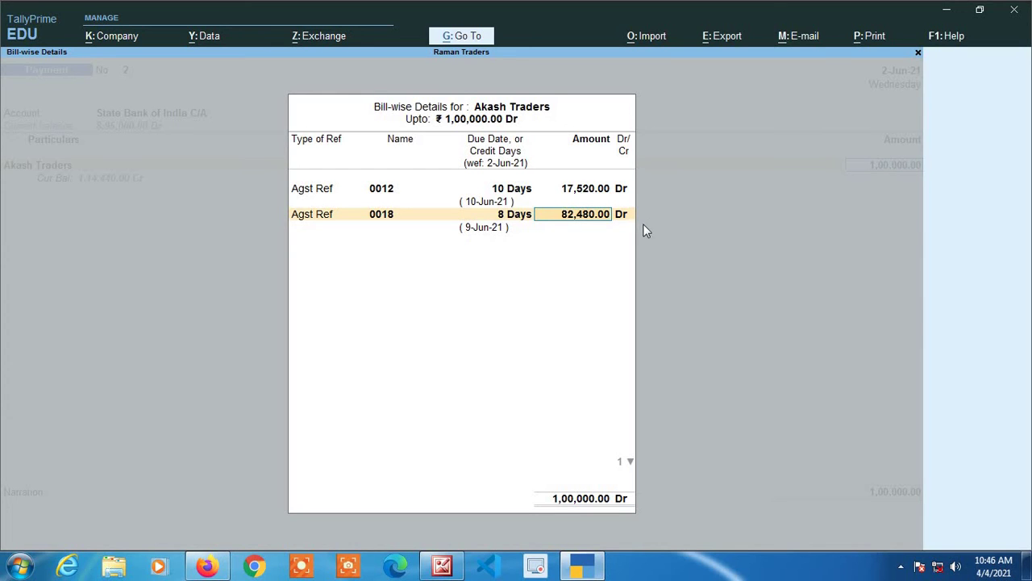
key(Return)
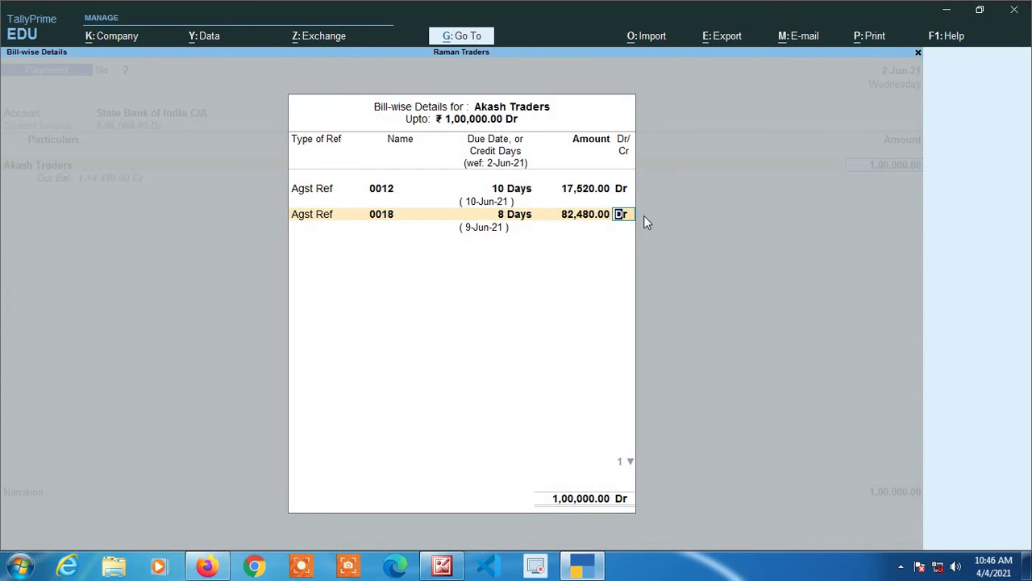
key(Return)
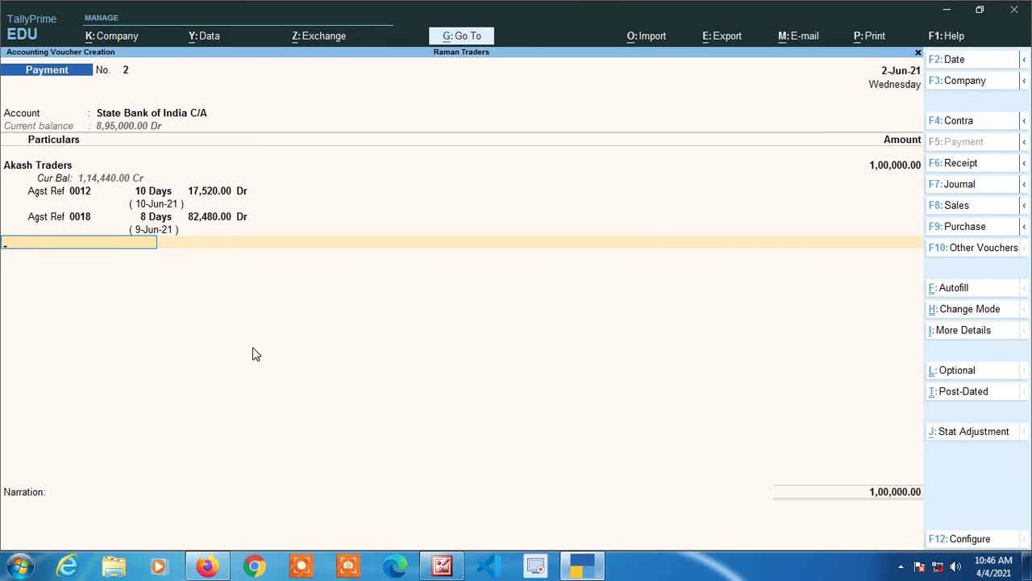
- Accept the 1,00,000 payment voucher to Akash Traders
key(Return)
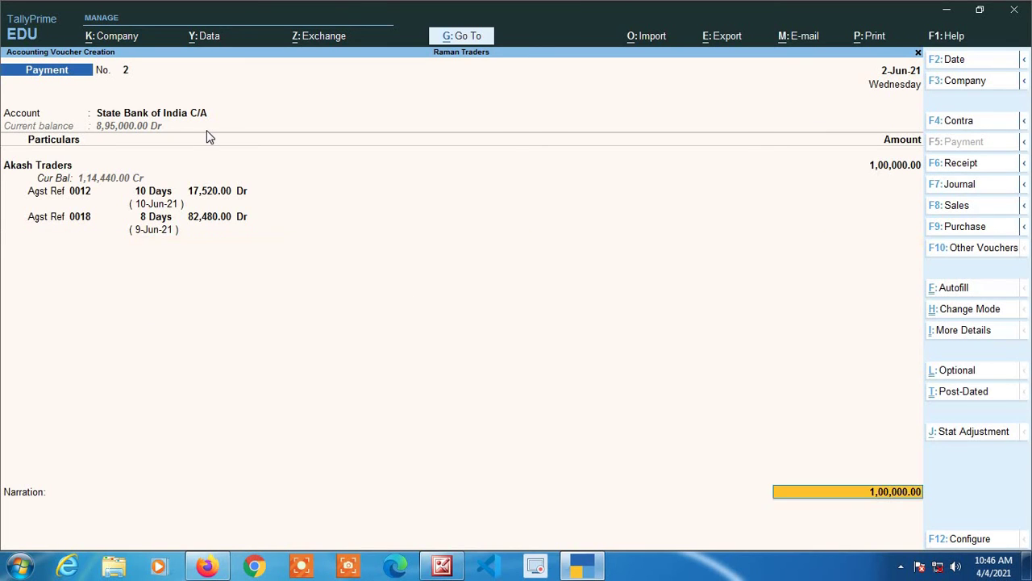
key(Return)
key(Return)
key(Return)
key(Return)
key(Return)
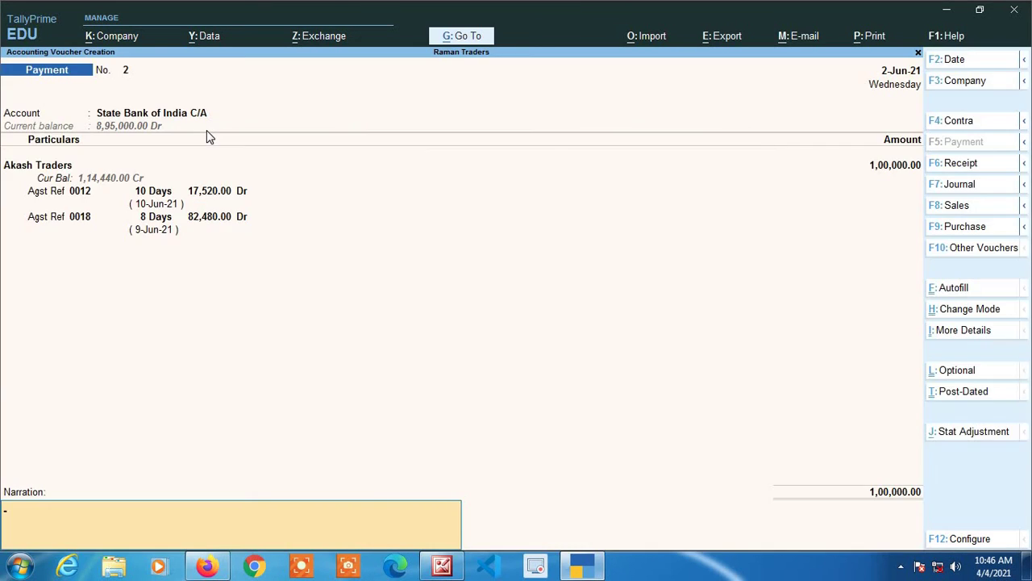
key(Return)
key(Return)
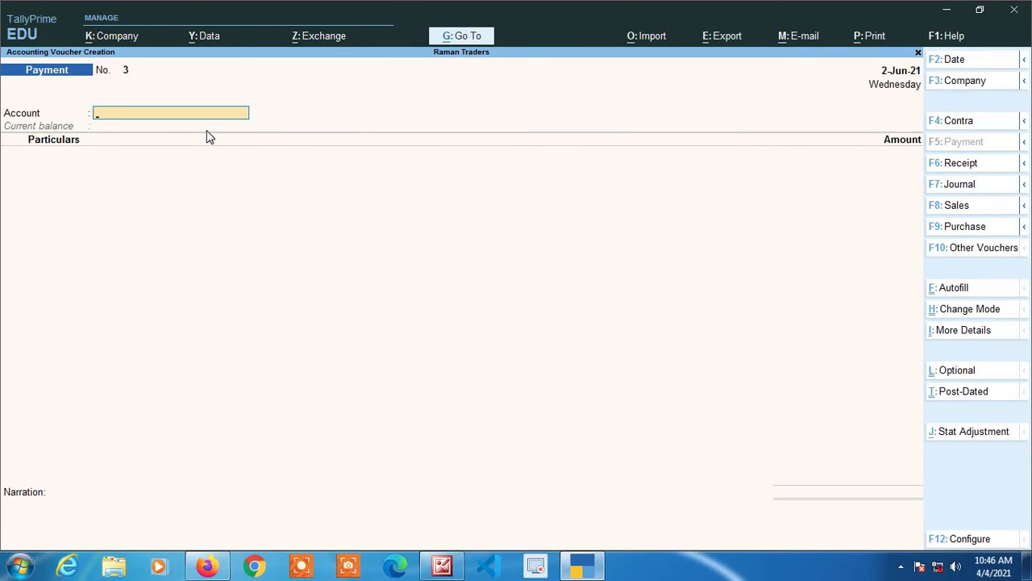
key(y)
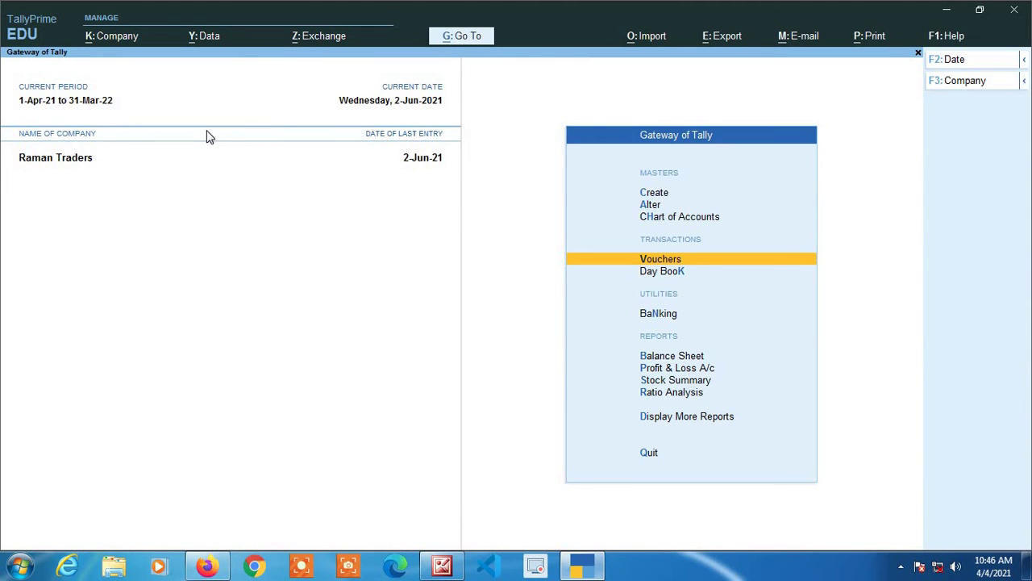
- Open Akash Traders' ledger through More Reports > Account Books > Ledger
key(Down)
key(Down)
key(Down)
key(Down)
key(Down)
key(Down)
key(Down)
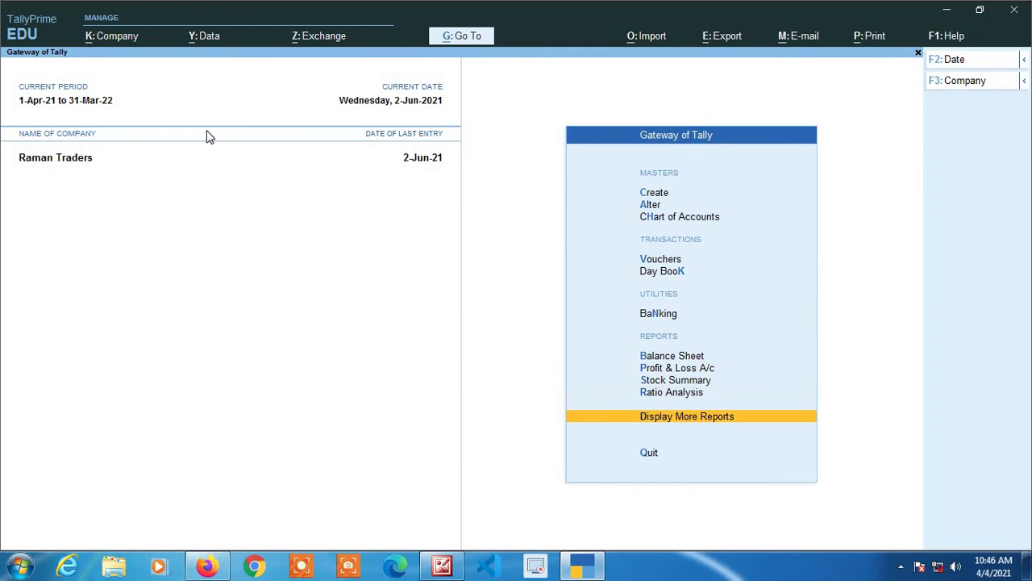
key(Return)
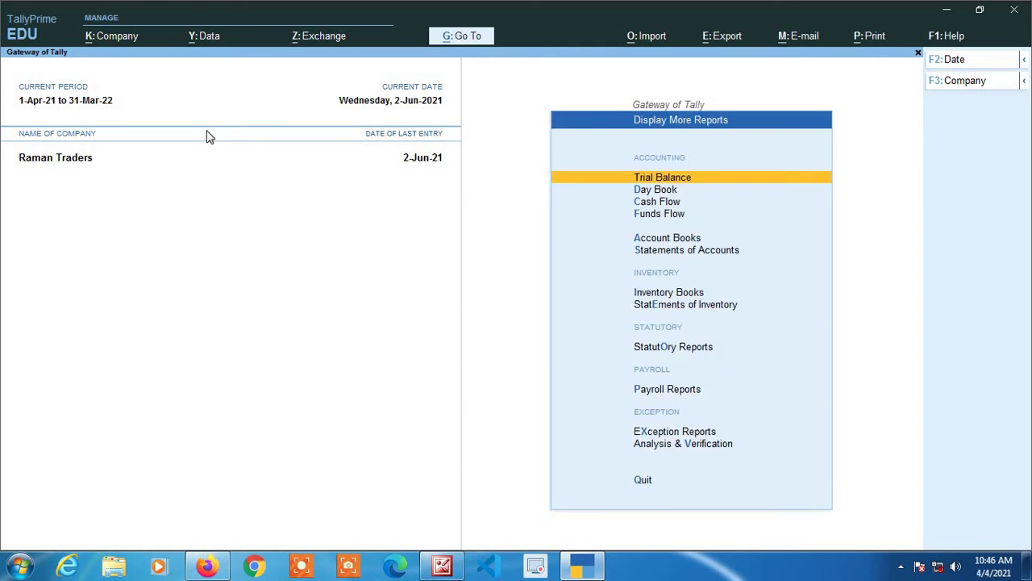
key(Down)
key(Down)
key(Down)
key(Down)
key(Return)
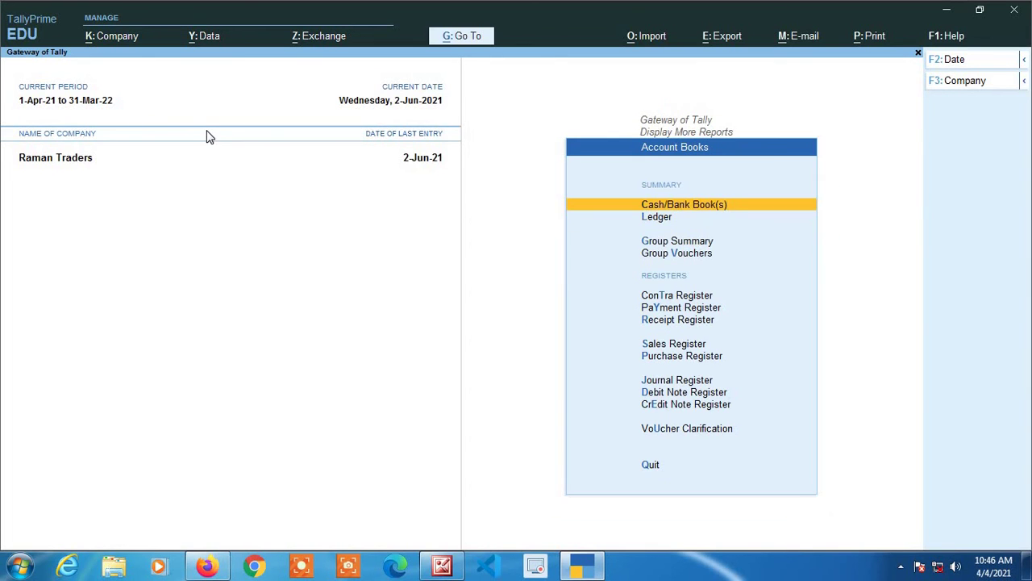
key(Down)
key(Return)
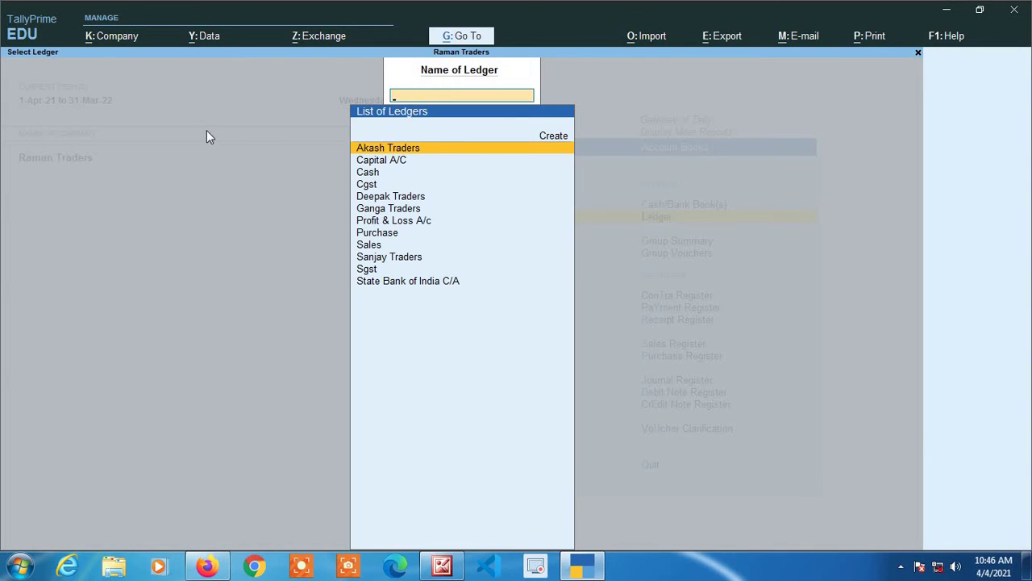
key(Return)
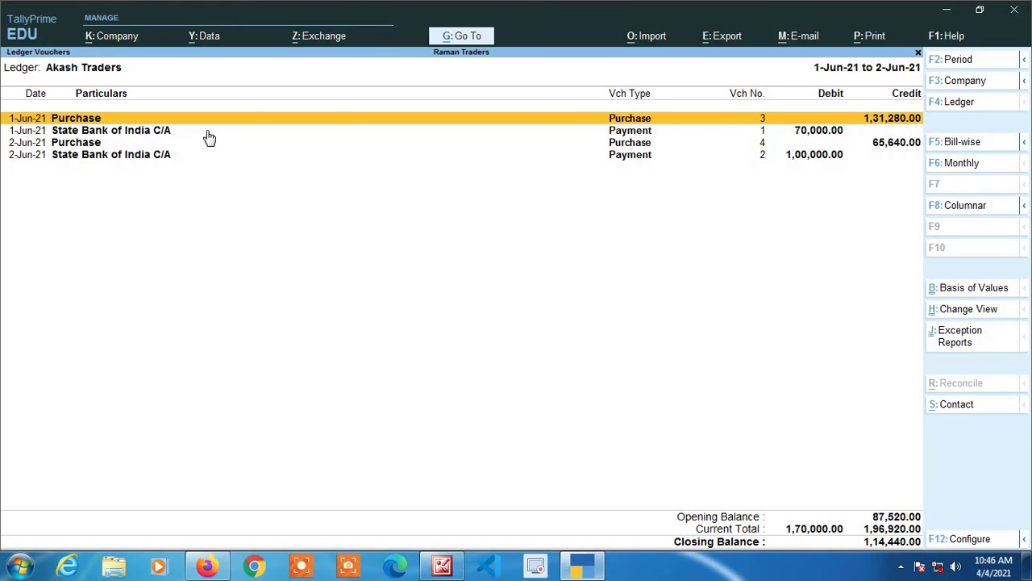
- Start the report period at 1-Apr-21 and review the three purchases and two State Bank payments
key(alt+F2)
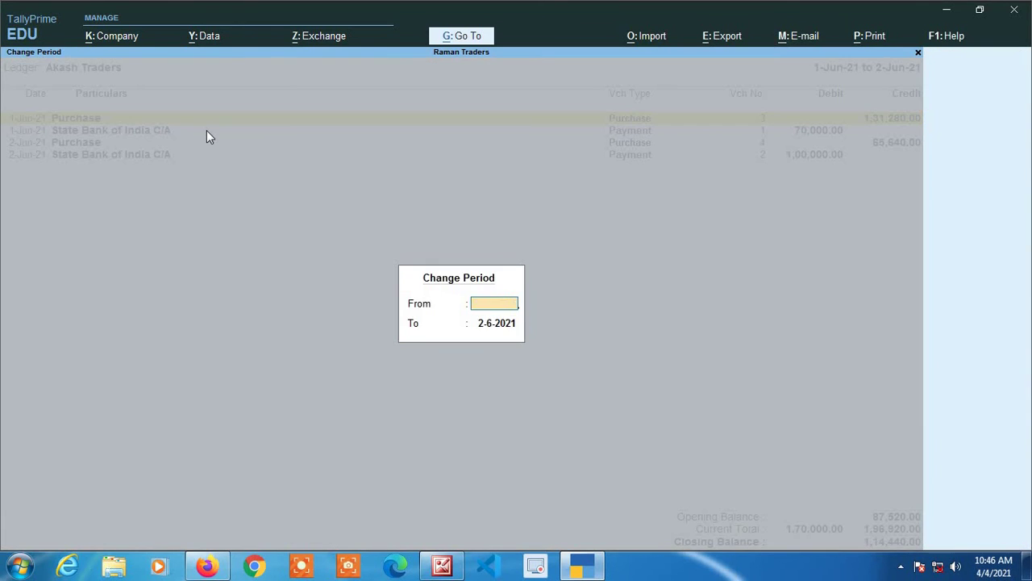
text(1-4)
key(Return)
key(Return)
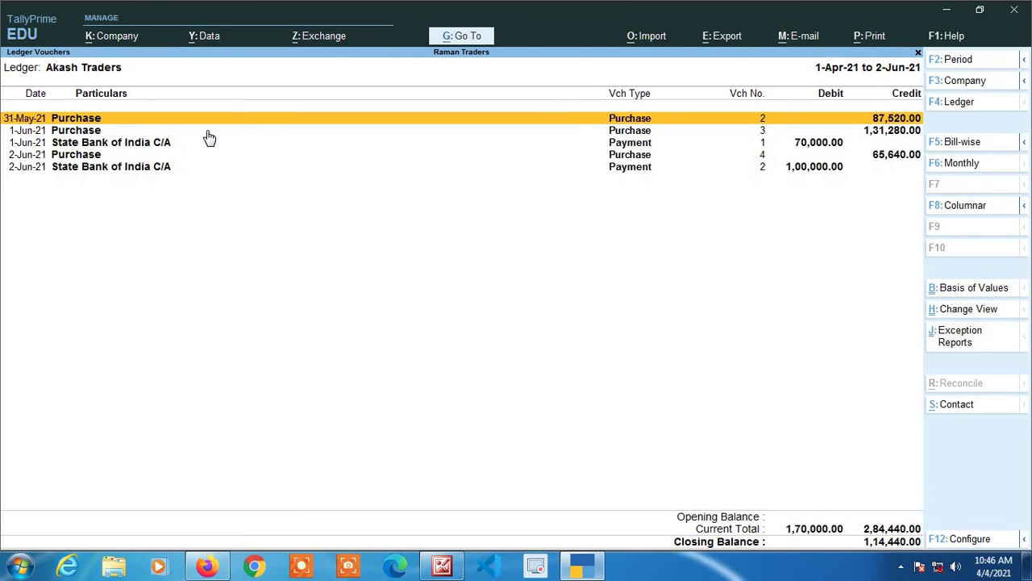
key(Down)
key(Up)
key(Down)
key(Up)
key(Down)
key(Down)
key(Down)
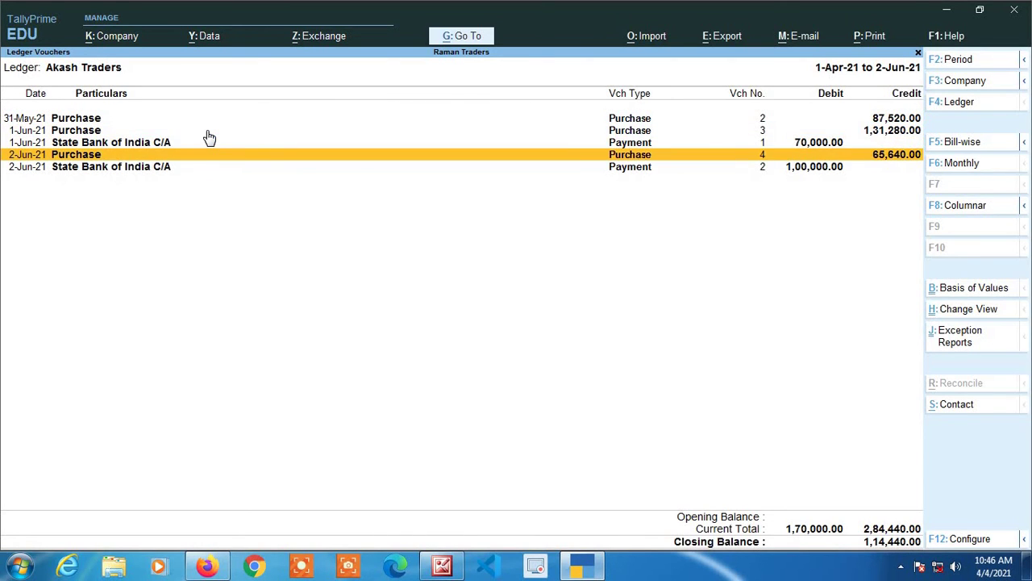
key(Up)
key(Up)
key(Up)
key(Down)
key(Down)
key(Down)
key(Down)
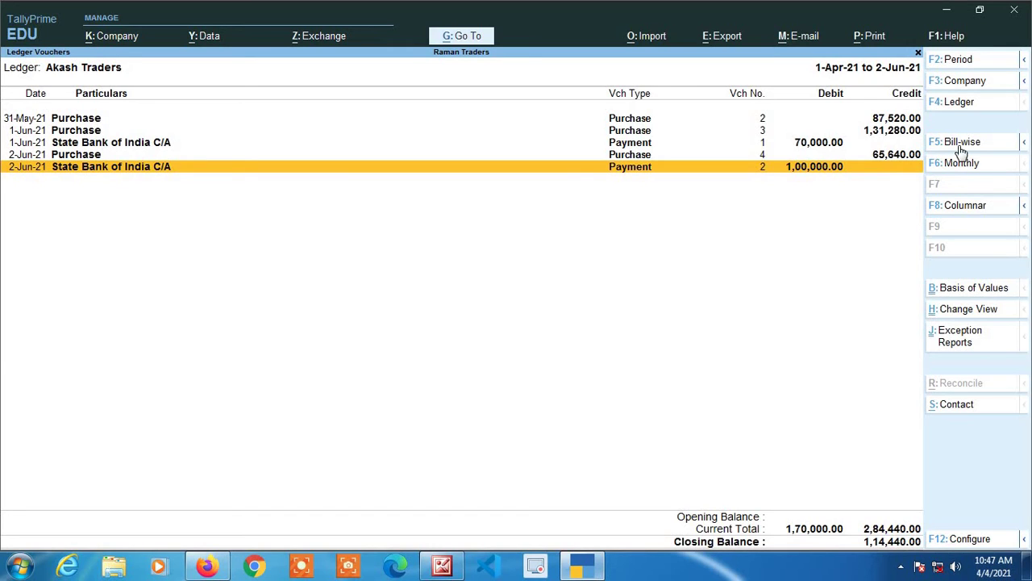
click(964, 143)
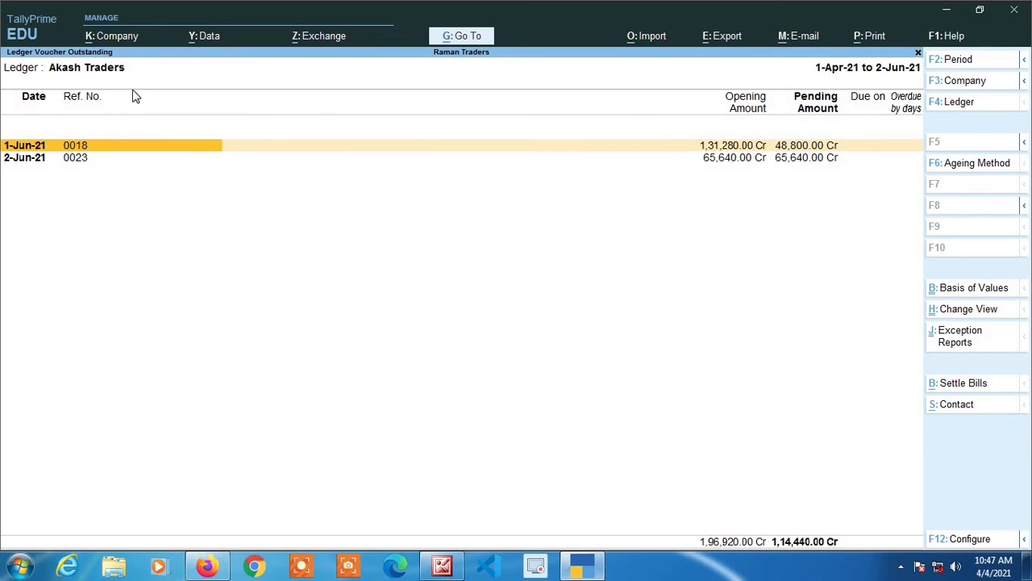
key(Escape)
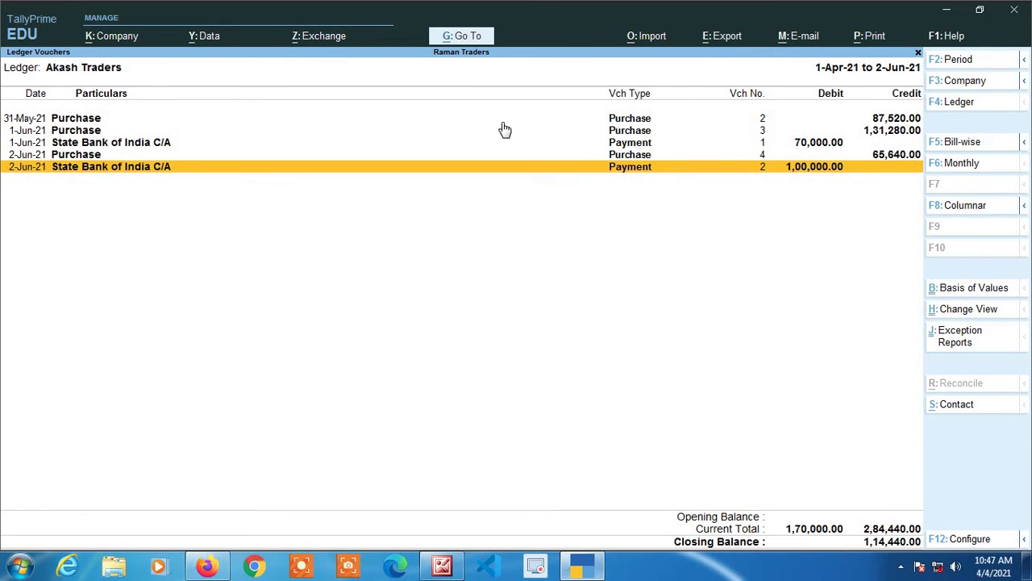
- Inspect the 31-May-21 purchase voucher, then switch the ledger to the F5 bill-wise outstanding view
key(Up)
key(Up)
key(Up)
key(Up)
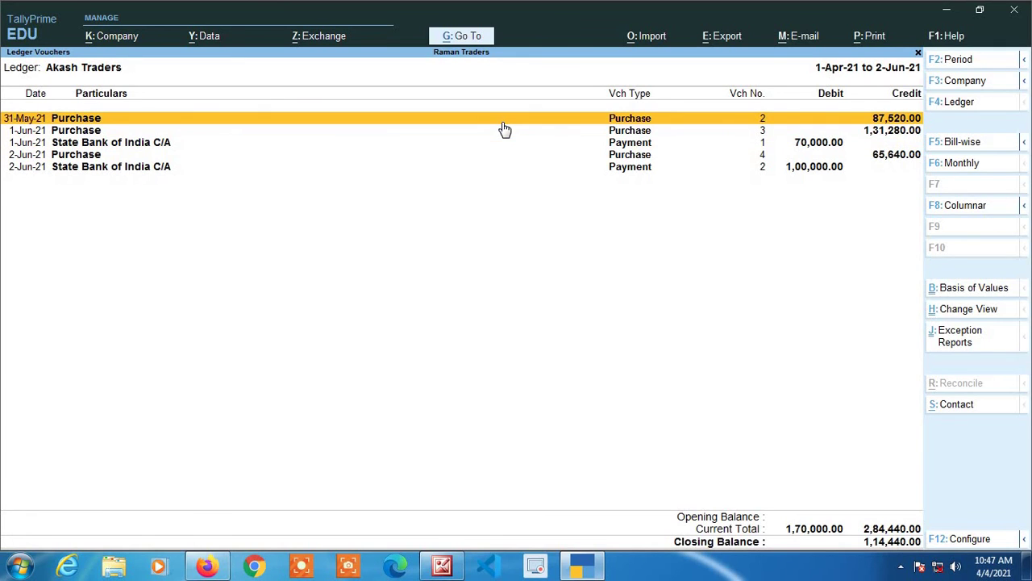
key(Return)
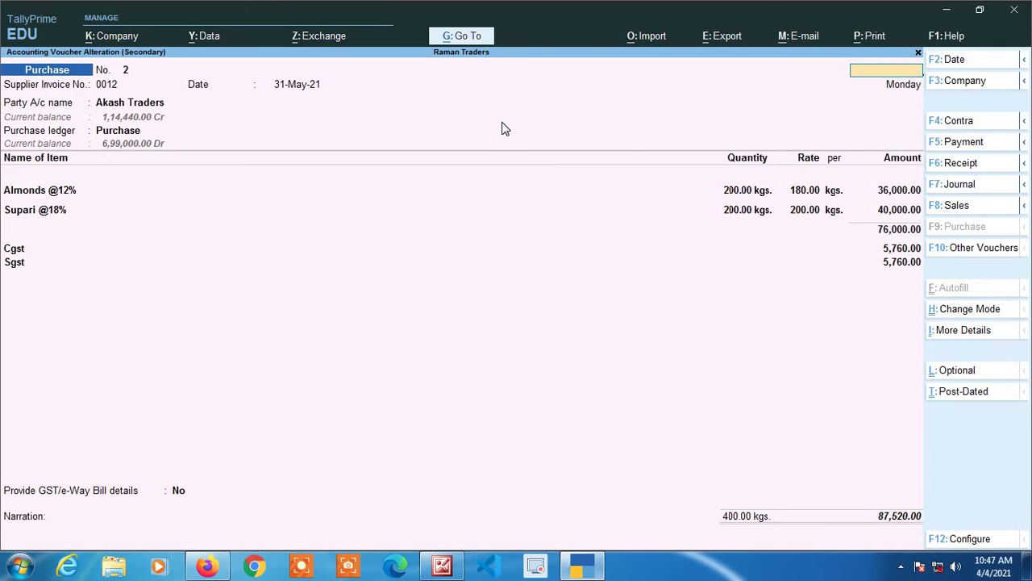
key(Escape)
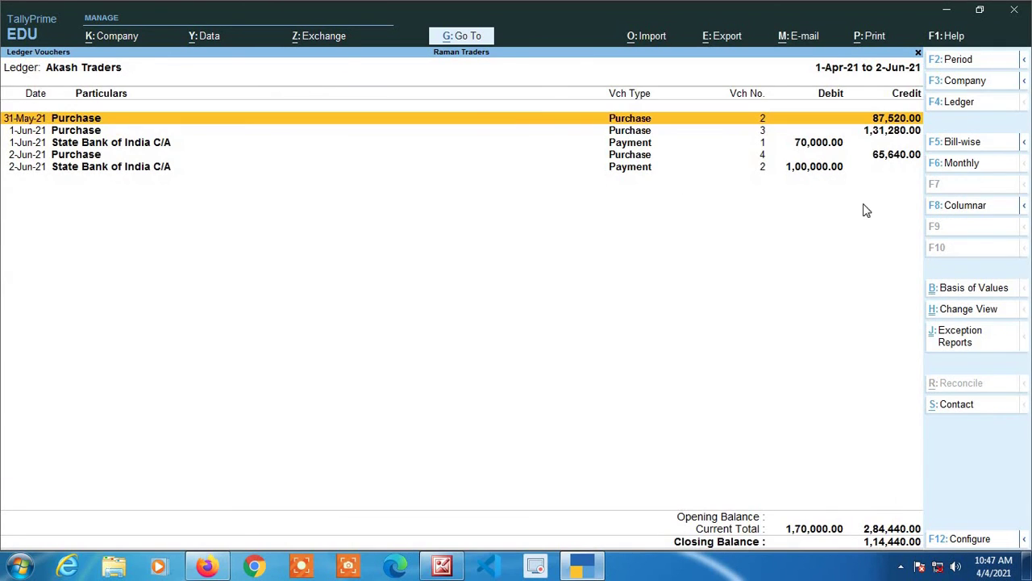
click(961, 143)
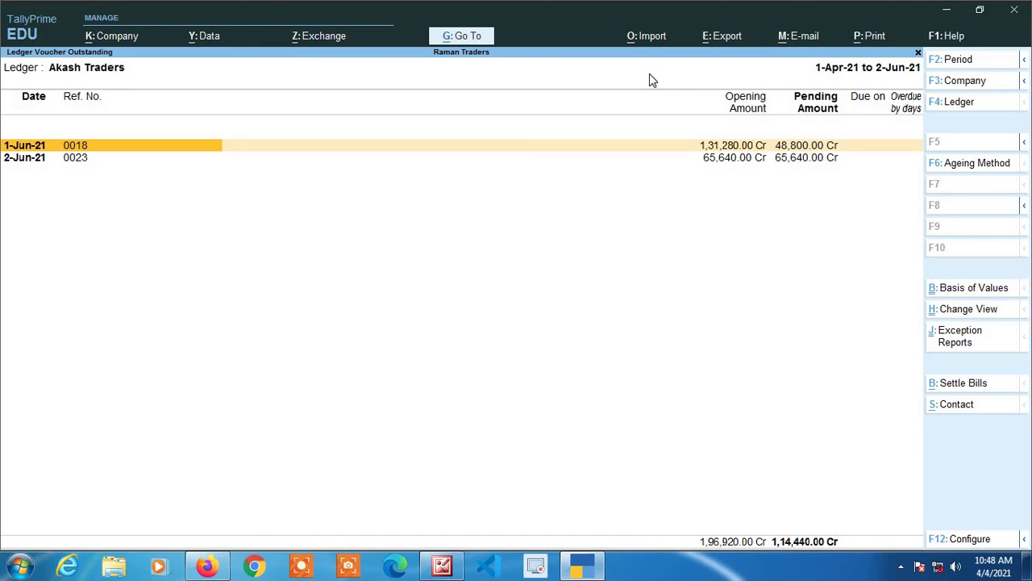
- Expand pending bills 0018 and 0023 into their vouchers, then return to the ledger vouchers list
key(alt+F5)
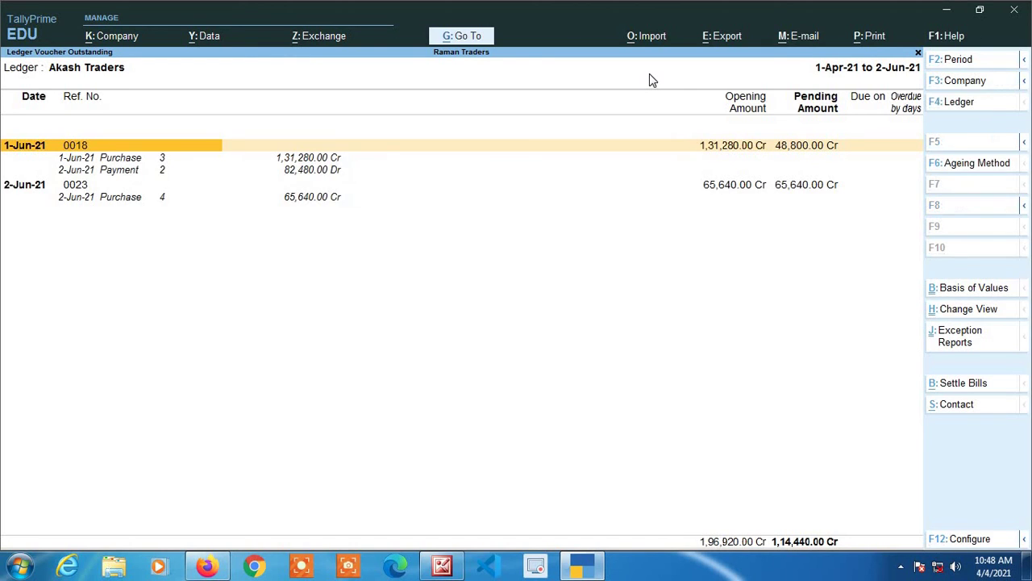
key(Down)
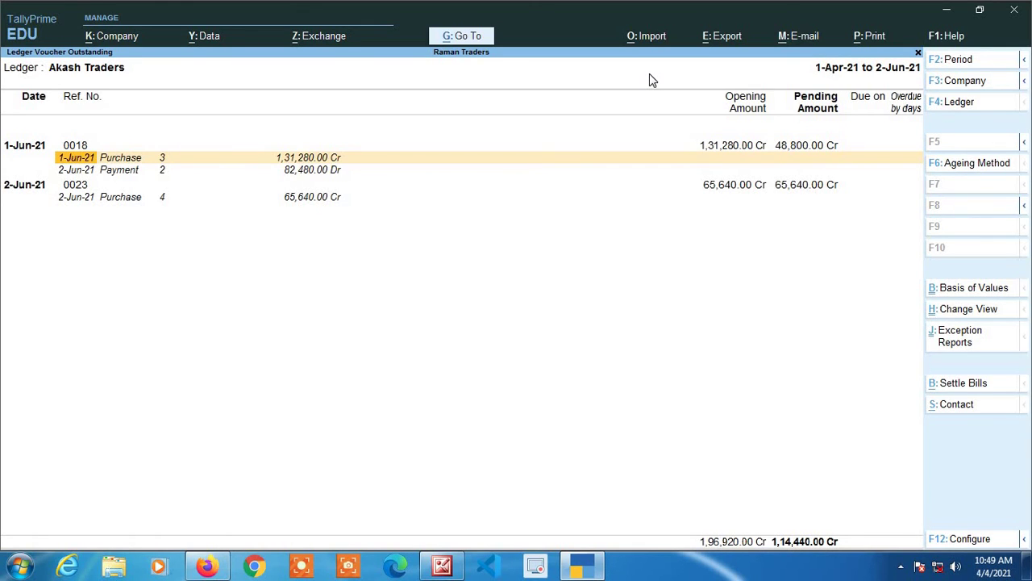
key(Down)
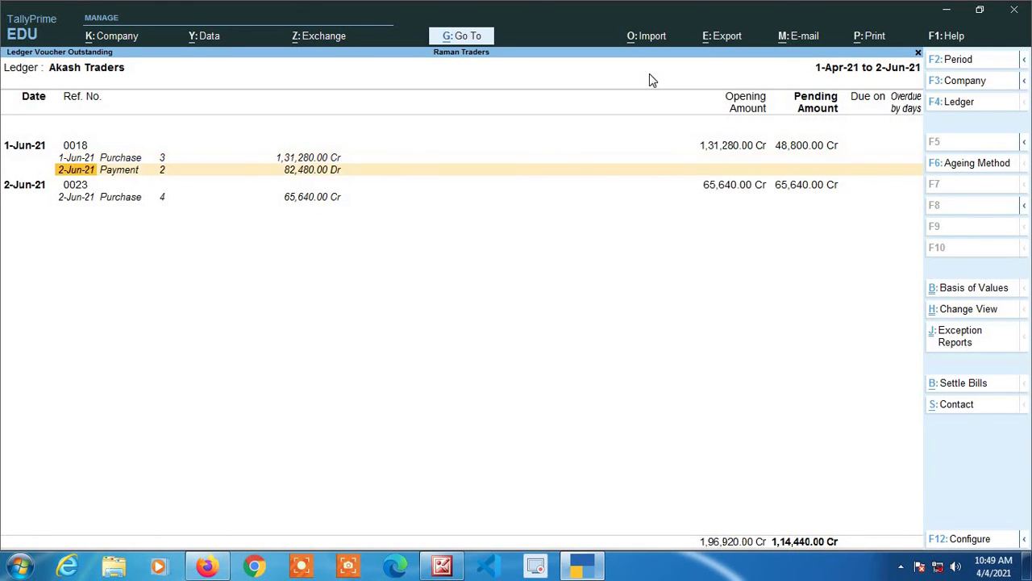
key(Down)
key(Down)
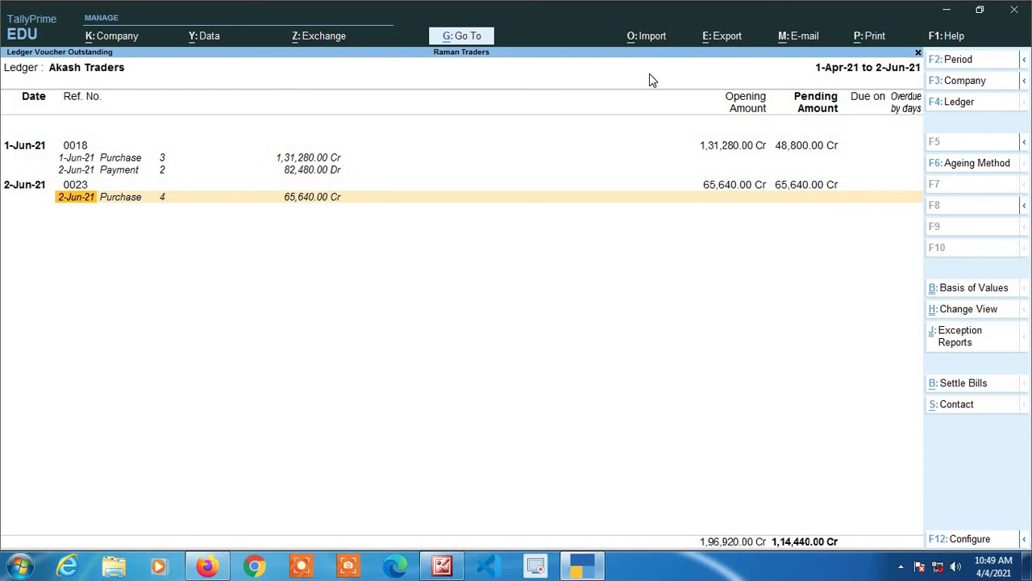
key(Up)
key(Up)
key(Up)
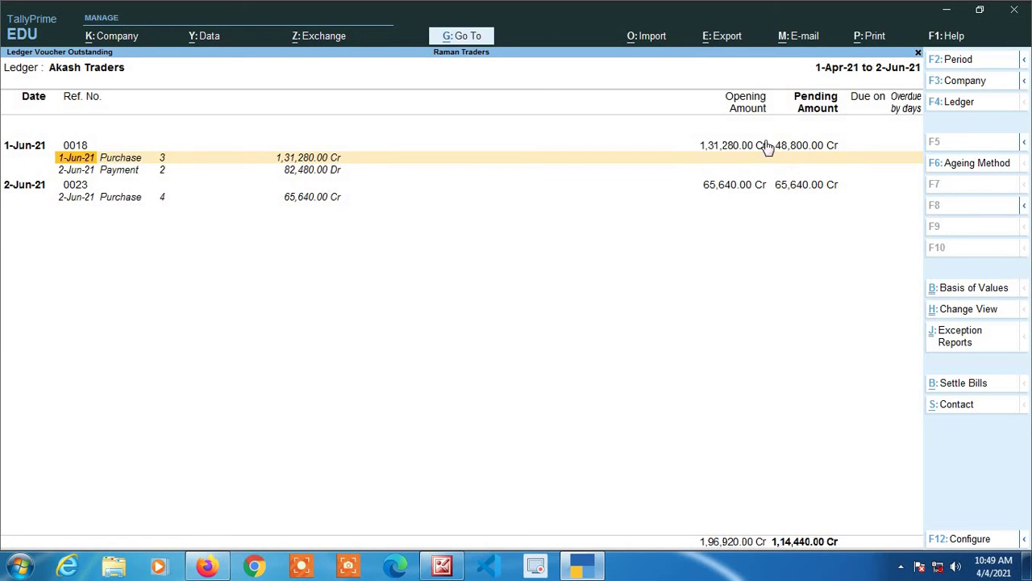
key(Escape)
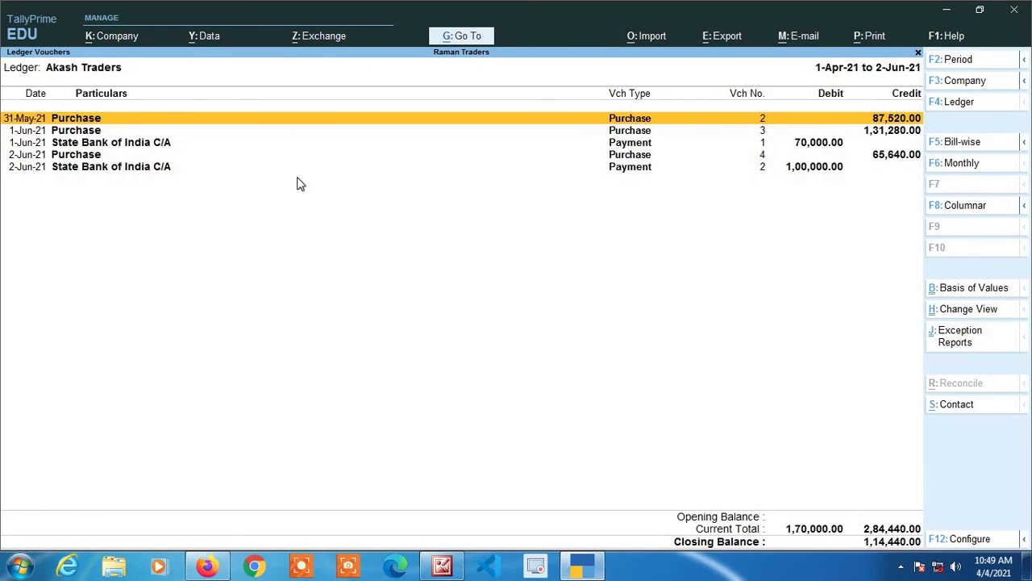
- Reopen Akash Traders' ledger for 1-Apr-21 to 2-Jun-21 and bring up its F12 Configuration
key(Escape)
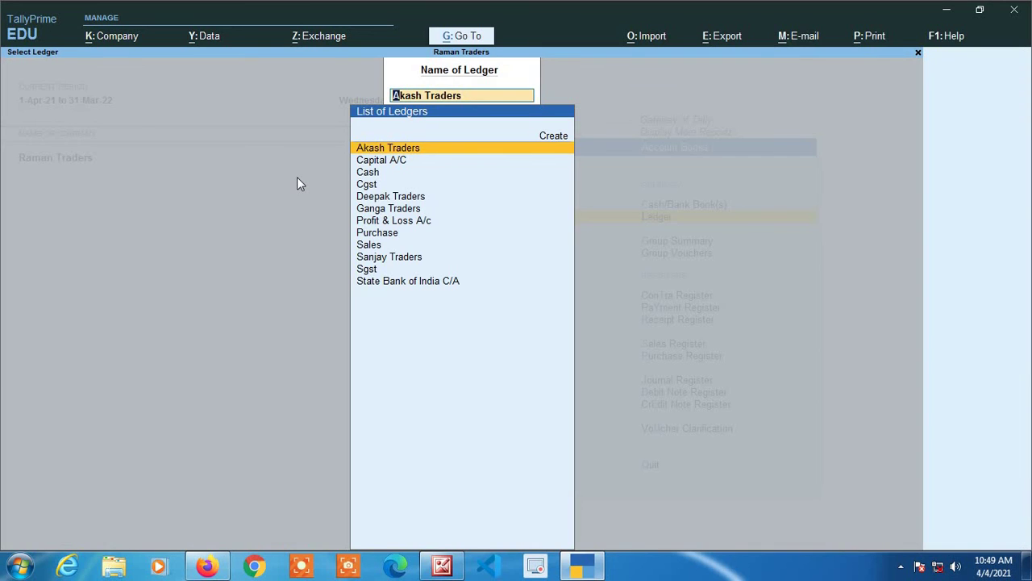
key(Return)
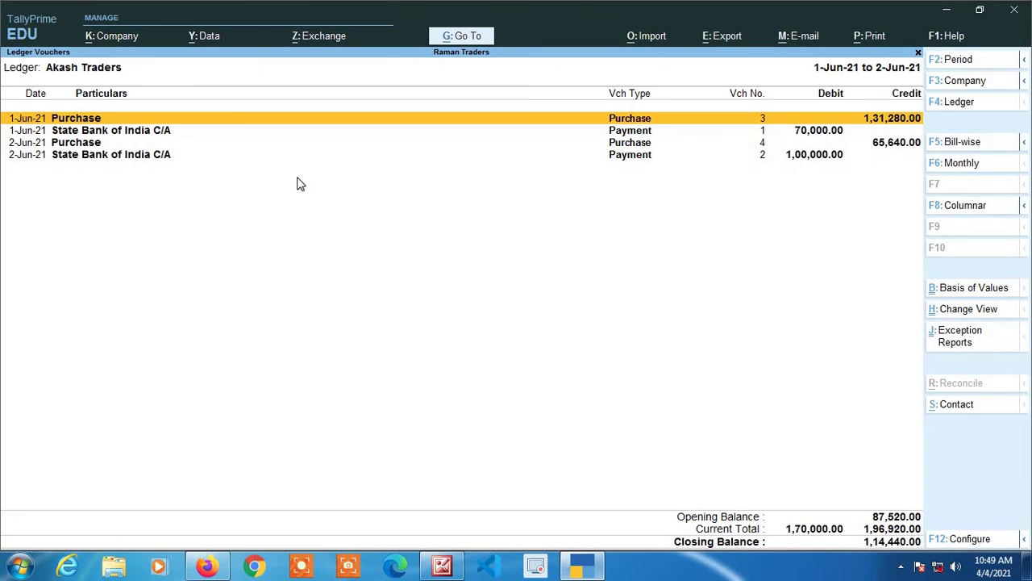
key(alt+F2)
key(BackSpace)
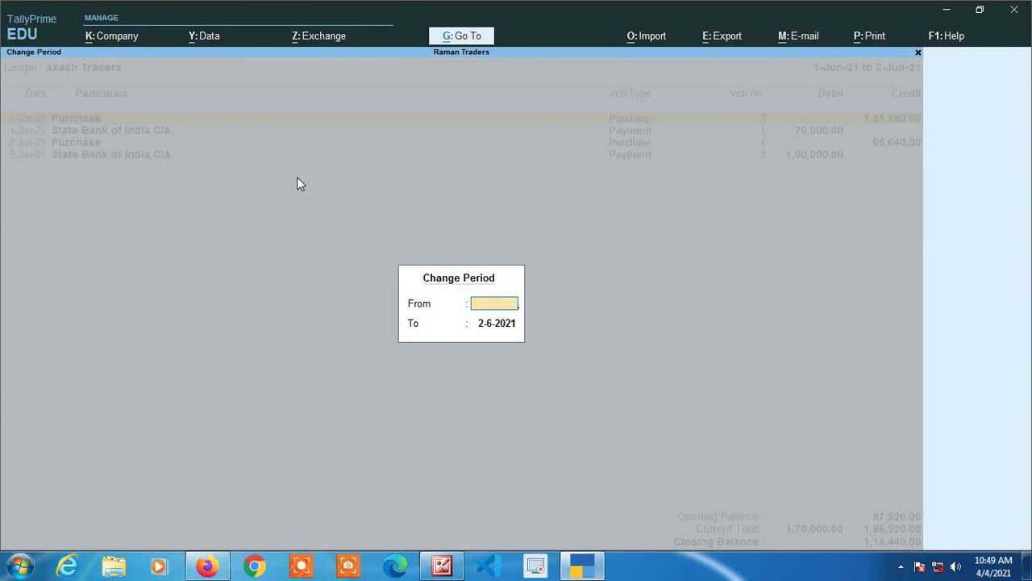
key(Return)
key(BackSpace)
key(Return)
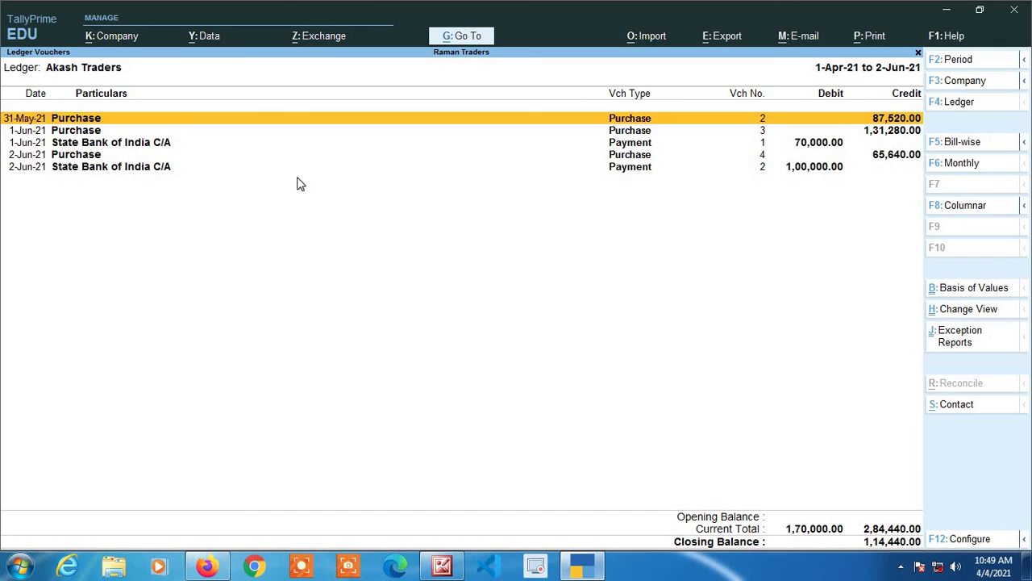
key(F12)
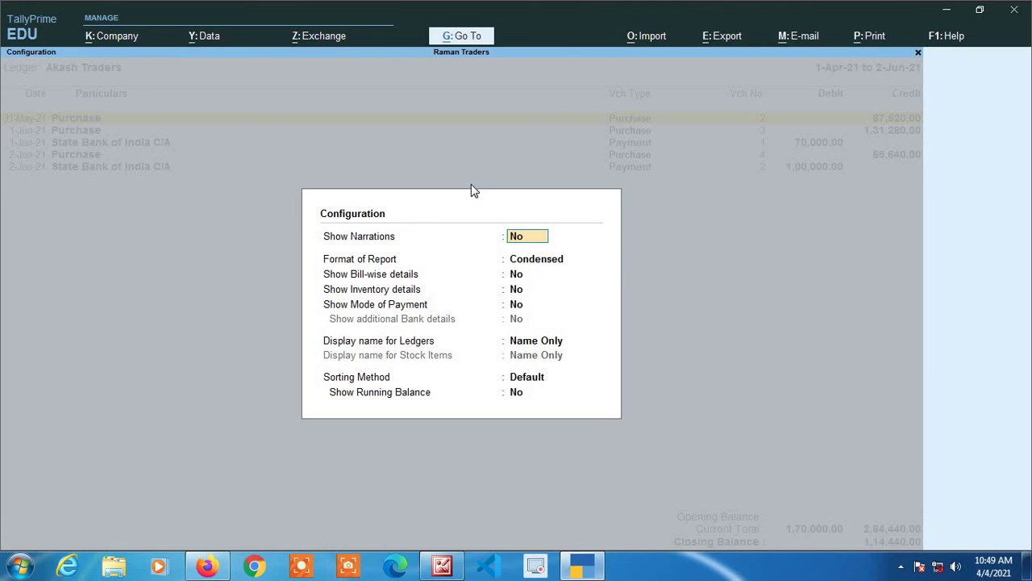
- Keep the Condensed format and set Show Bill-wise details to Yes
key(Return)
key(Down)
key(Up)
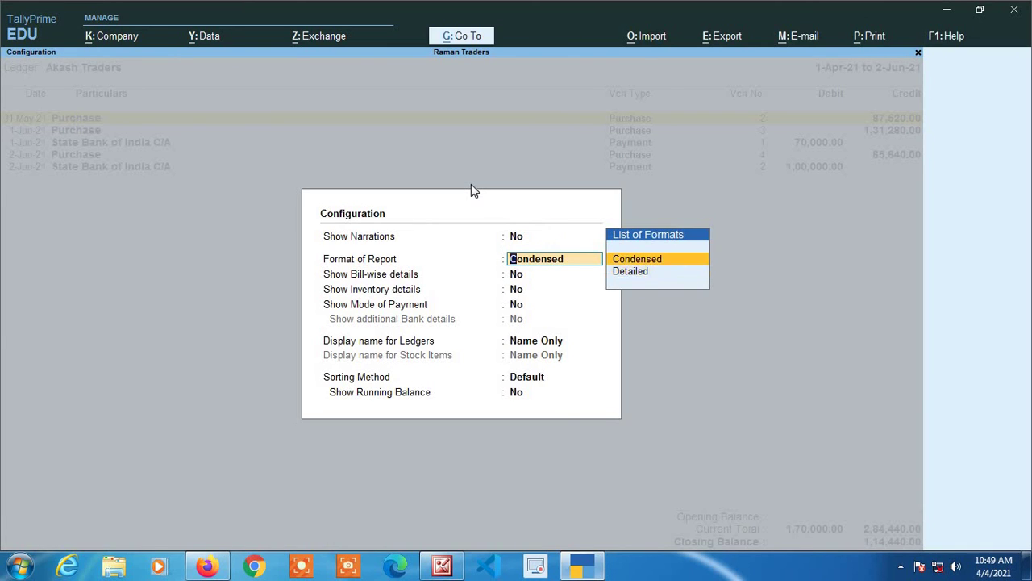
key(Return)
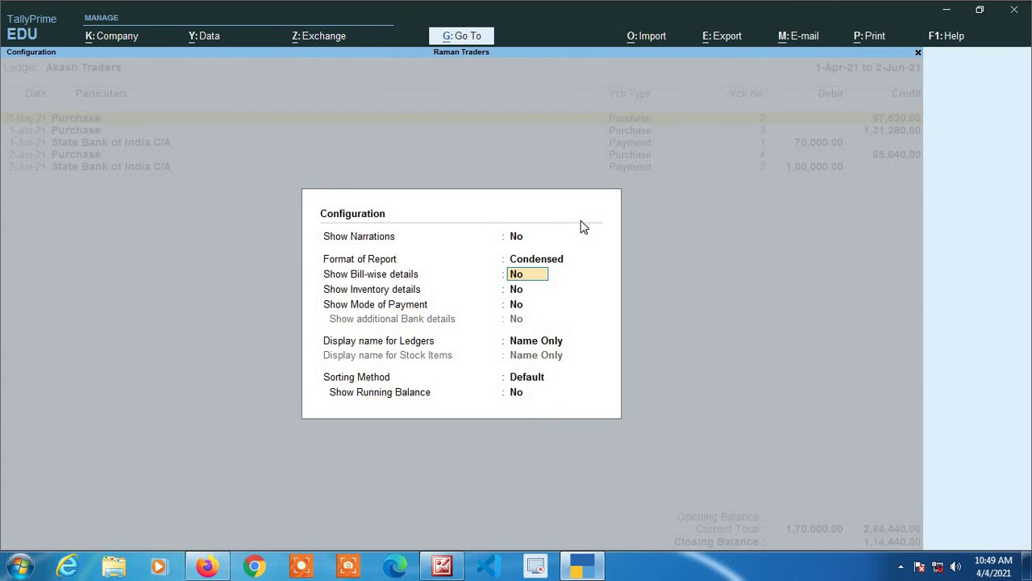
key(y)
key(Return)
key(Return)
key(Return)
key(Return)
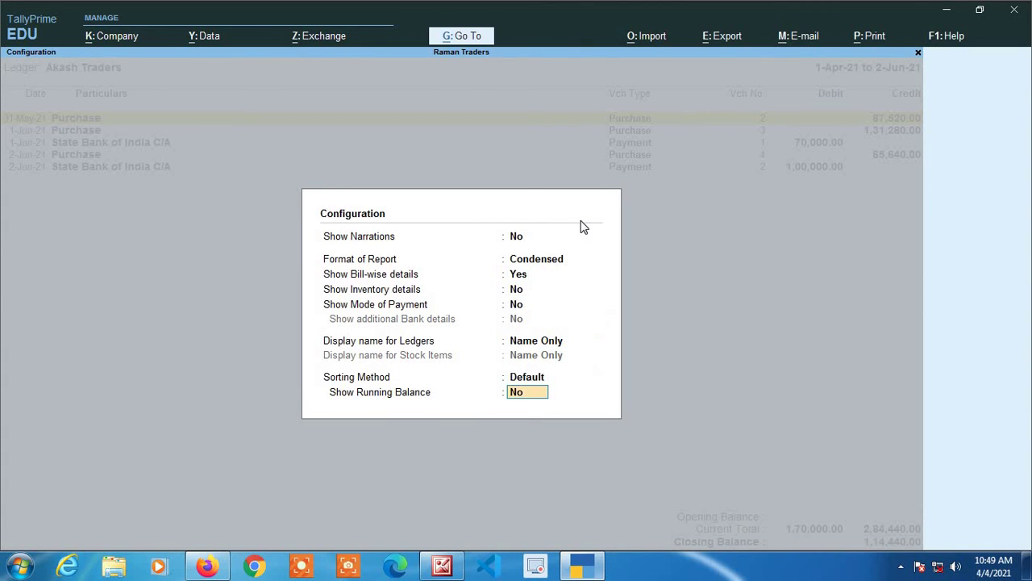
key(Return)
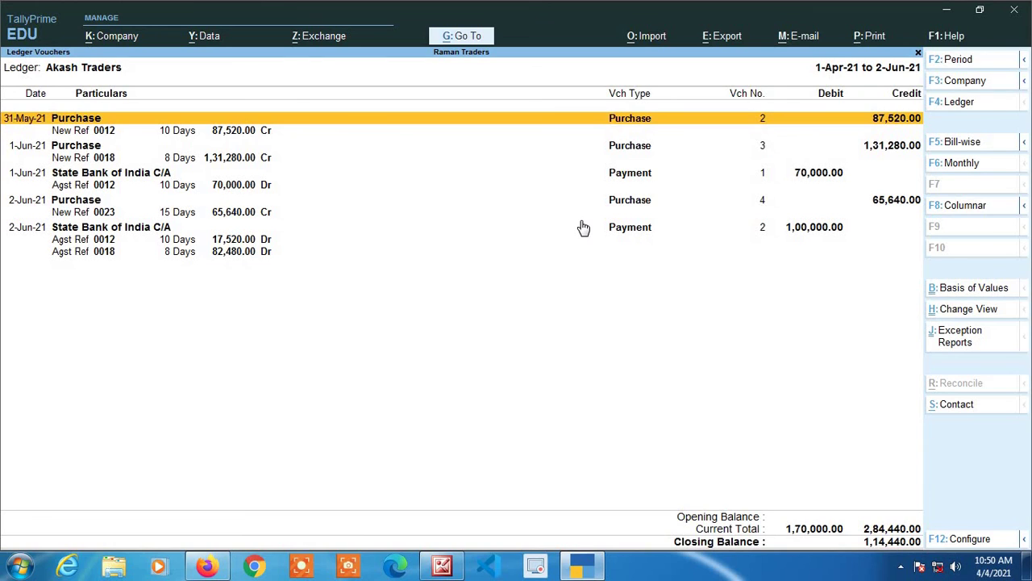
- Open the 31-May-21 purchase voucher from the ledger for alteration
key(Down)
key(Up)
key(Down)
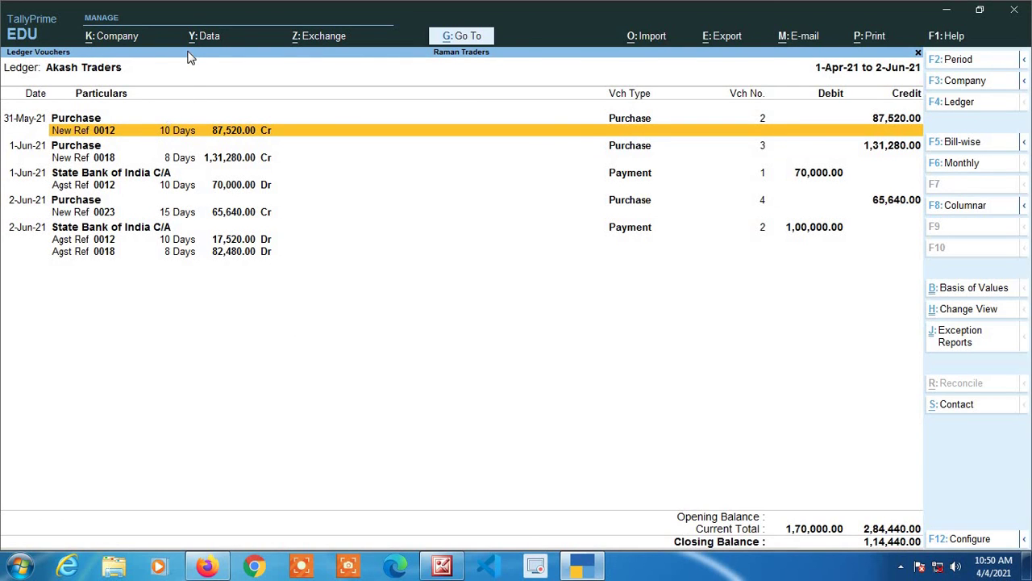
key(Up)
key(Return)
key(Return)
key(Return)
key(Return)
key(Return)
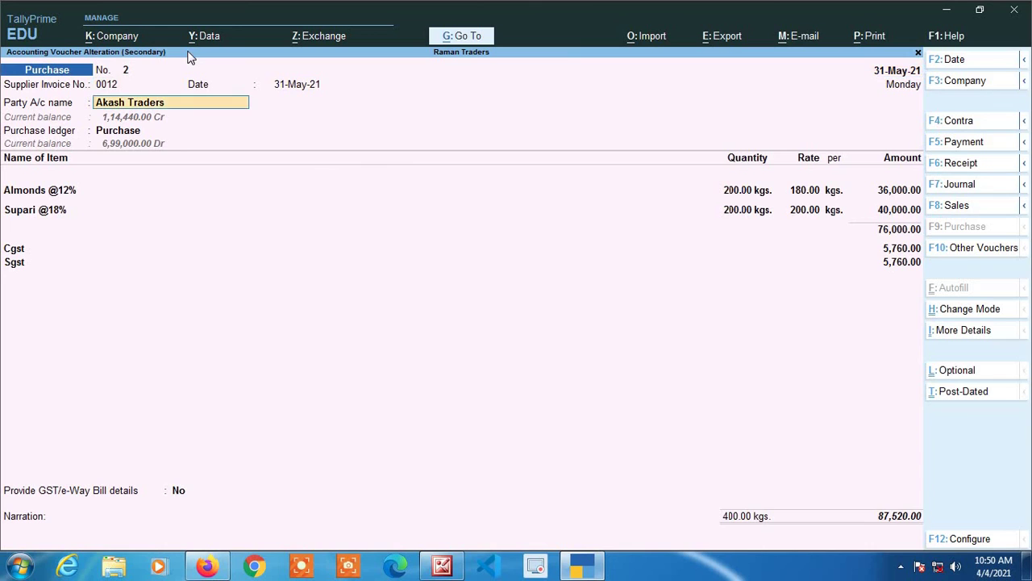
key(Return)
key(Return)
key(Return)
key(Return)
key(Return)
key(Return)
key(Return)
key(Return)
key(Return)
key(Return)
key(Return)
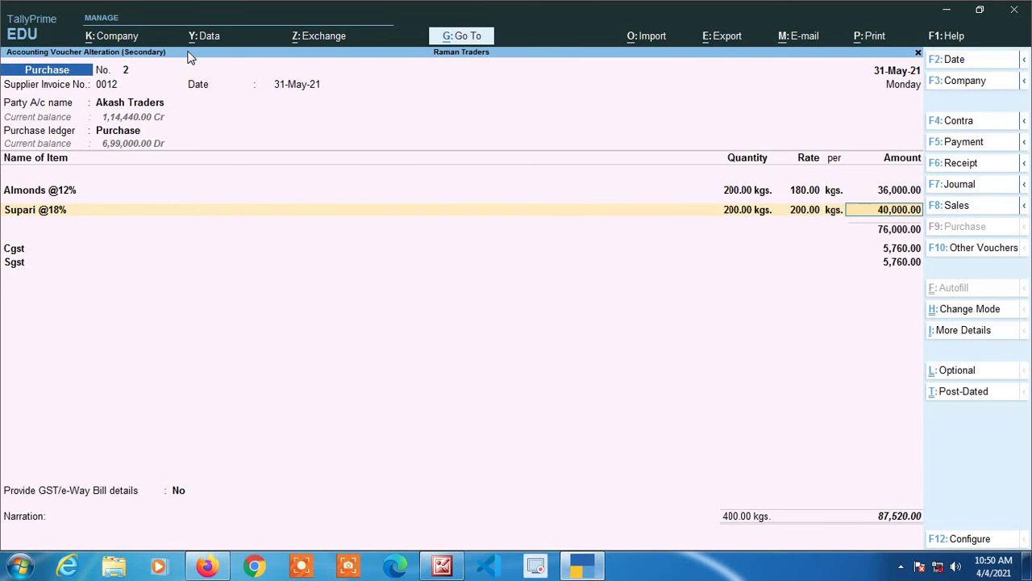
- Review bill 0012's 10-day, 87,520.00 Cr details, then quit the voucher without saving
key(Return)
key(Return)
key(Return)
key(Return)
key(Return)
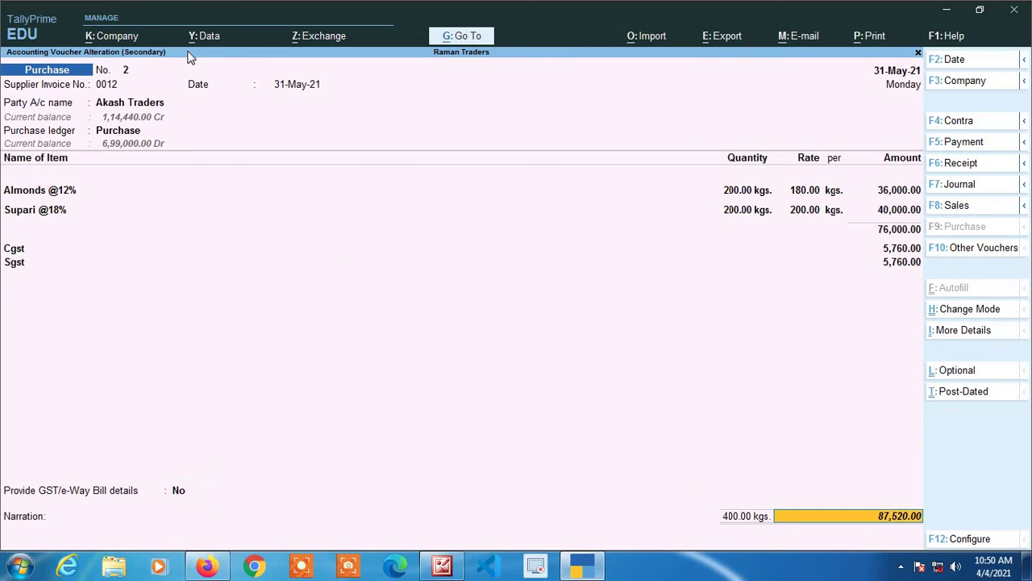
key(Return)
key(Return)
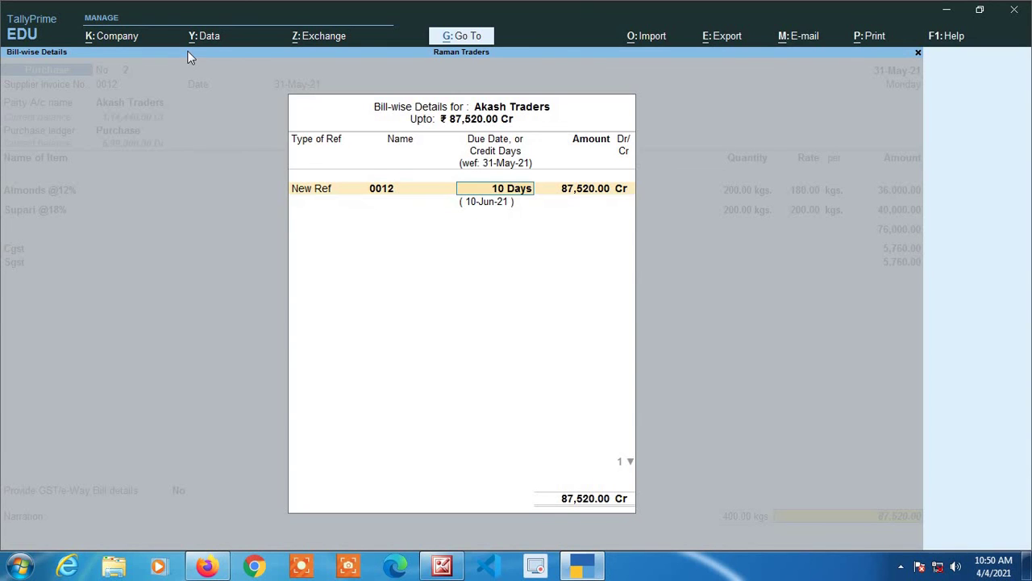
key(Escape)
key(y)
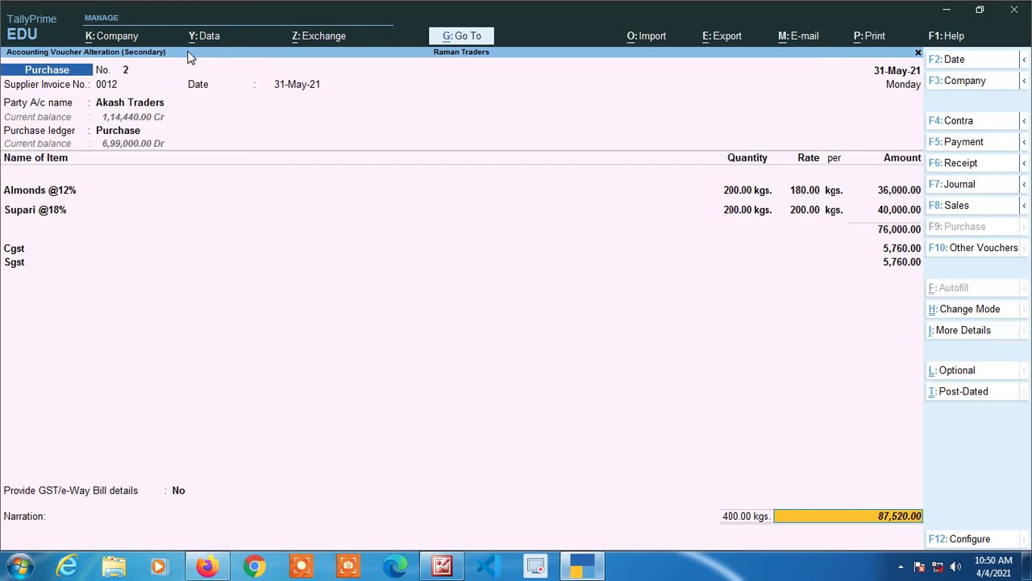
key(Escape)
key(Down)
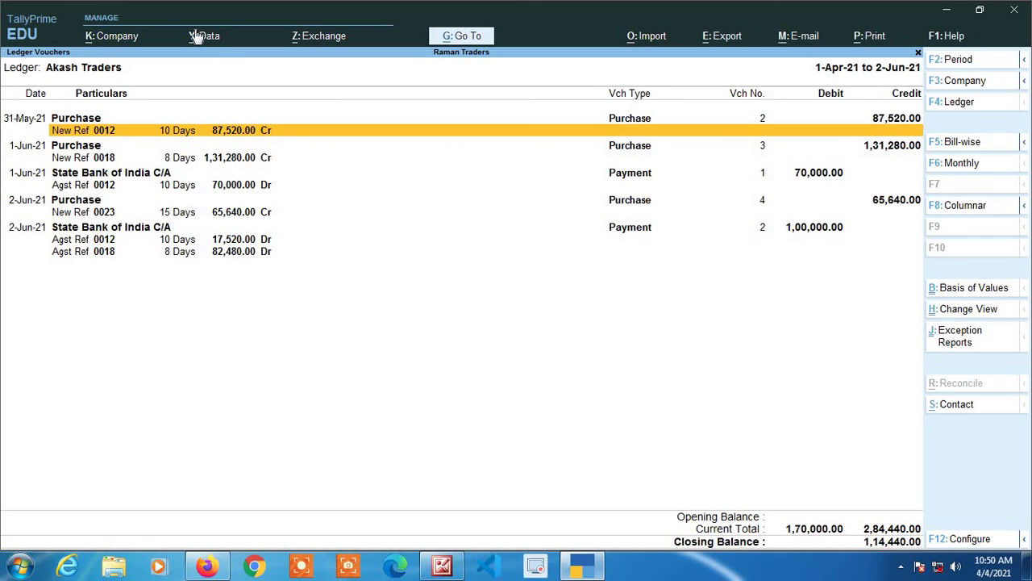
- Review Akash Traders' bill references for bills 0018, 0012 and 0023, then bring up the ledger list
key(Down)
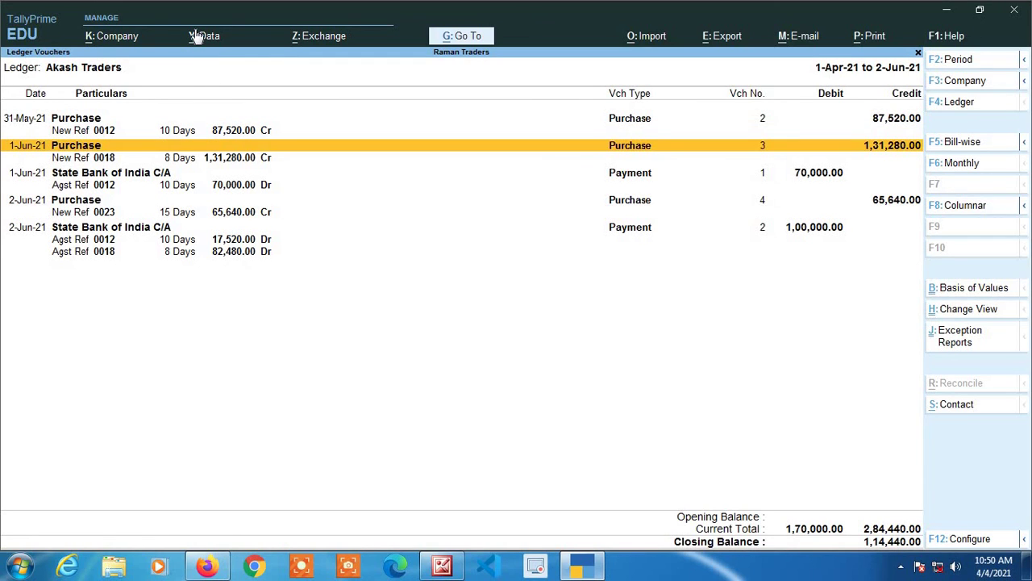
key(Down)
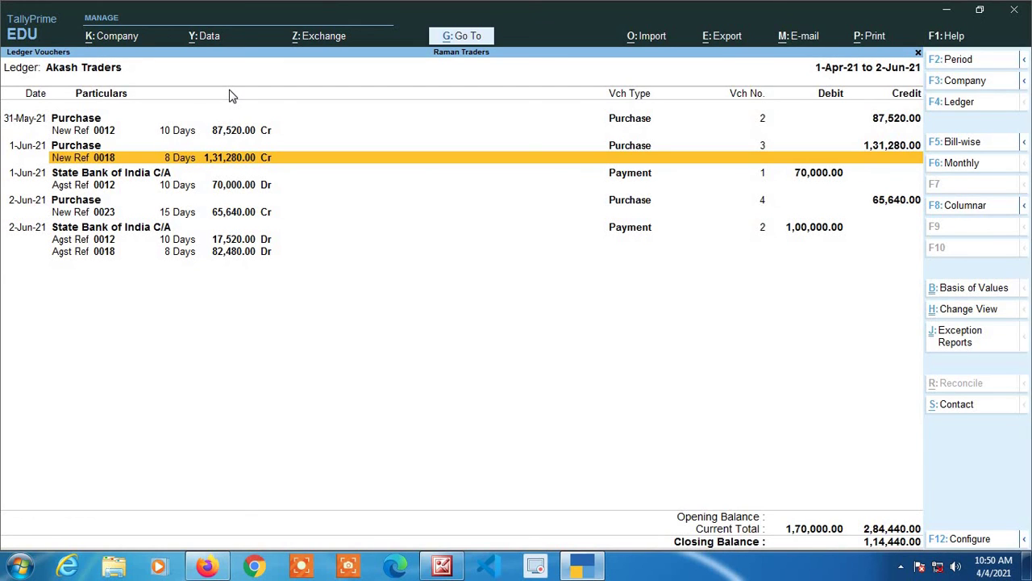
key(Down)
key(Down)
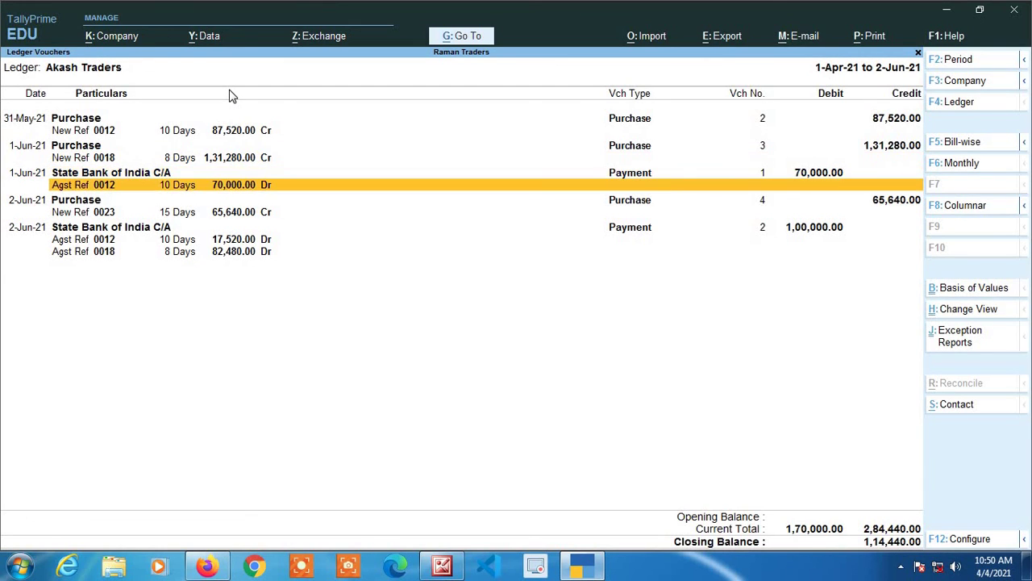
key(Down)
key(Down)
key(Up)
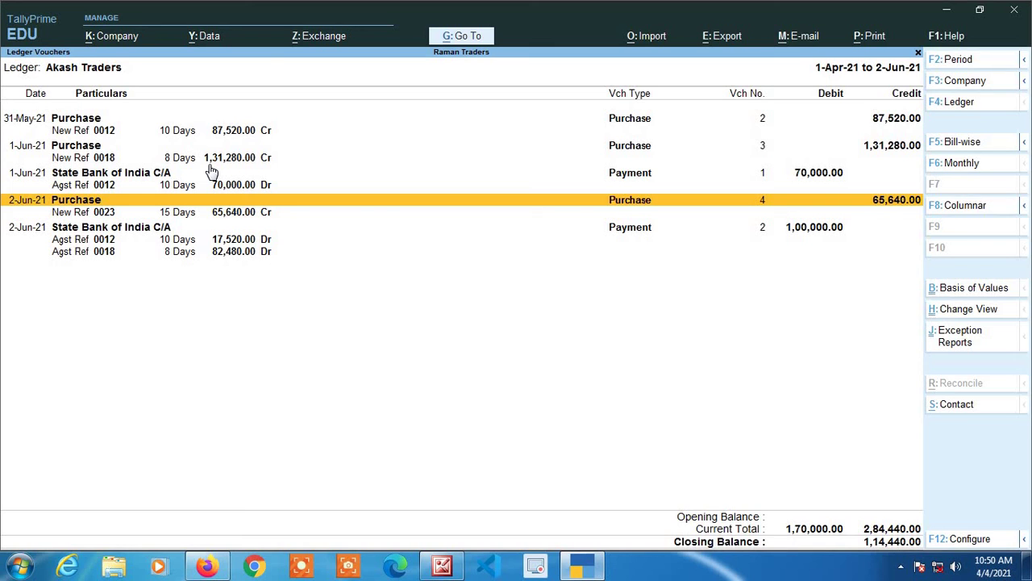
key(F4)
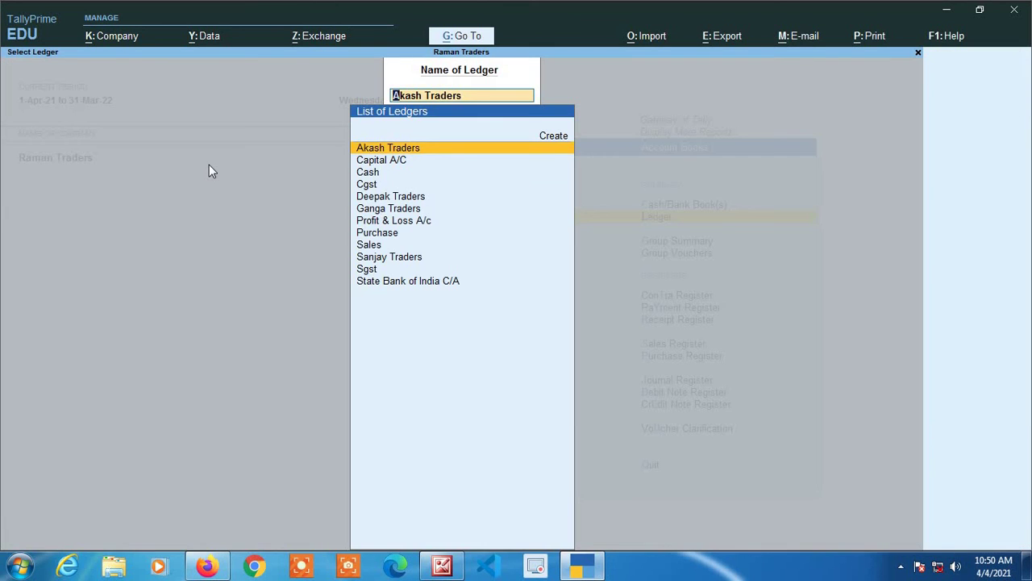
- Pick Sanjay Traders from the list of ledgers to open its ledger vouchers
key(Return)
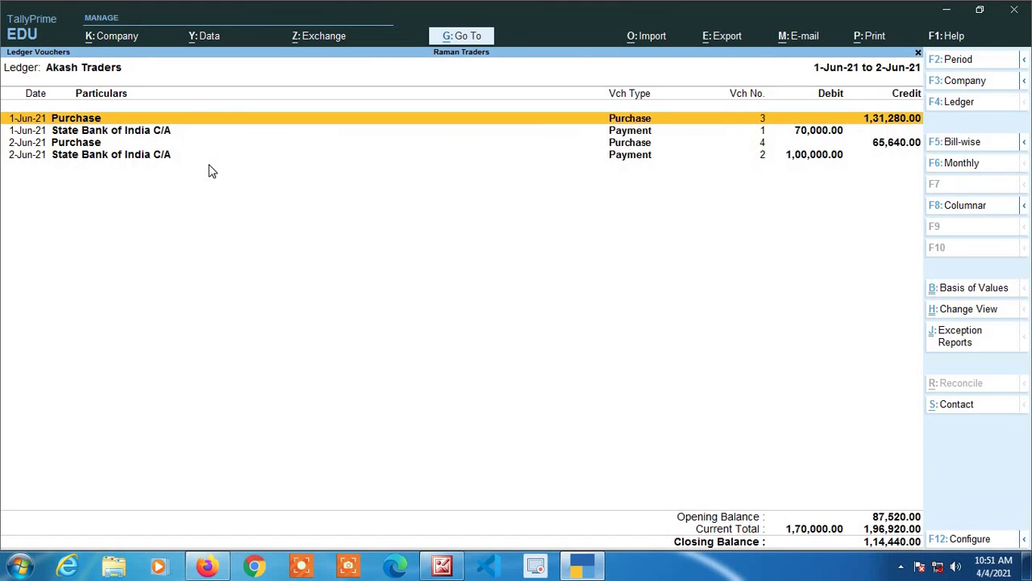
key(Escape)
key(Down)
key(Down)
key(Down)
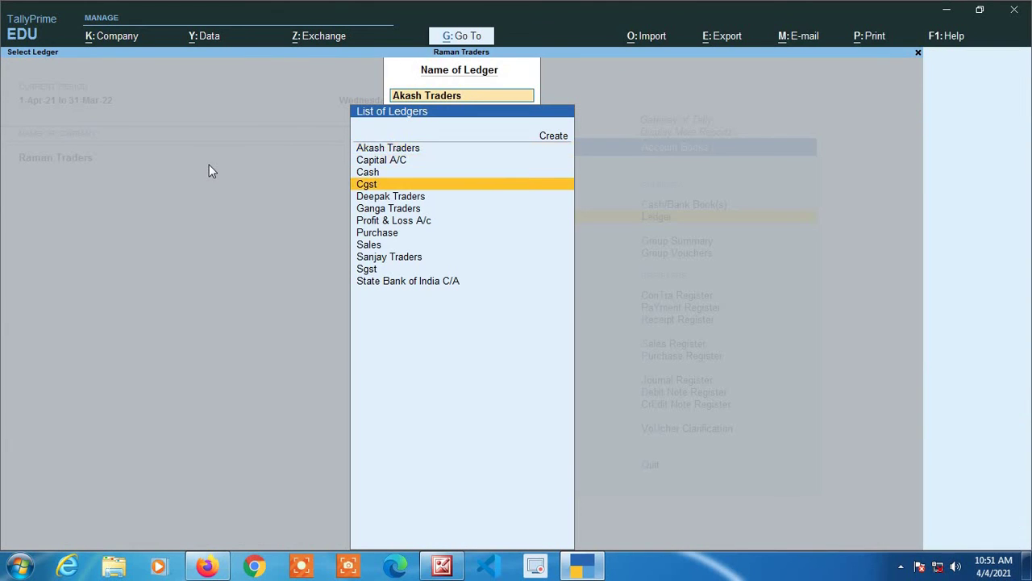
key(Down)
key(Down)
key(Down)
key(Down)
key(Down)
key(Down)
key(Down)
key(Up)
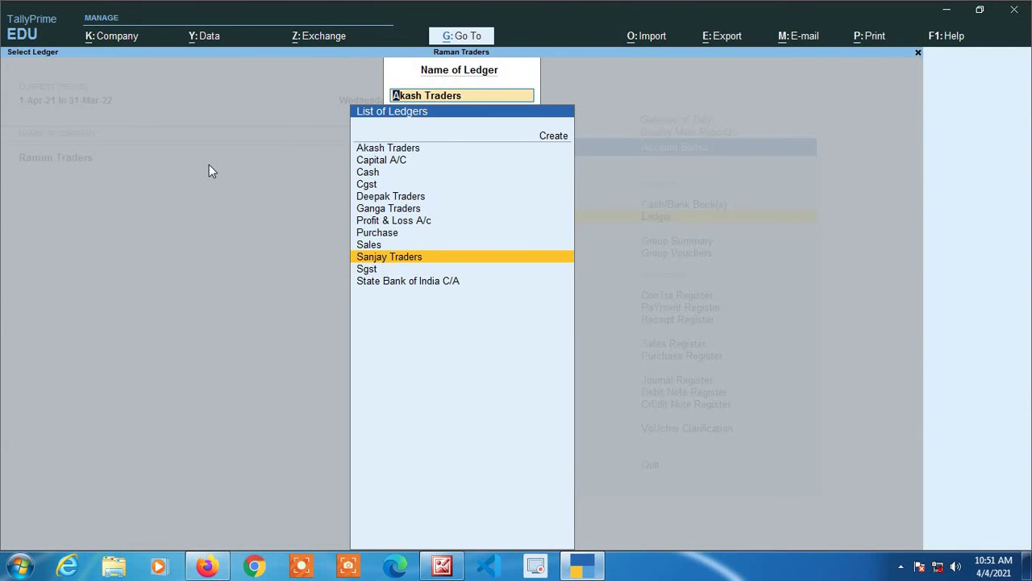
key(Return)
- Set the report period to start from 1-4-2021
key(F2)
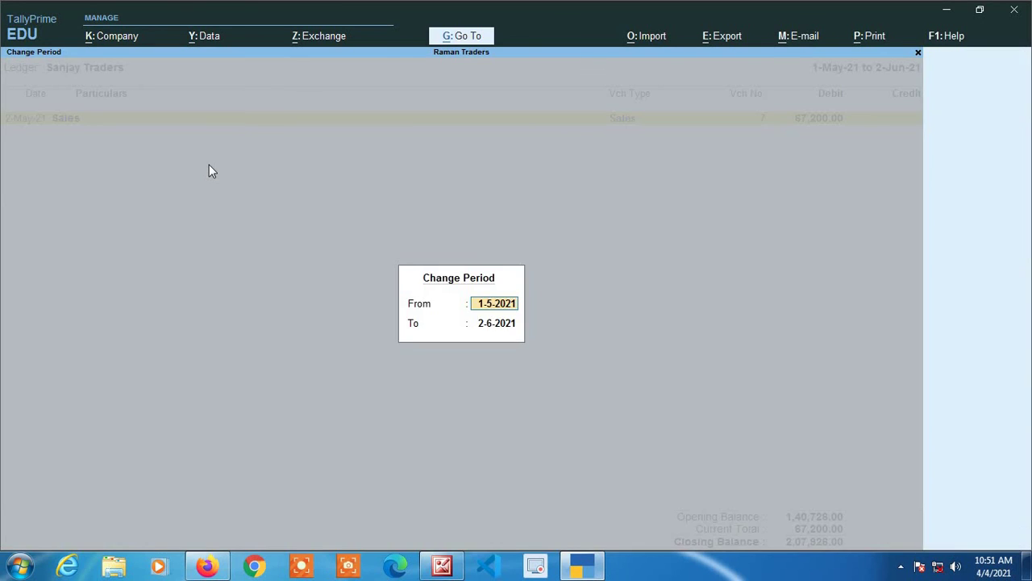
text(1-4)
key(Return)
key(Return)
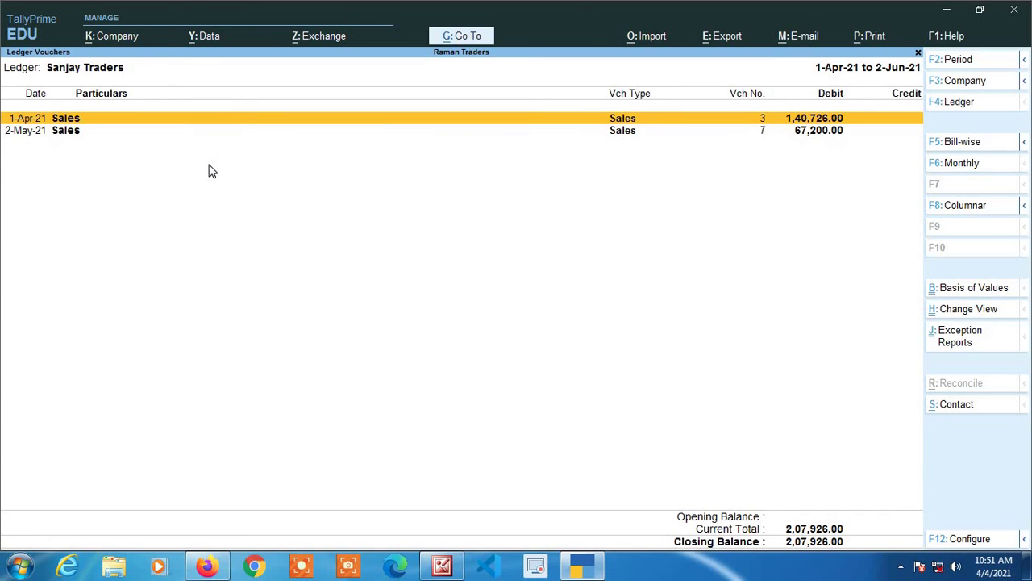
key(alt+F2)
- Show Sanjay Traders' ledger bill by bill and check the 2-May-21 bill
key(Return)
key(Return)
click(953, 149)
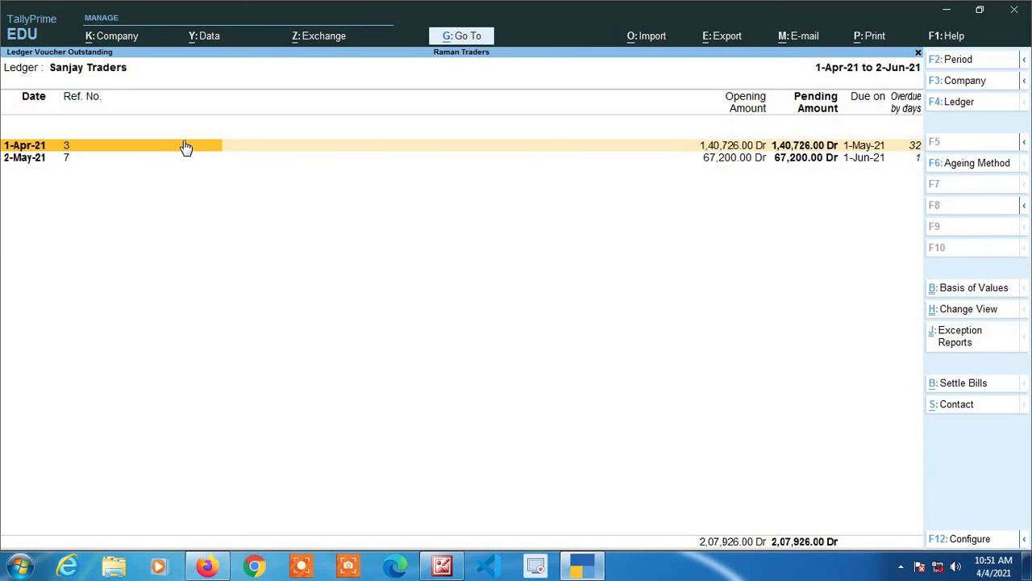
key(Down)
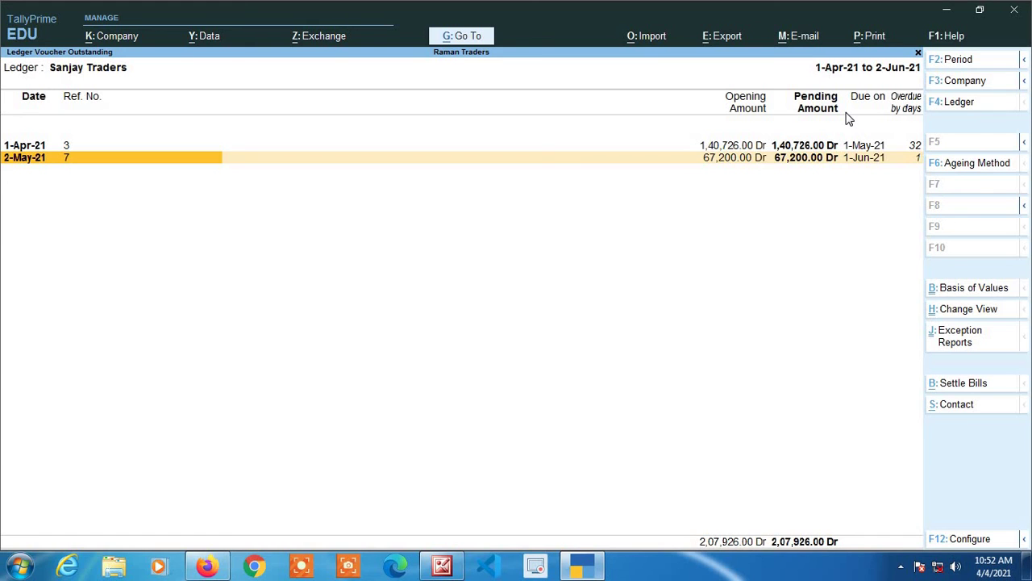
- Look at Akash Traders' ledger again, then reopen Sanjay Traders' ledger
key(Escape)
key(Escape)
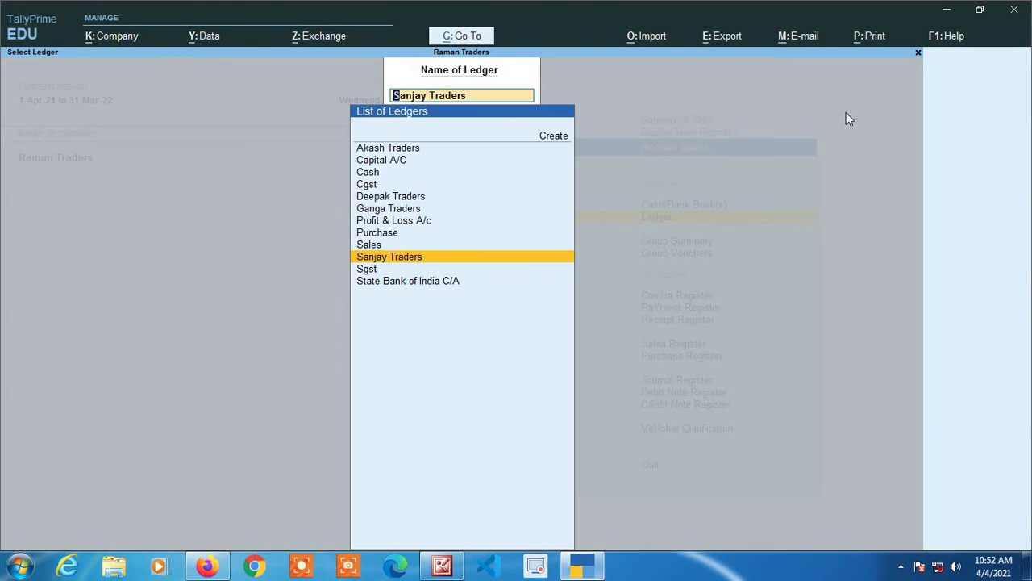
key(Up)
key(Up)
key(Up)
key(Up)
key(Up)
key(Up)
key(Up)
key(Up)
key(Up)
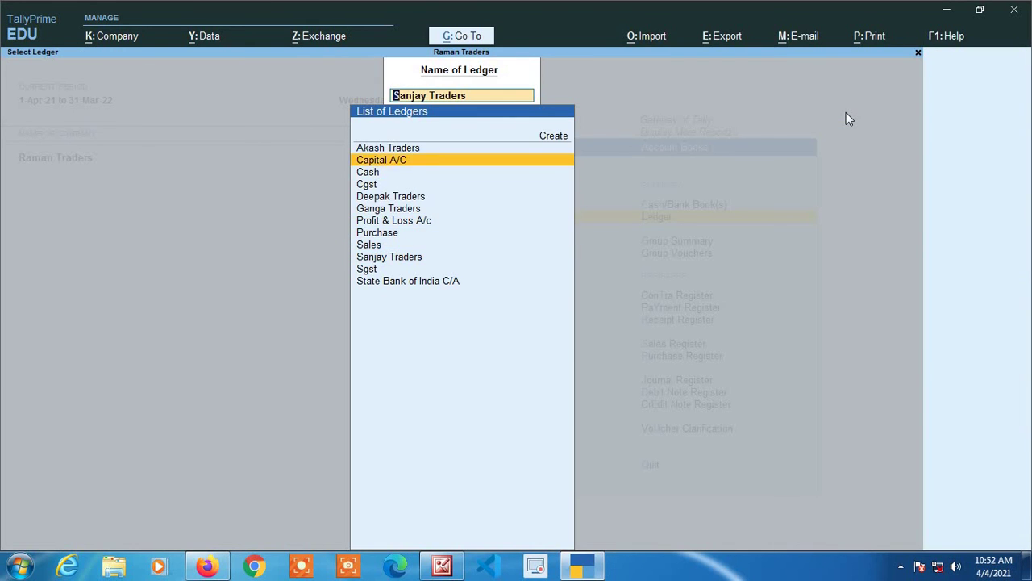
key(Return)
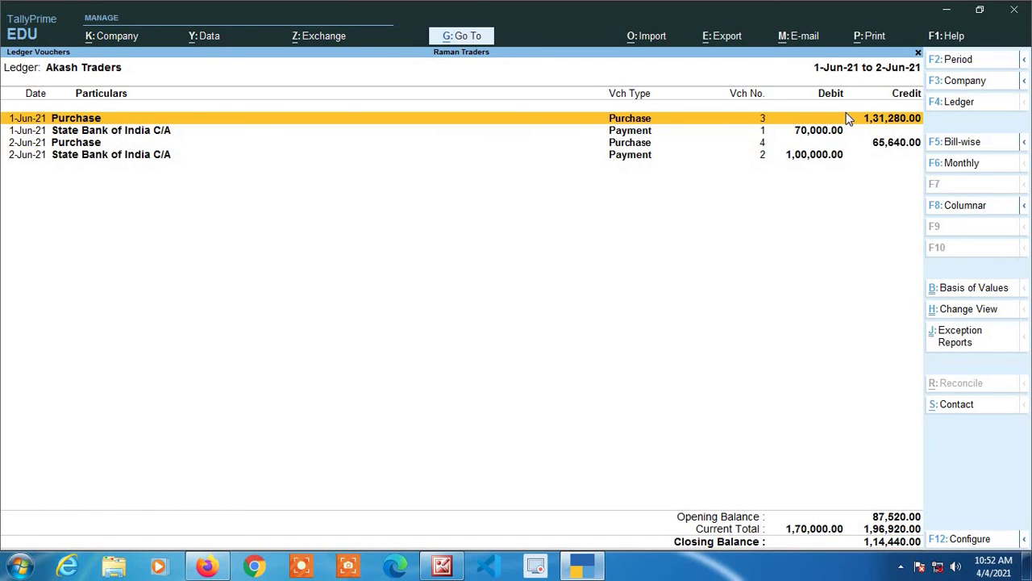
key(Escape)
key(Down)
key(Down)
key(Down)
key(Down)
key(Down)
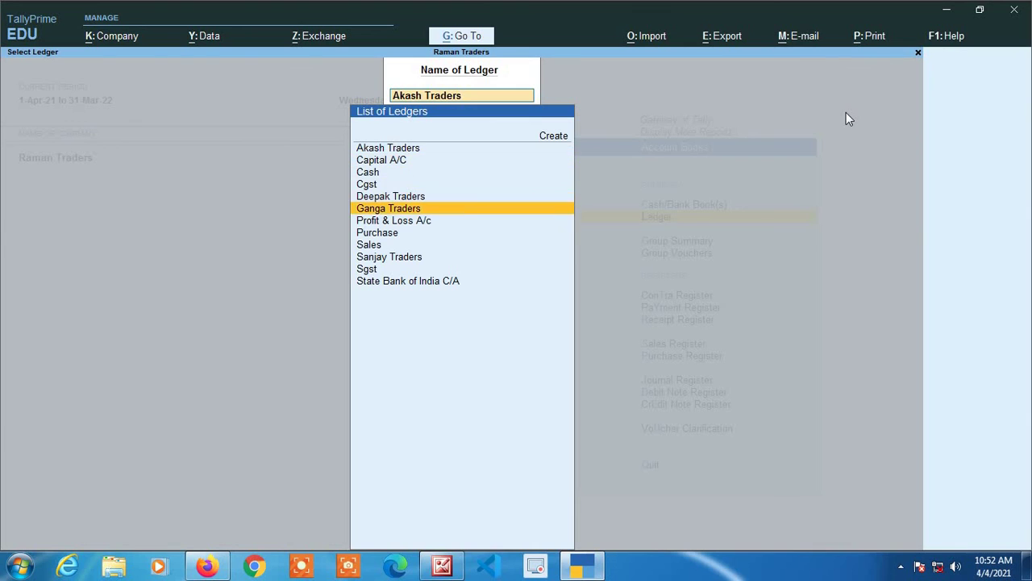
key(Down)
key(Down)
key(Down)
key(Down)
key(Return)
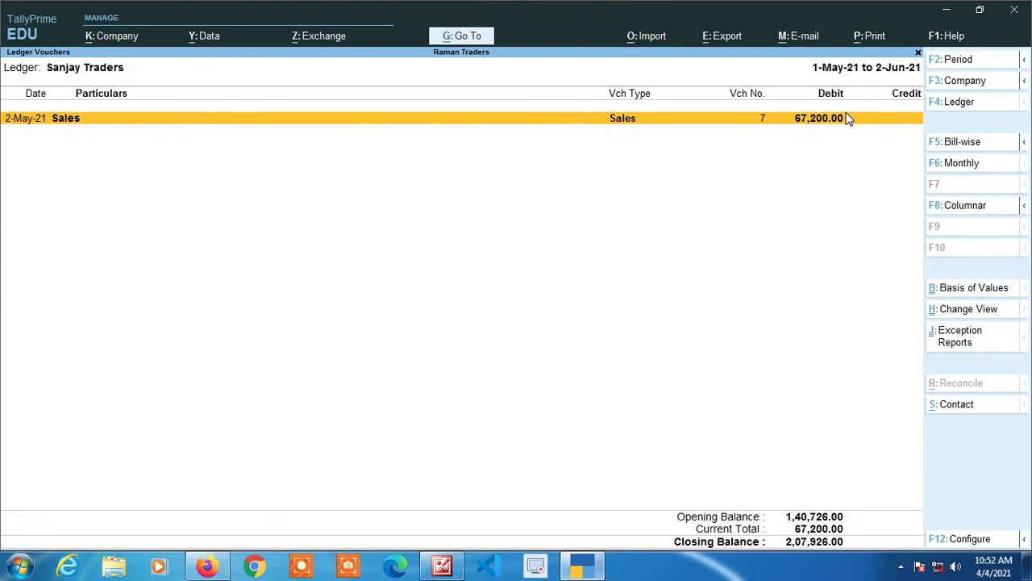
- Apply the period from 1-Apr-21 and start a new voucher entry
key(alt+F2)
key(Return)
key(Return)
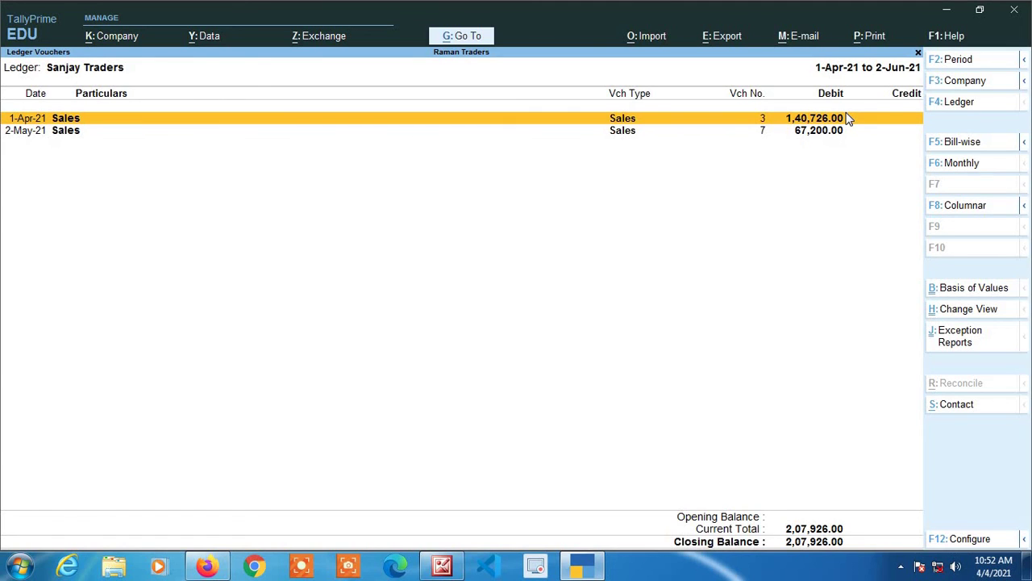
key(alt+a)
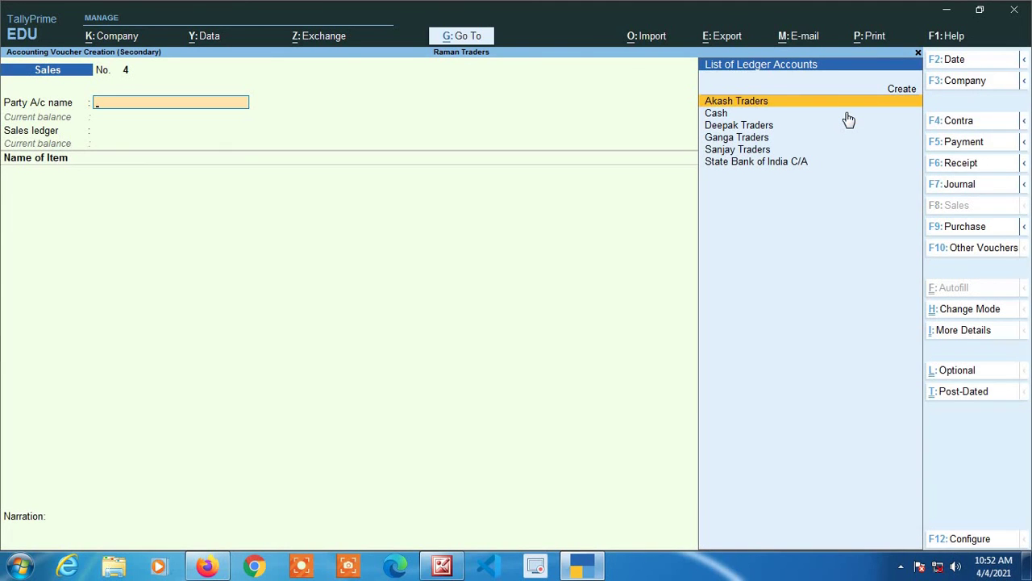
- Make a Receipt voucher: State Bank of India C/A receives 50,000 from Sanjay Traders
key(F6)
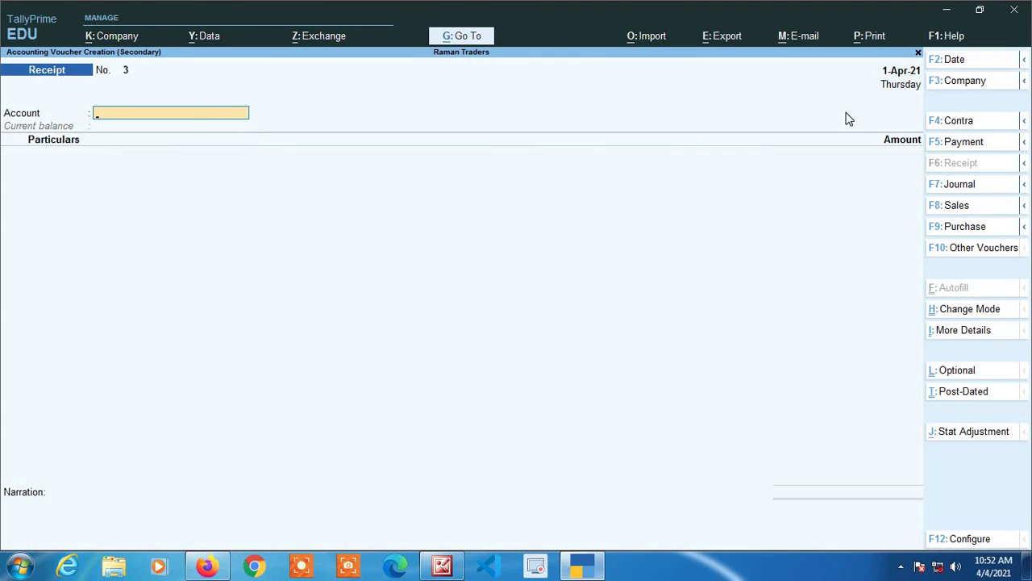
text(Sta)
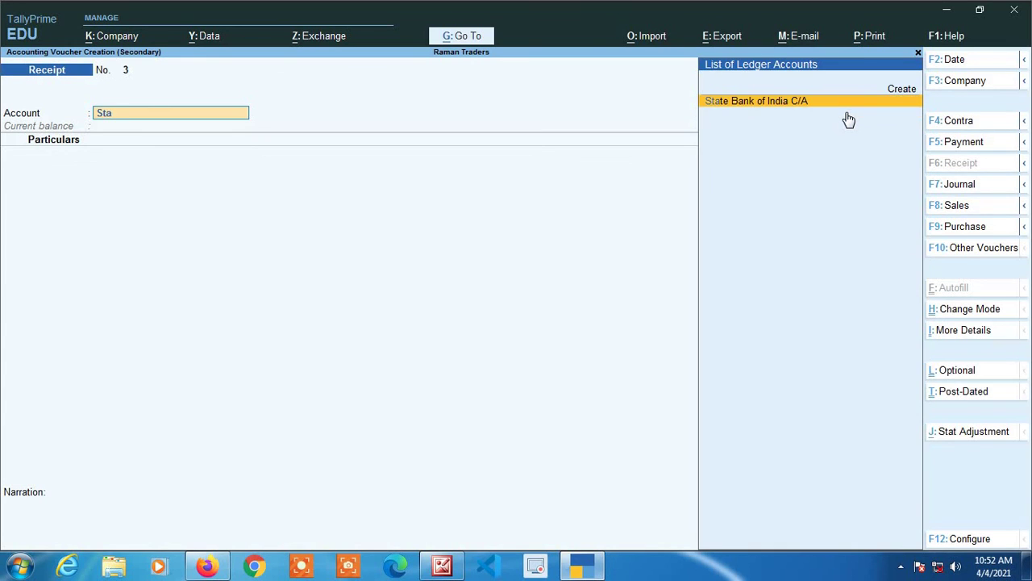
key(Return)
text(Sa)
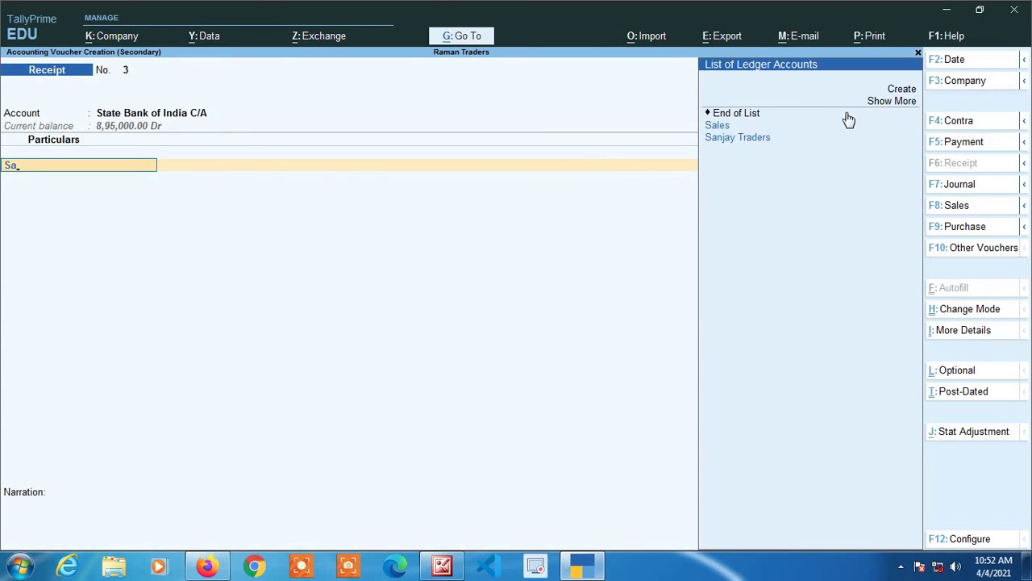
key(Down)
key(Return)
text(50000)
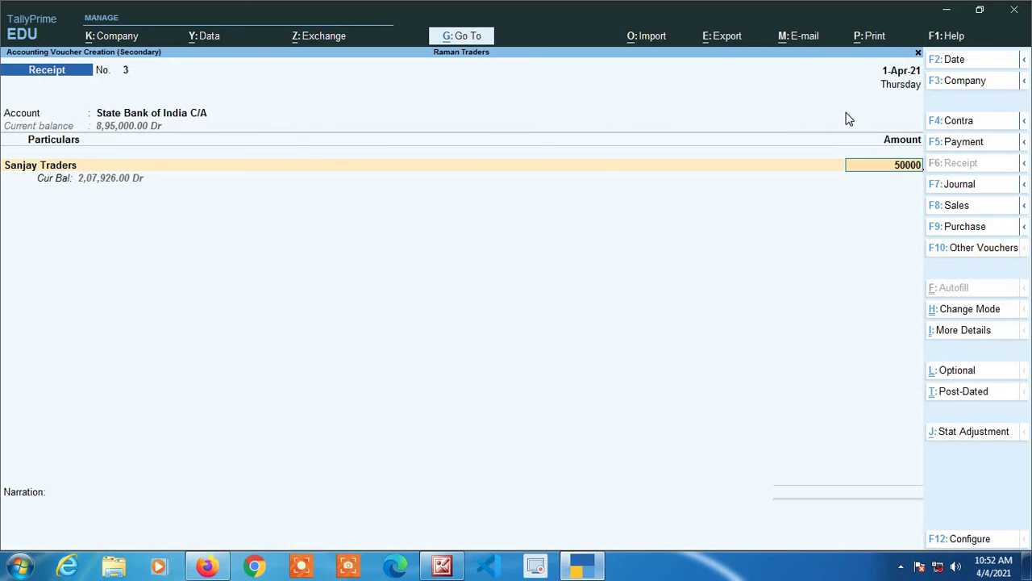
key(Return)
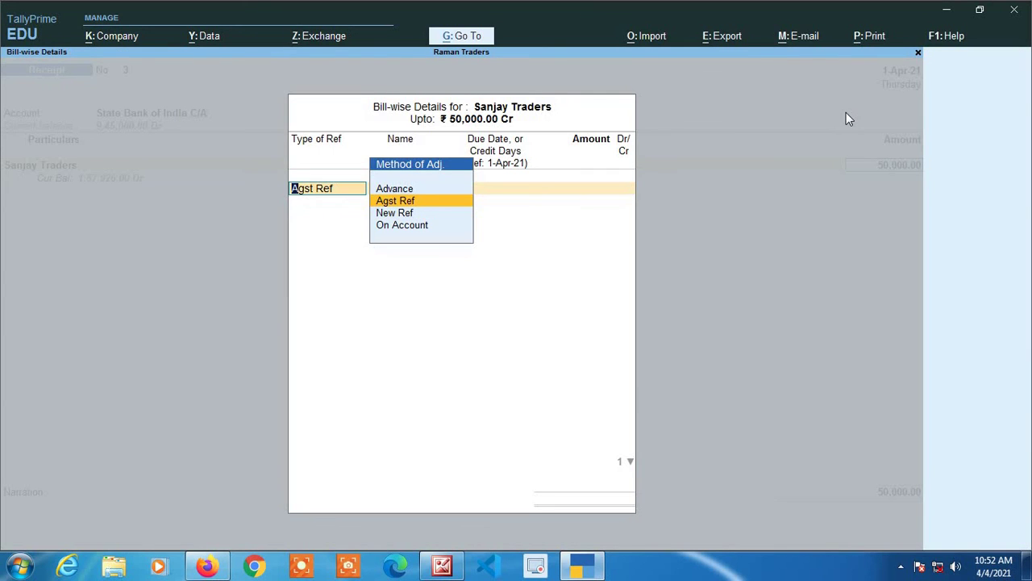
- Allocate the 50,000 against bill 3 with 30 days credit and save the receipt
key(Return)
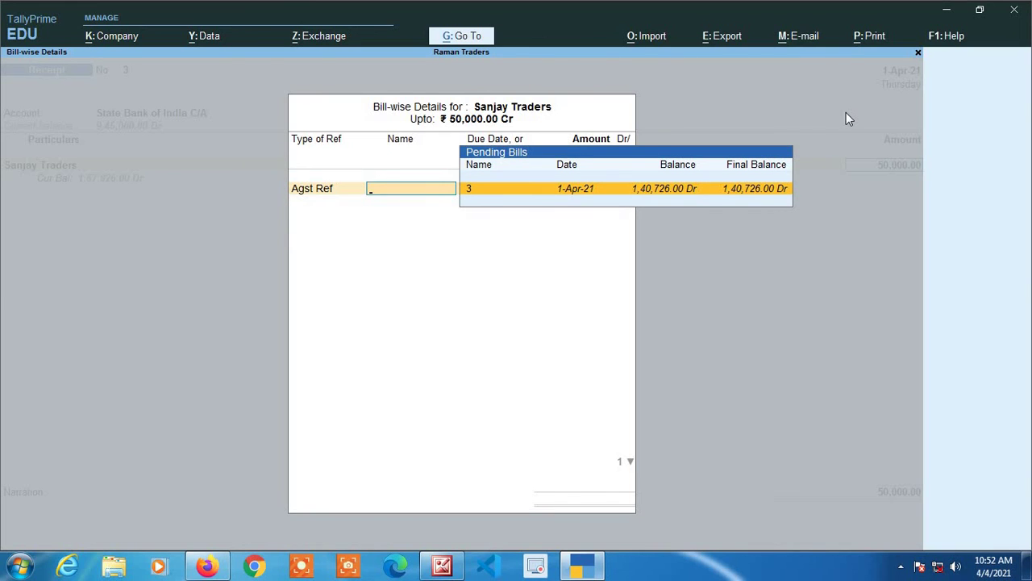
key(Return)
key(Return)
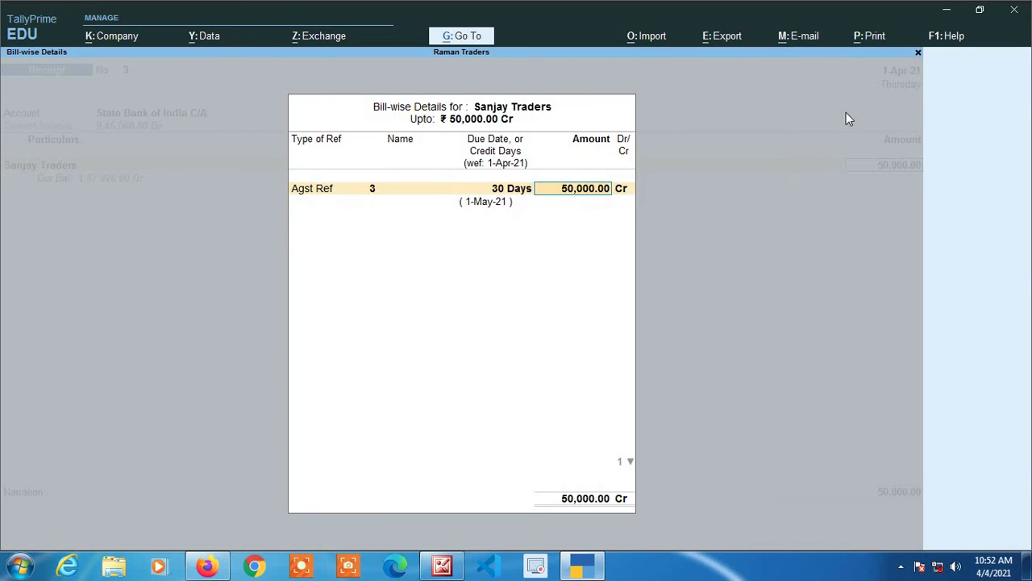
key(Return)
key(Return)
key(Return)
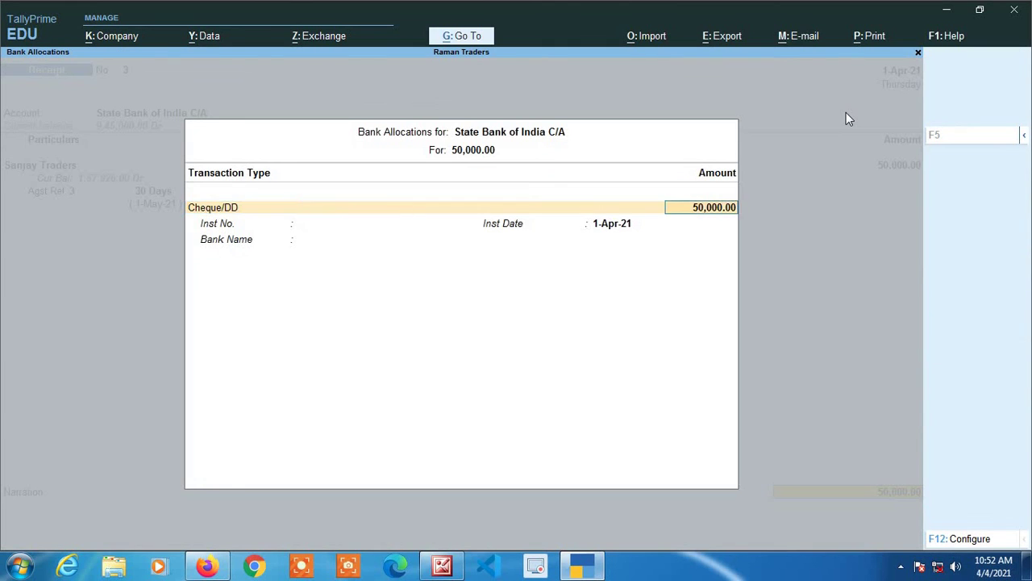
key(Return)
key(Return)
key(Return)
key(Return)
key(Return)
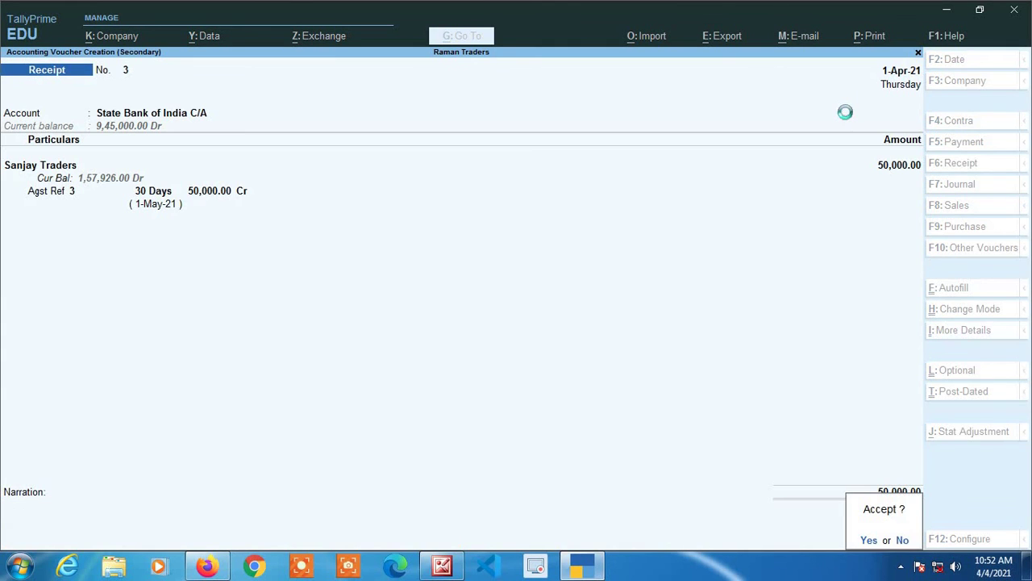
key(Return)
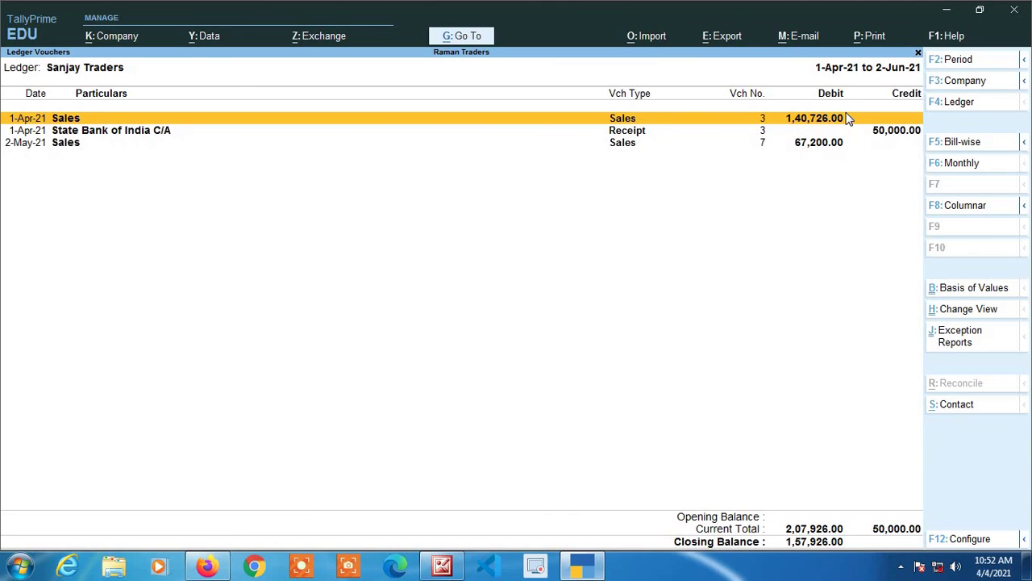
- Check Sanjay Traders' bill-wise outstandings, confirming bill 3 now pending at 90,726.00 Dr
click(950, 145)
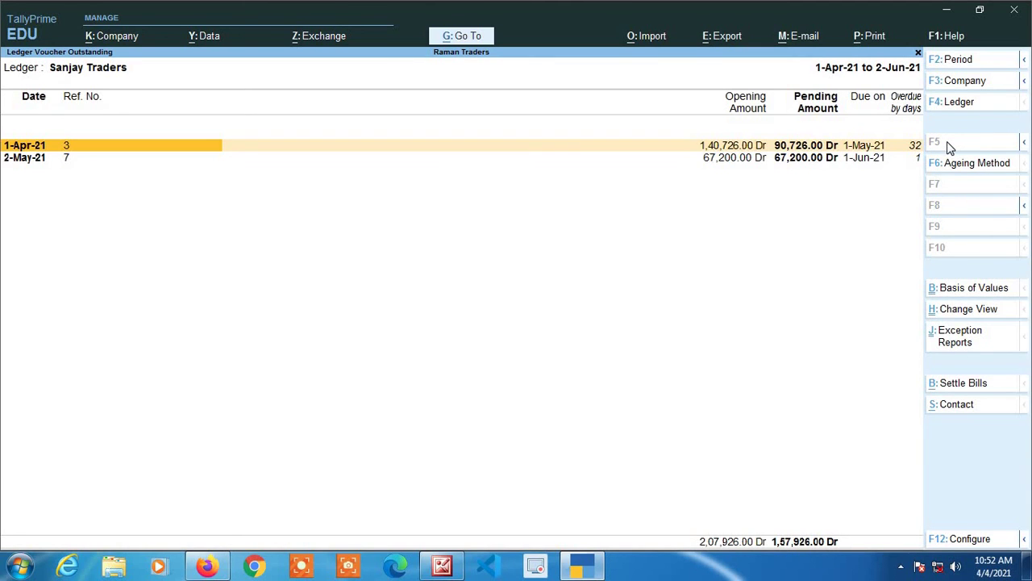
key(alt)
click(950, 148)
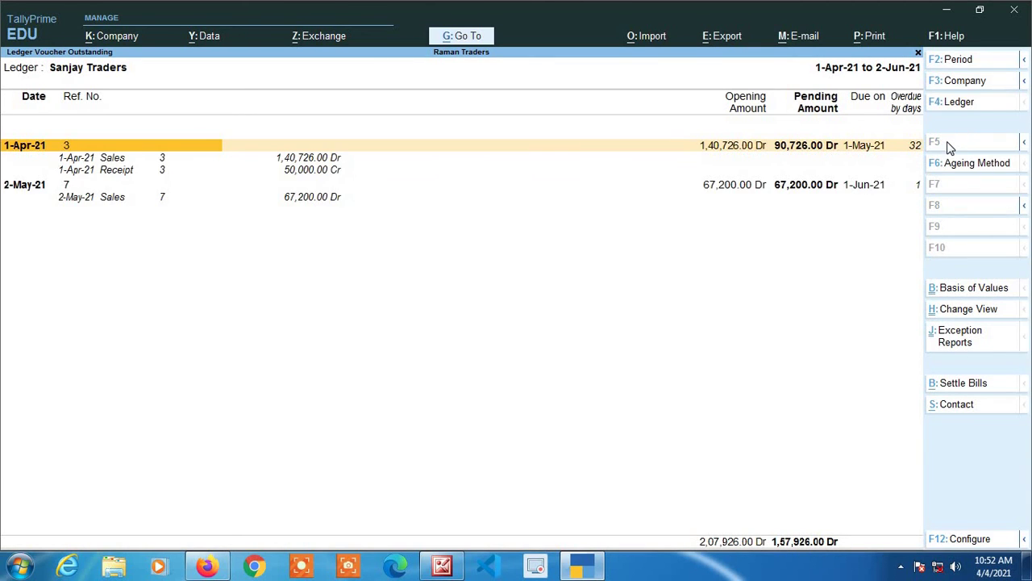
click(950, 147)
key(alt+F2)
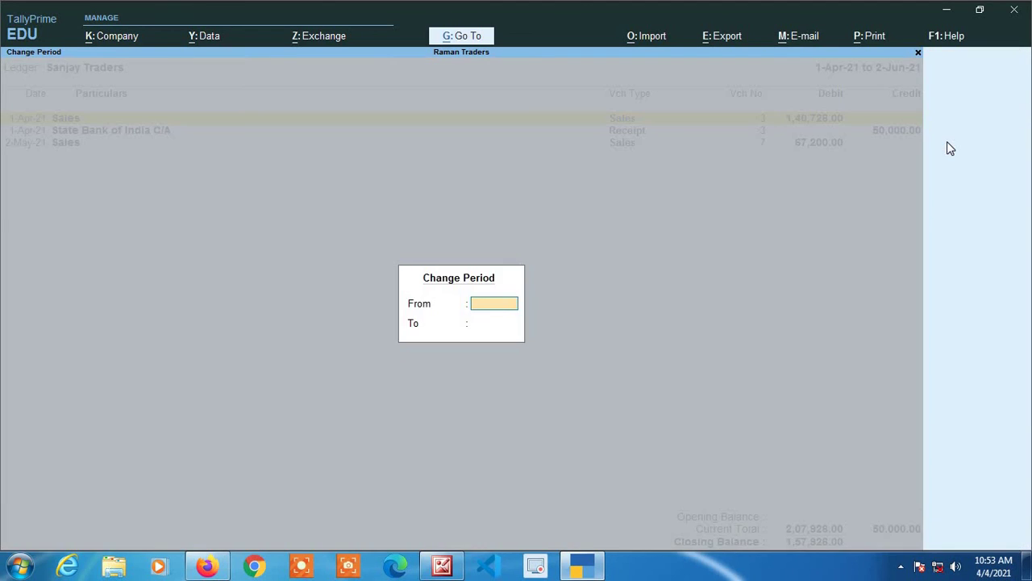
key(Return)
key(Escape)
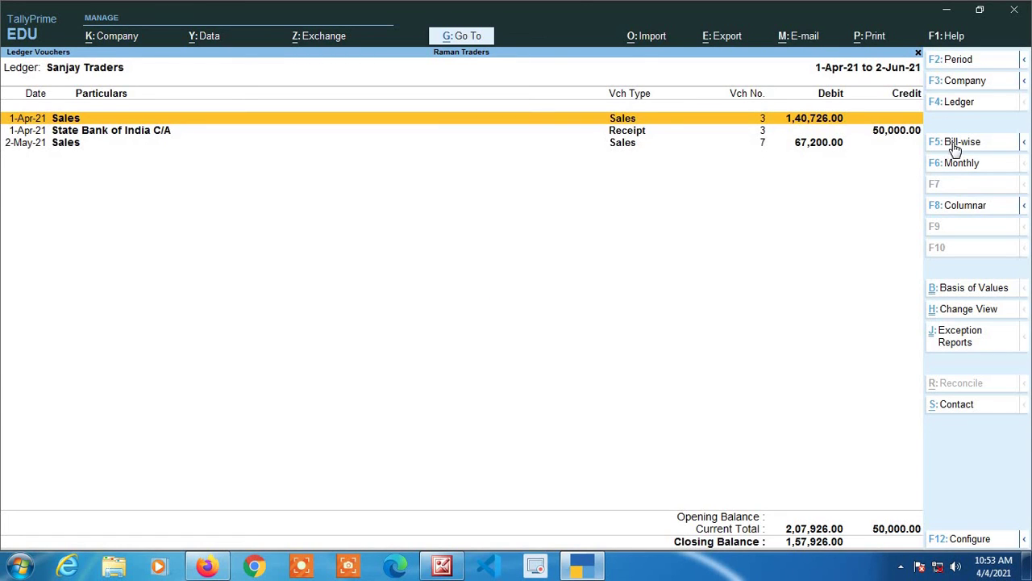
click(950, 149)
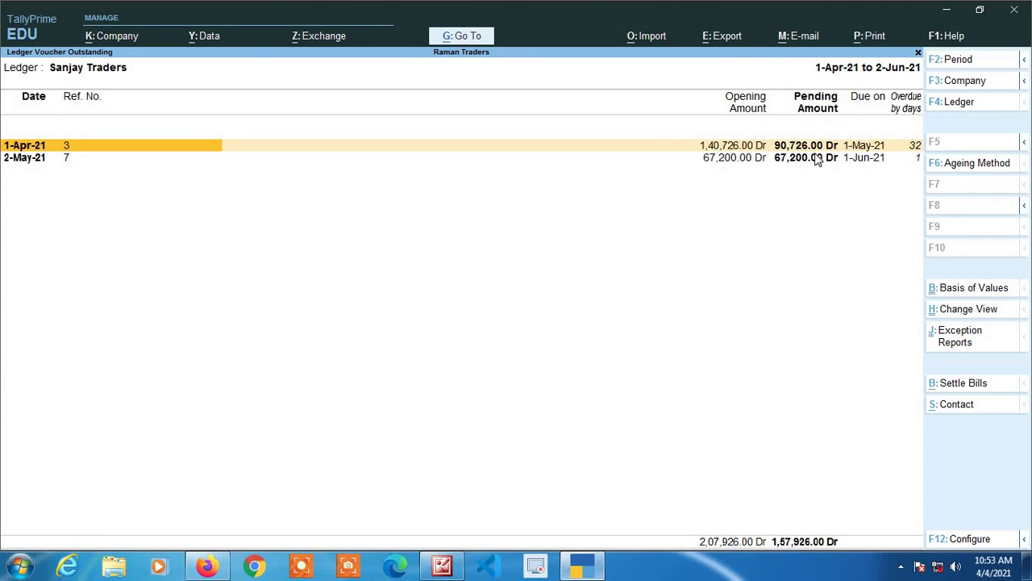
- Back out of the reports to the Gateway of Tally menu
key(Escape)
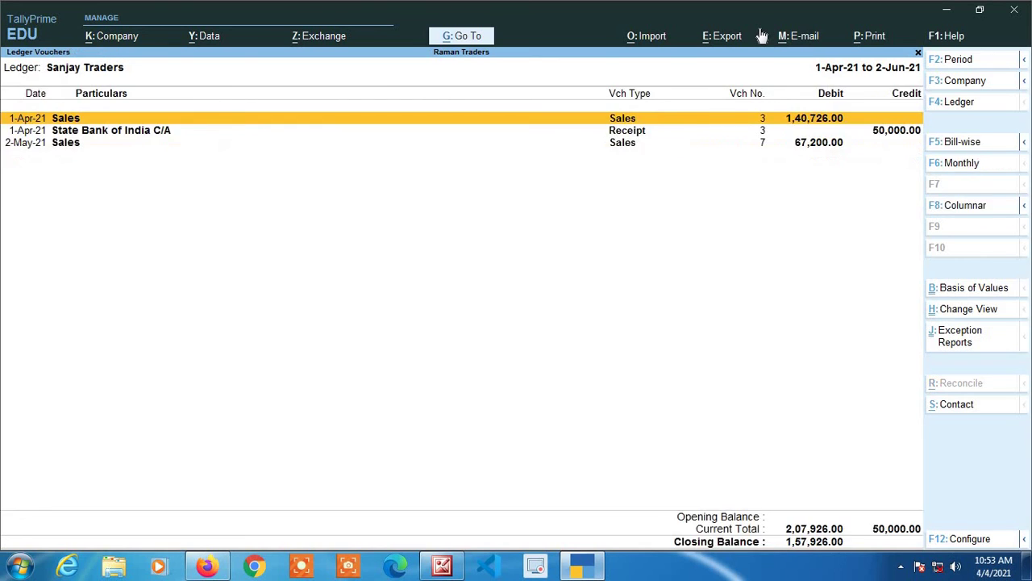
key(Escape)
key(Escape)
key(Escape)
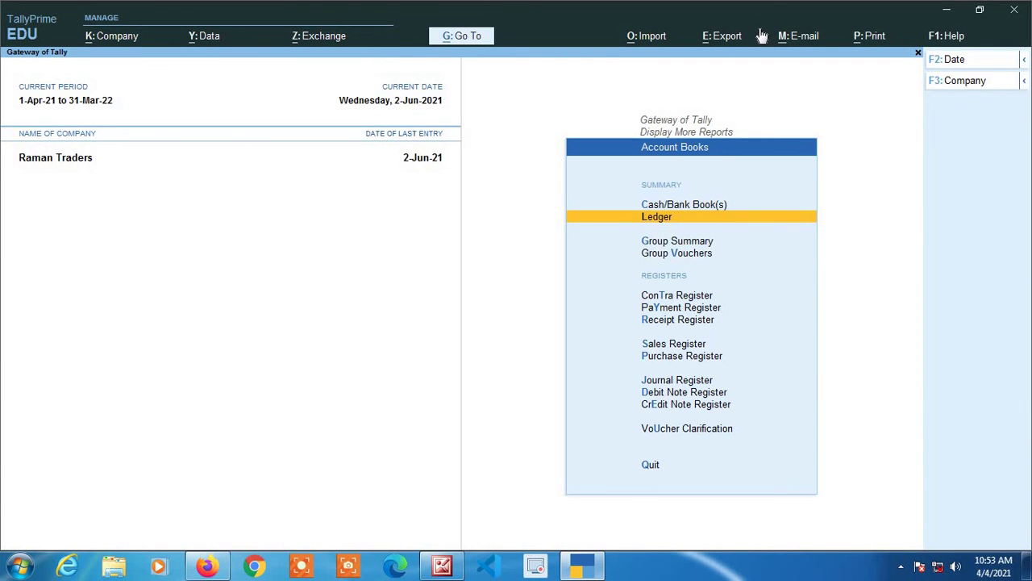
key(Escape)
key(Escape)
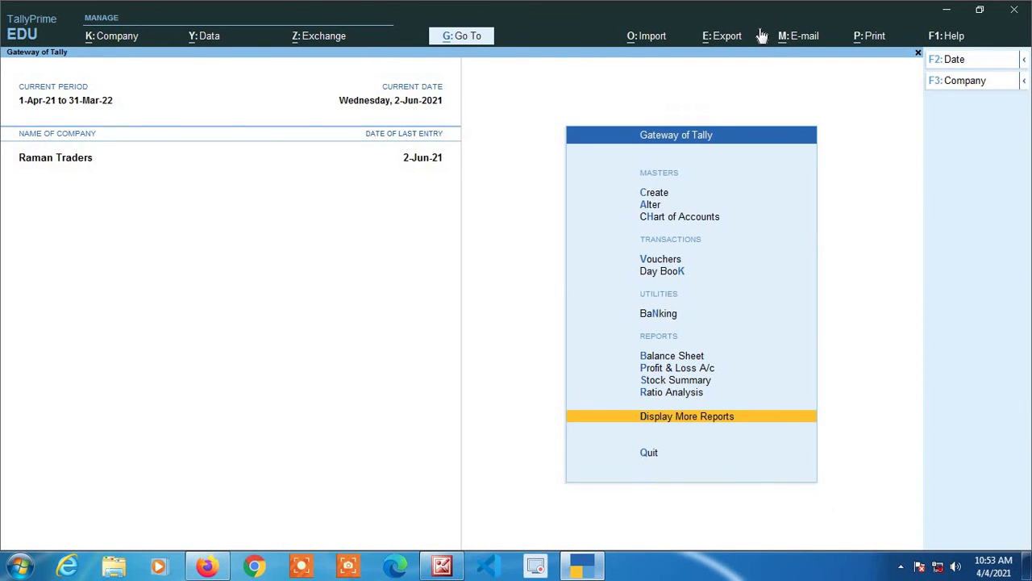